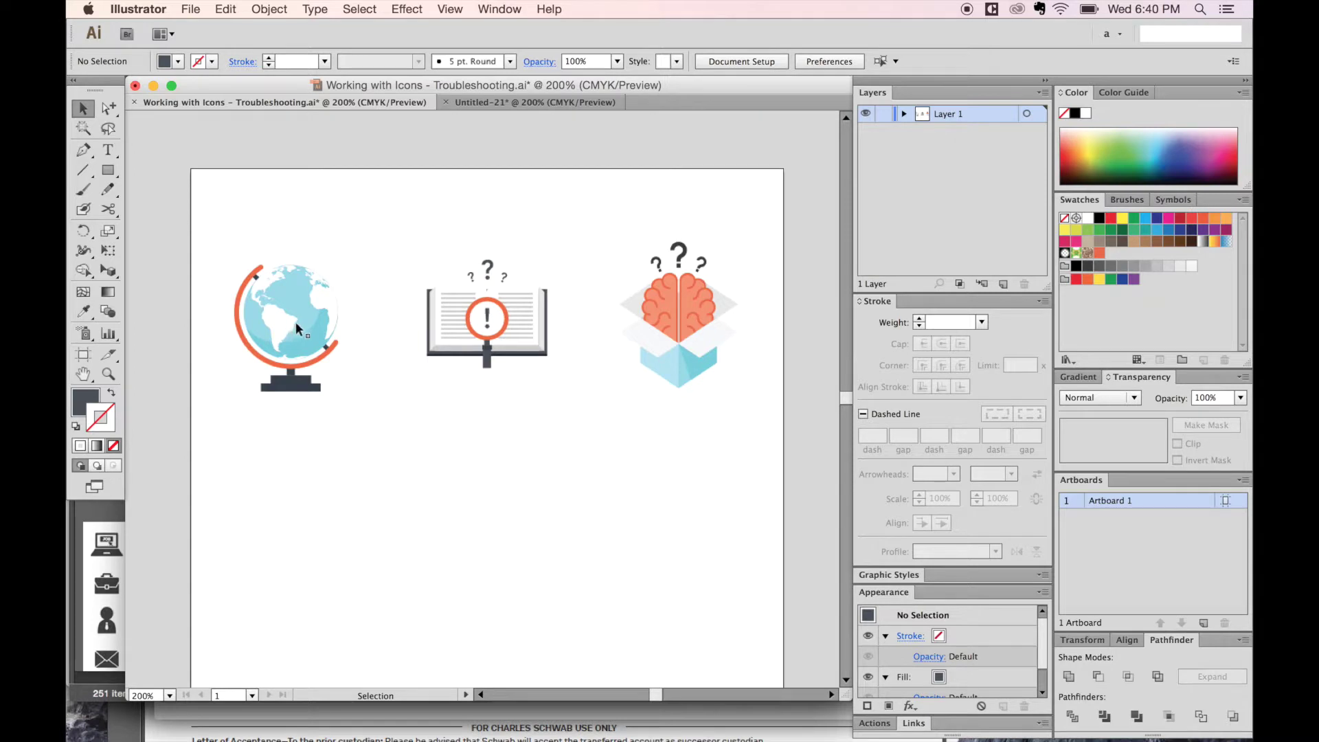
Copy the globe, book and brain icons from the Troubleshooting document into the webpage layout's dark band in Untitled-21
click(299, 343)
click(495, 344)
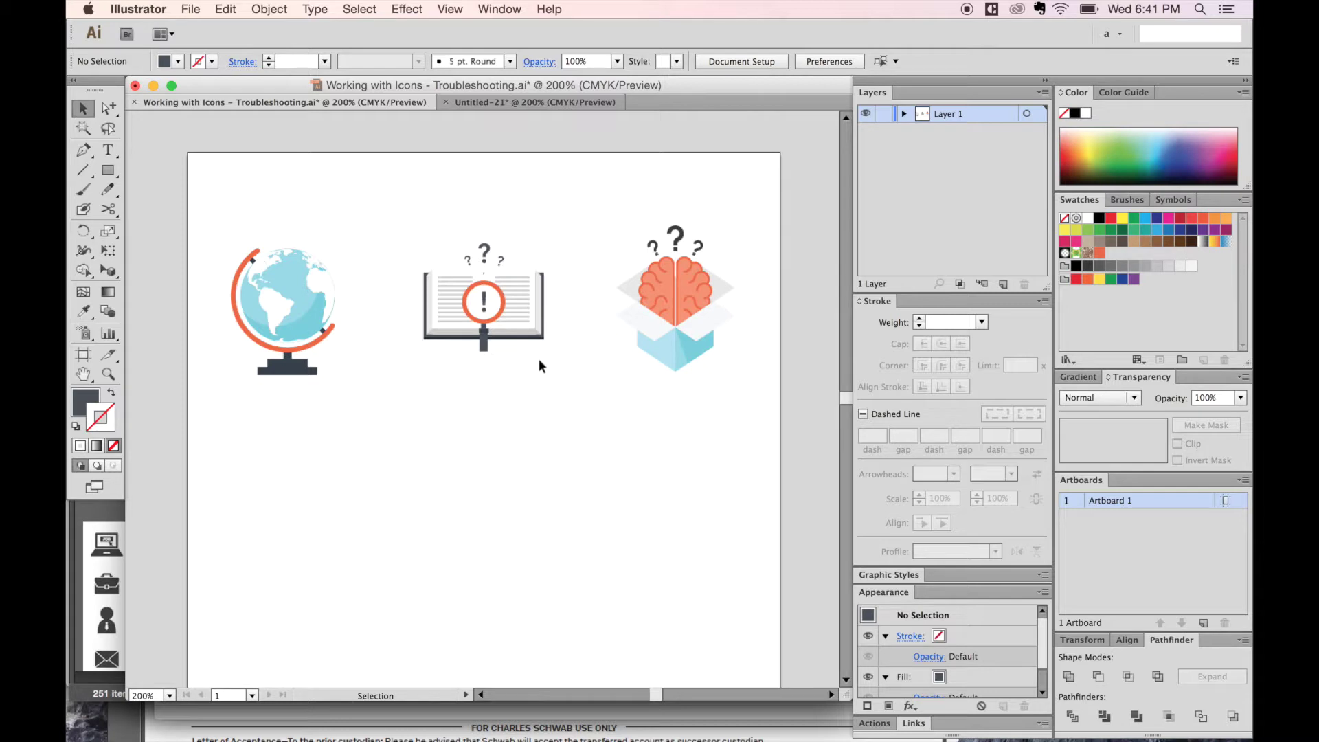
drag(717, 230, 220, 404)
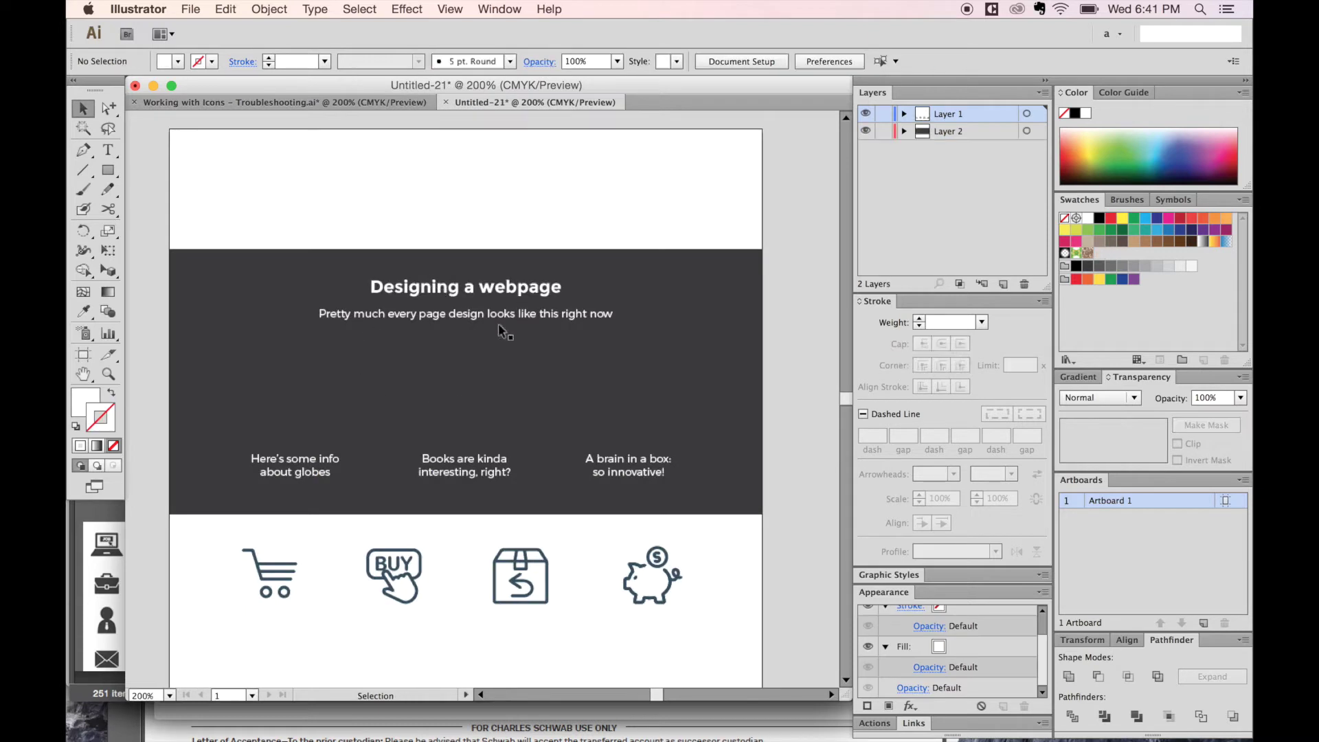
drag(433, 340, 459, 376)
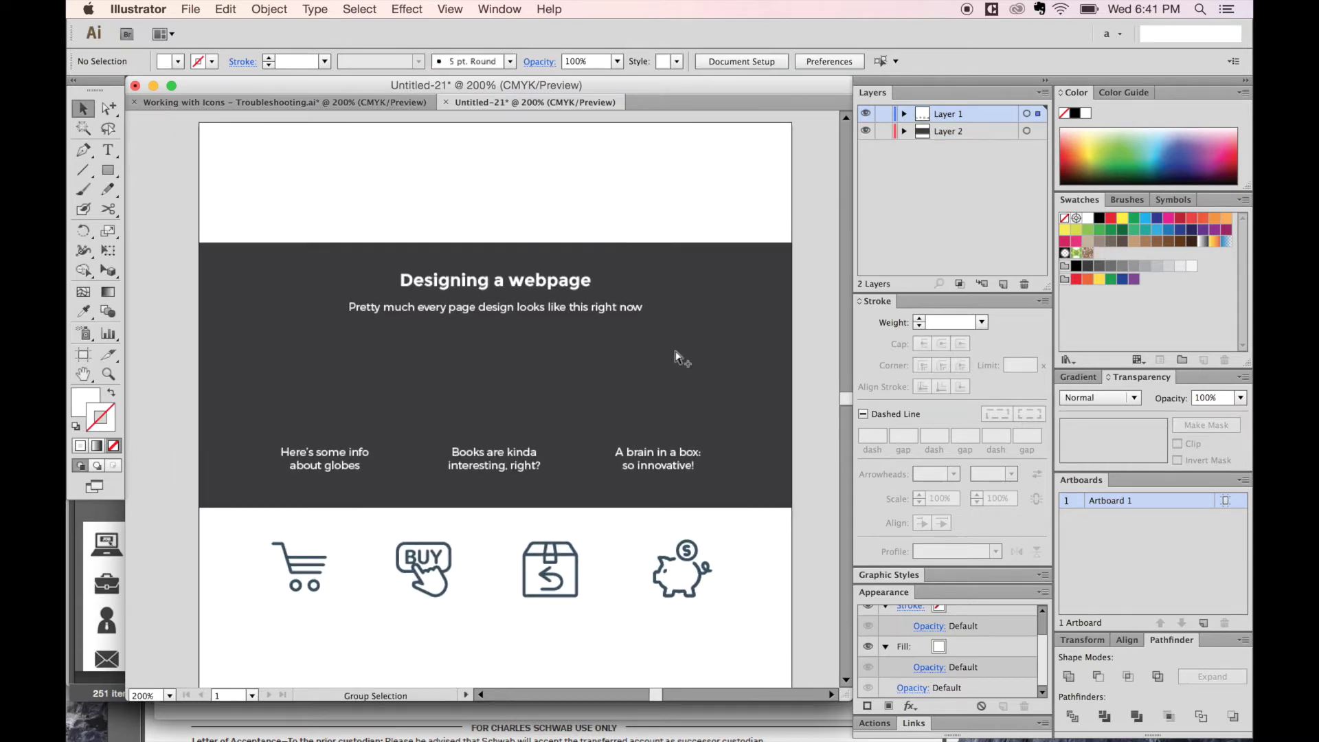
key(super+v)
drag(292, 414, 336, 376)
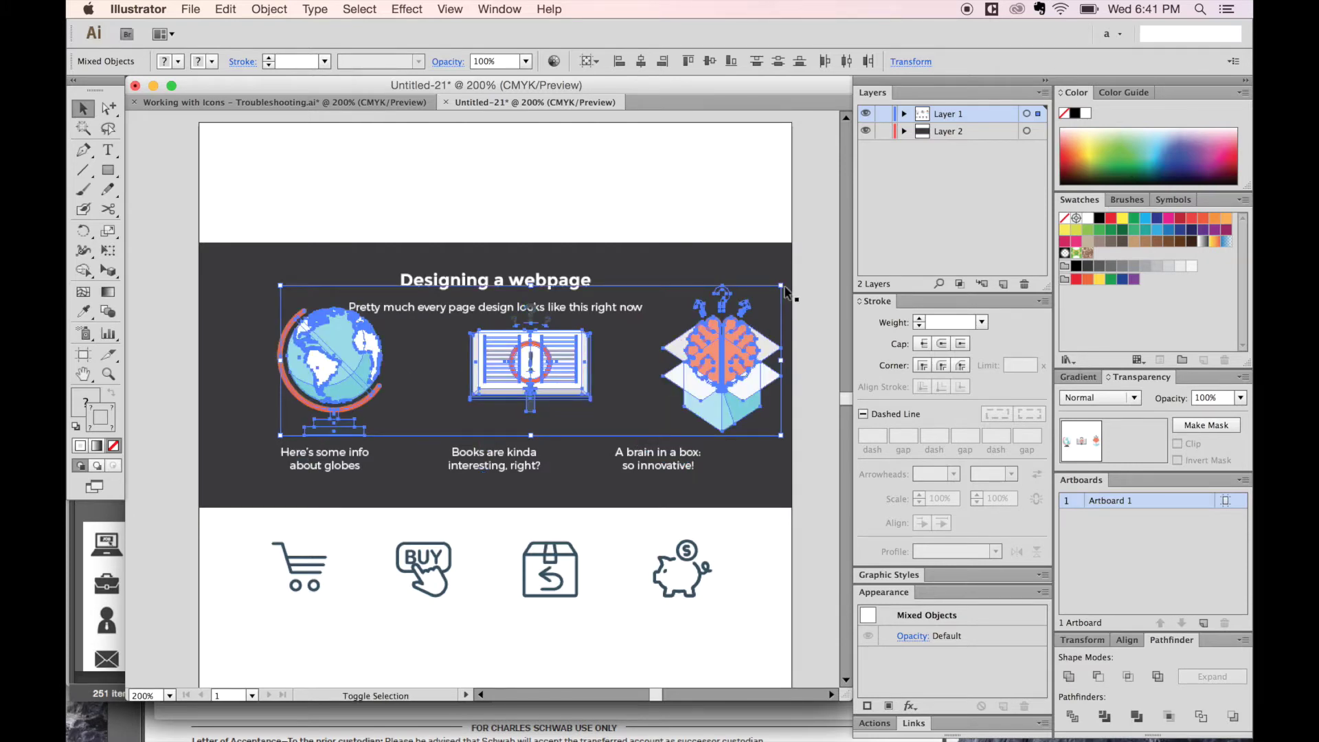
Scale down the three pasted icons together and move them left and up so the globe sits above its caption
drag(782, 286, 683, 364)
key(Left)
key(Left)
key(Left)
key(Left)
key(Left)
key(Left)
key(Left)
key(Left)
key(Left)
key(Left)
key(Left)
key(Left)
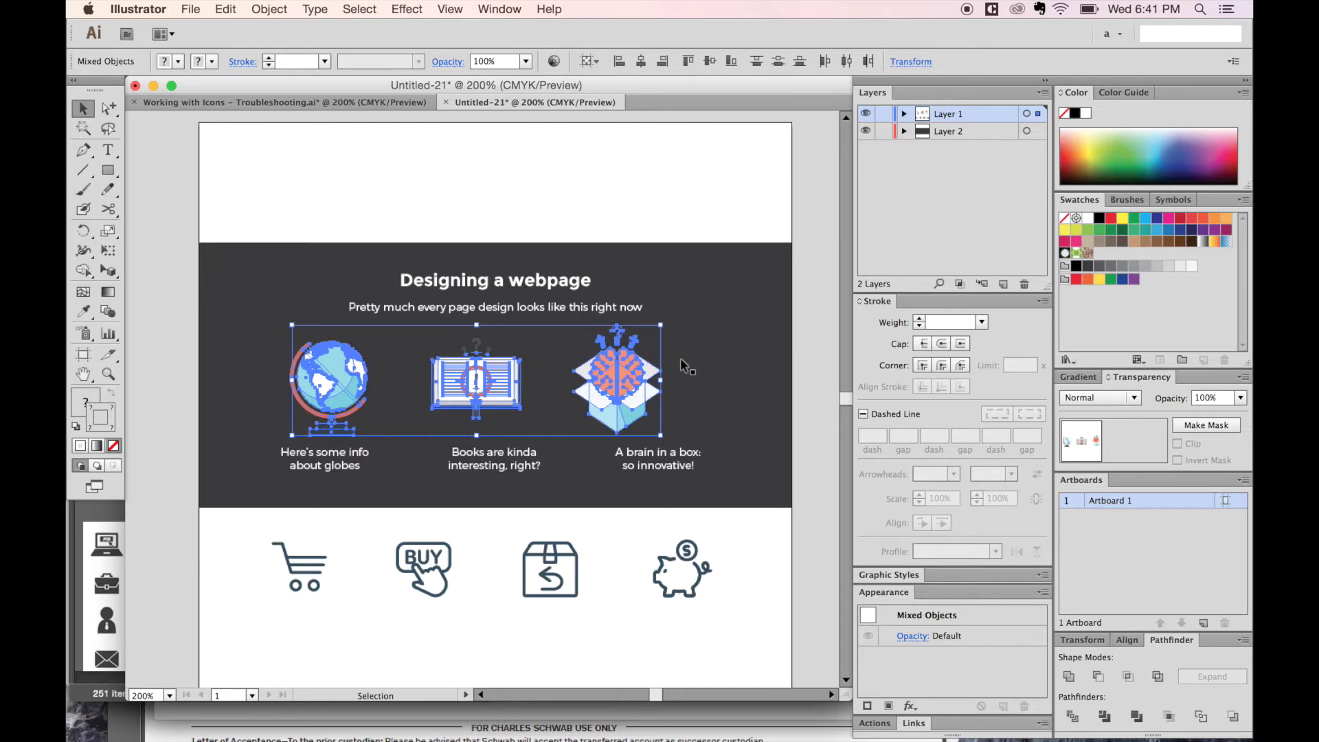
key(Up)
key(Up)
key(Up)
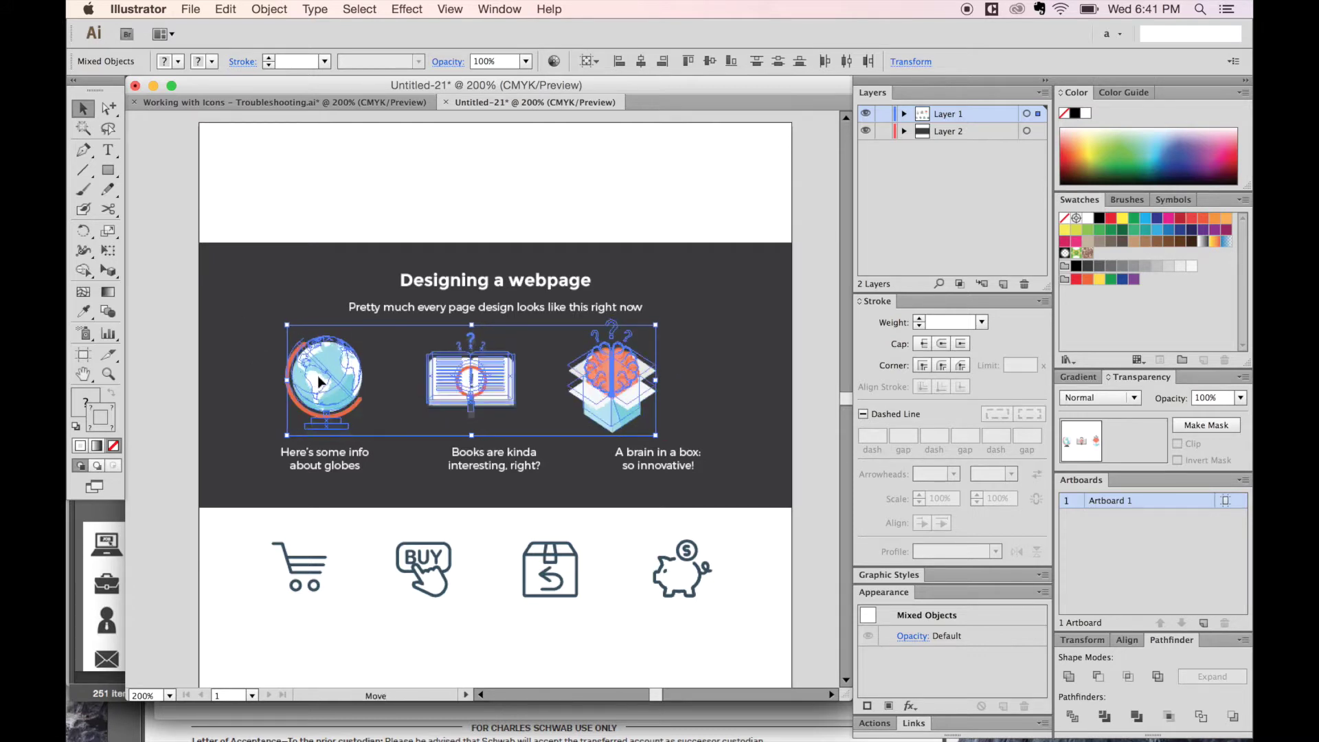
Group the parts of the open book icon, leaving the dark background rectangle out of the selection
click(584, 438)
drag(498, 387, 509, 396)
key(super+z)
key(super+y)
drag(543, 336, 413, 418)
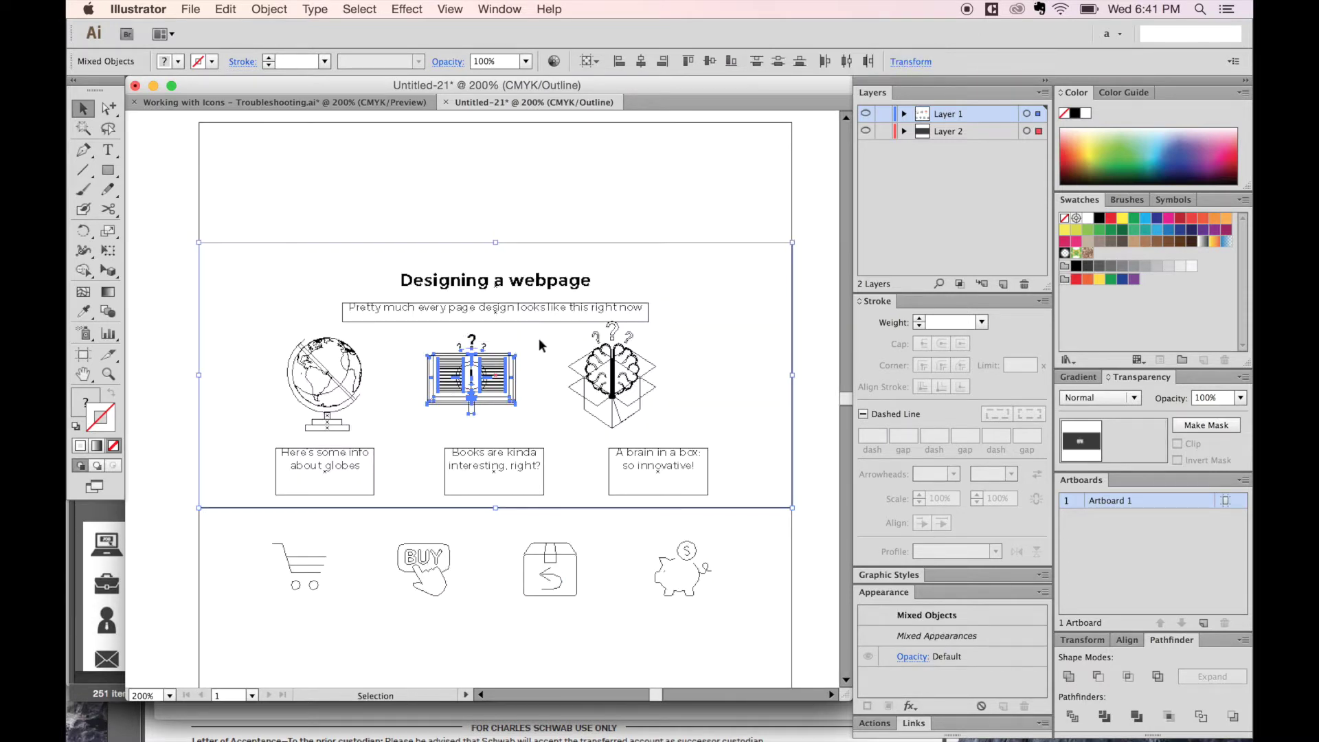
shift+click(712, 241)
key(super+y)
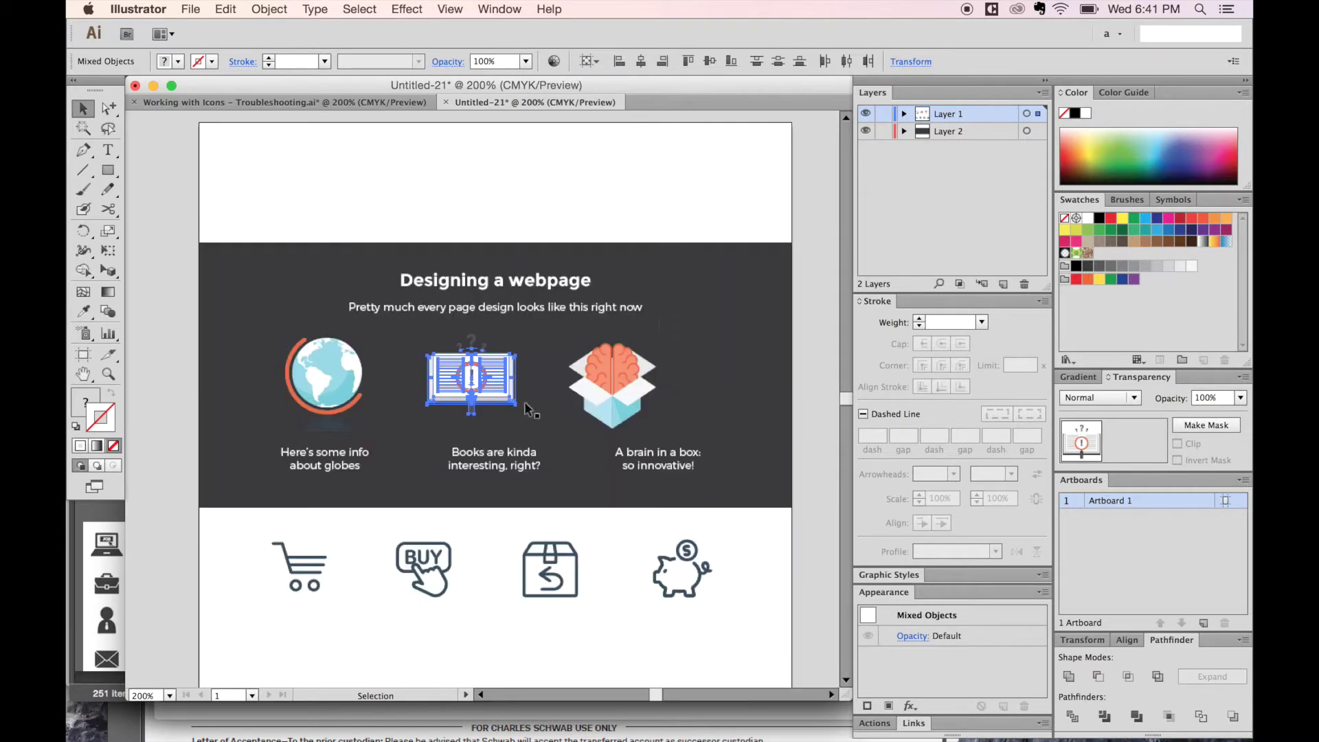
key(super+g)
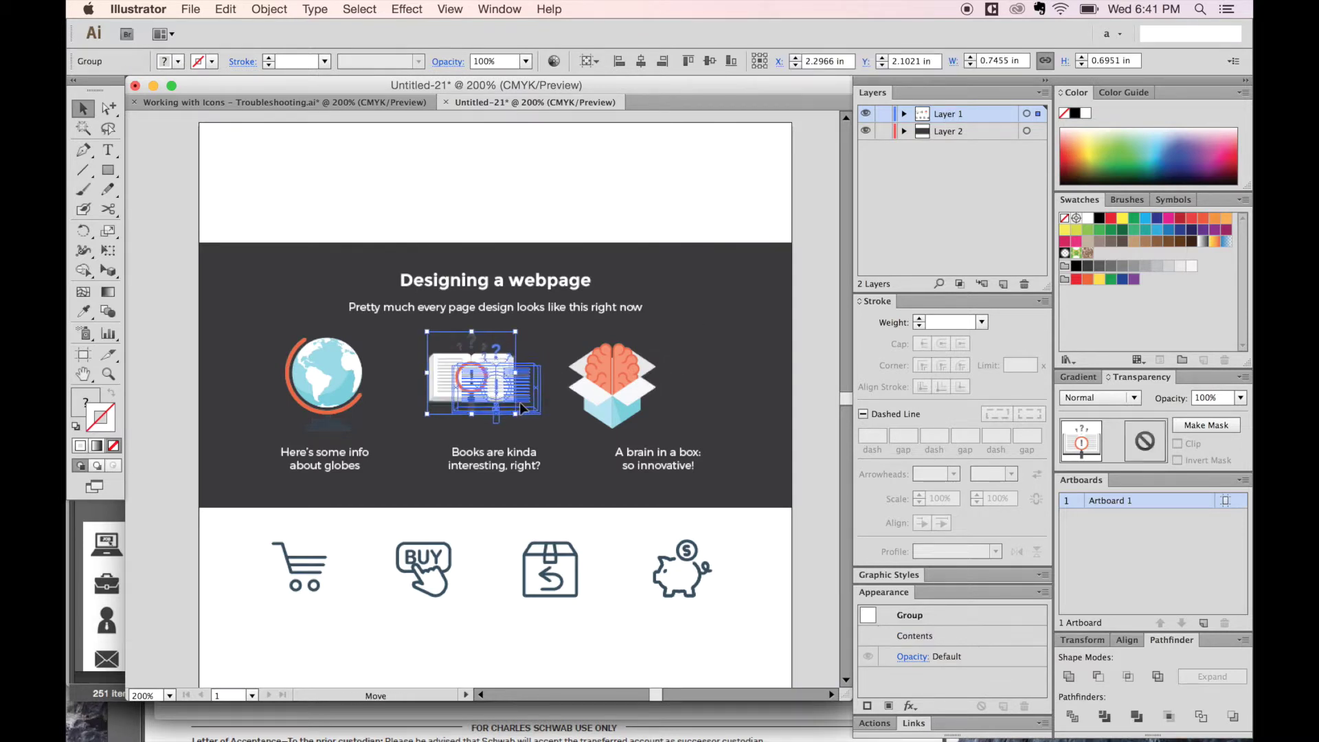
Move the book and brain icons right so each is centred above its own caption
click(651, 410)
drag(607, 411, 649, 418)
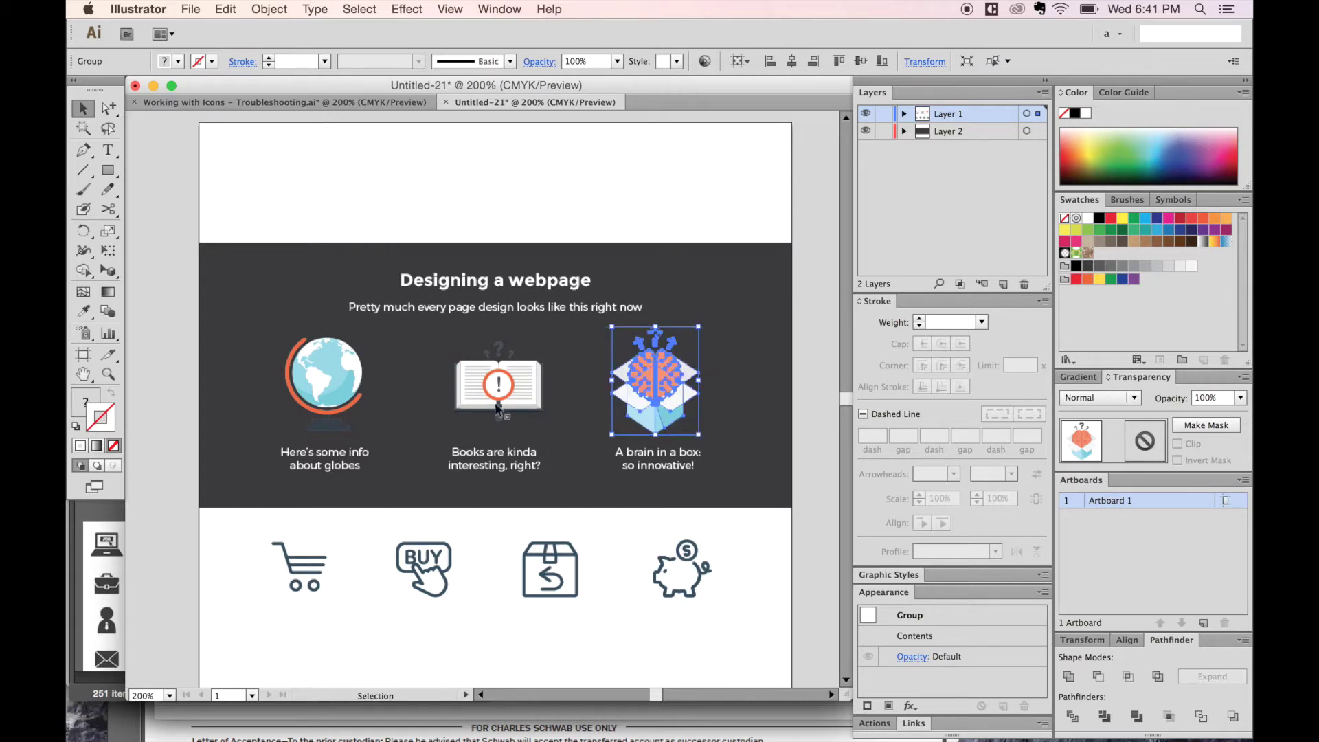
click(331, 408)
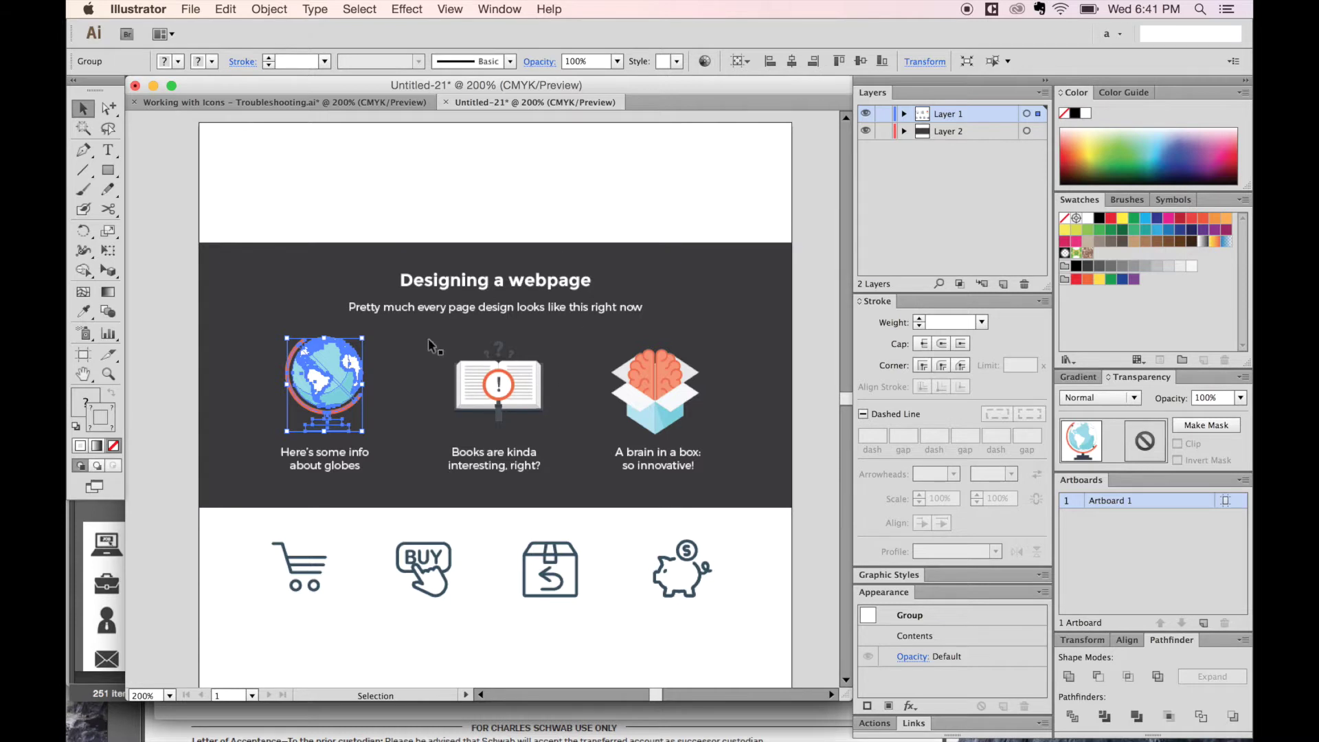
click(493, 396)
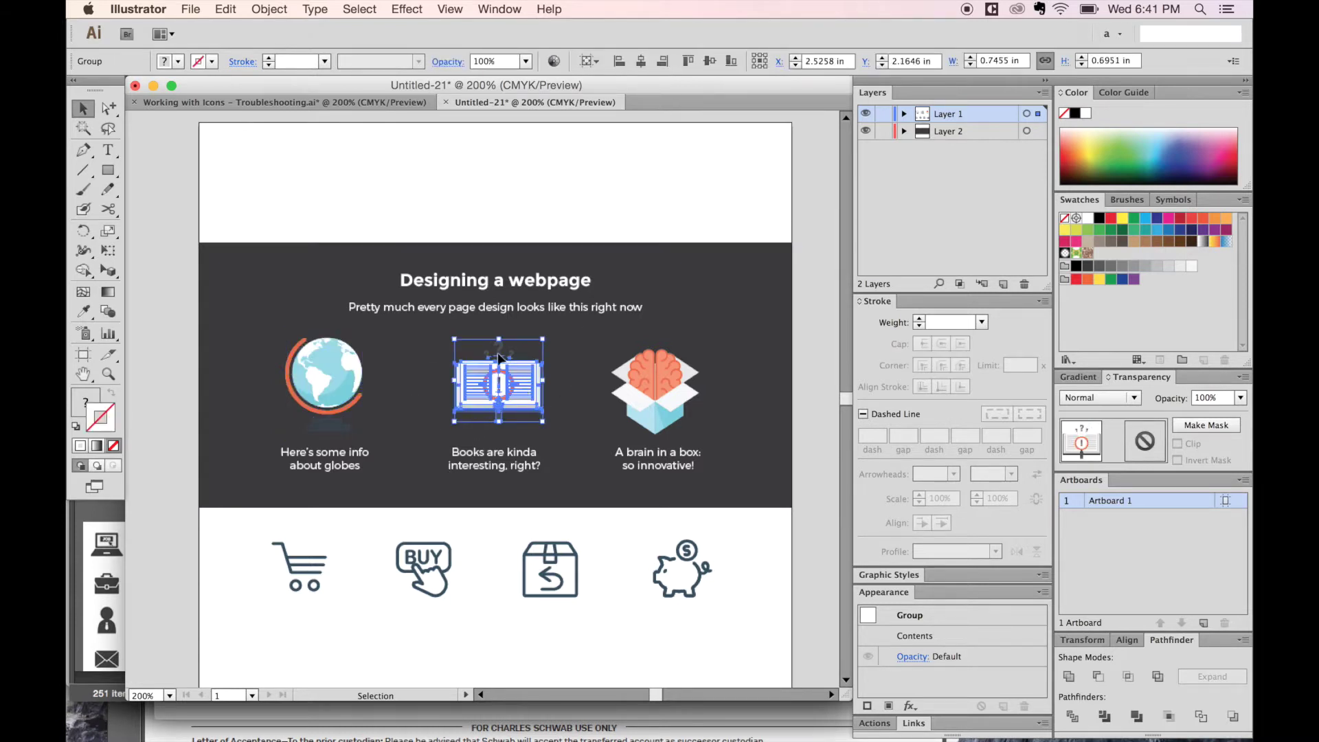
click(364, 343)
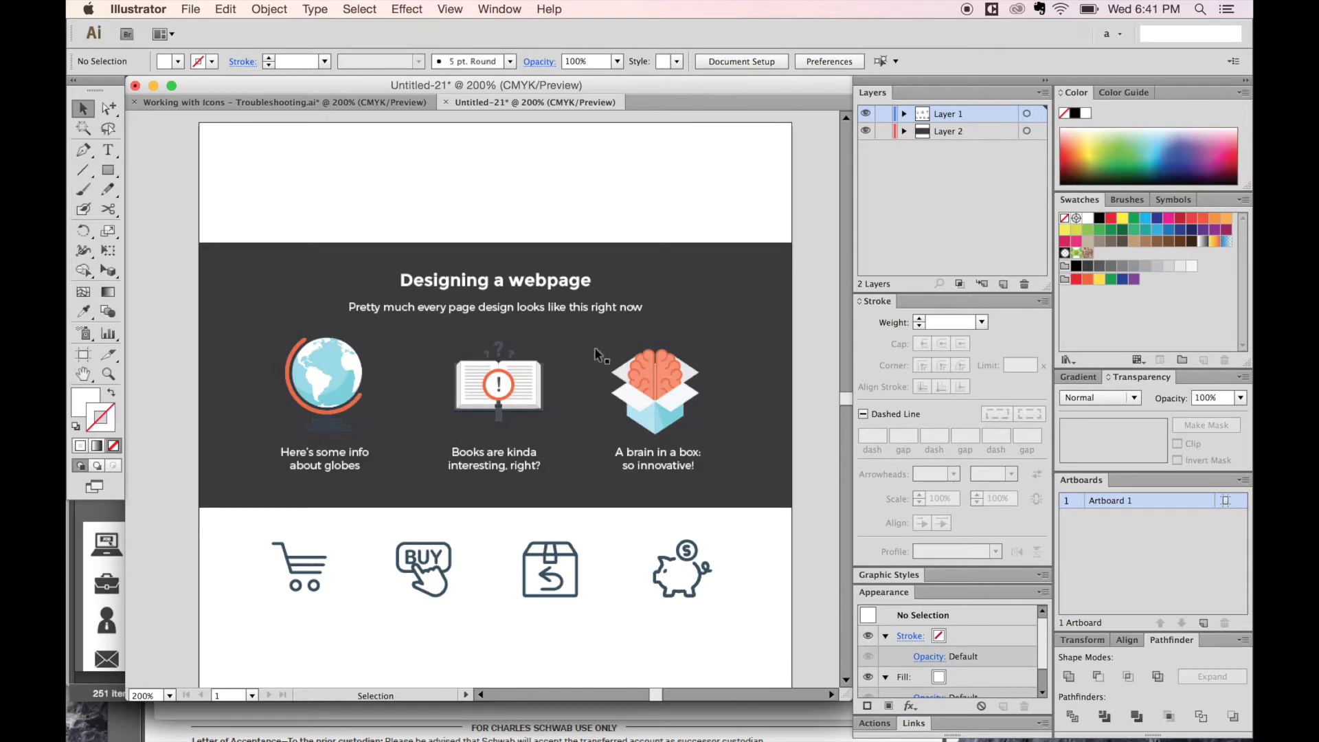
Shift the globe icon slightly left so its base is centred above the "Here's some info about globes" caption
key(z)
drag(791, 227, 198, 510)
key(space)
drag(349, 431, 362, 423)
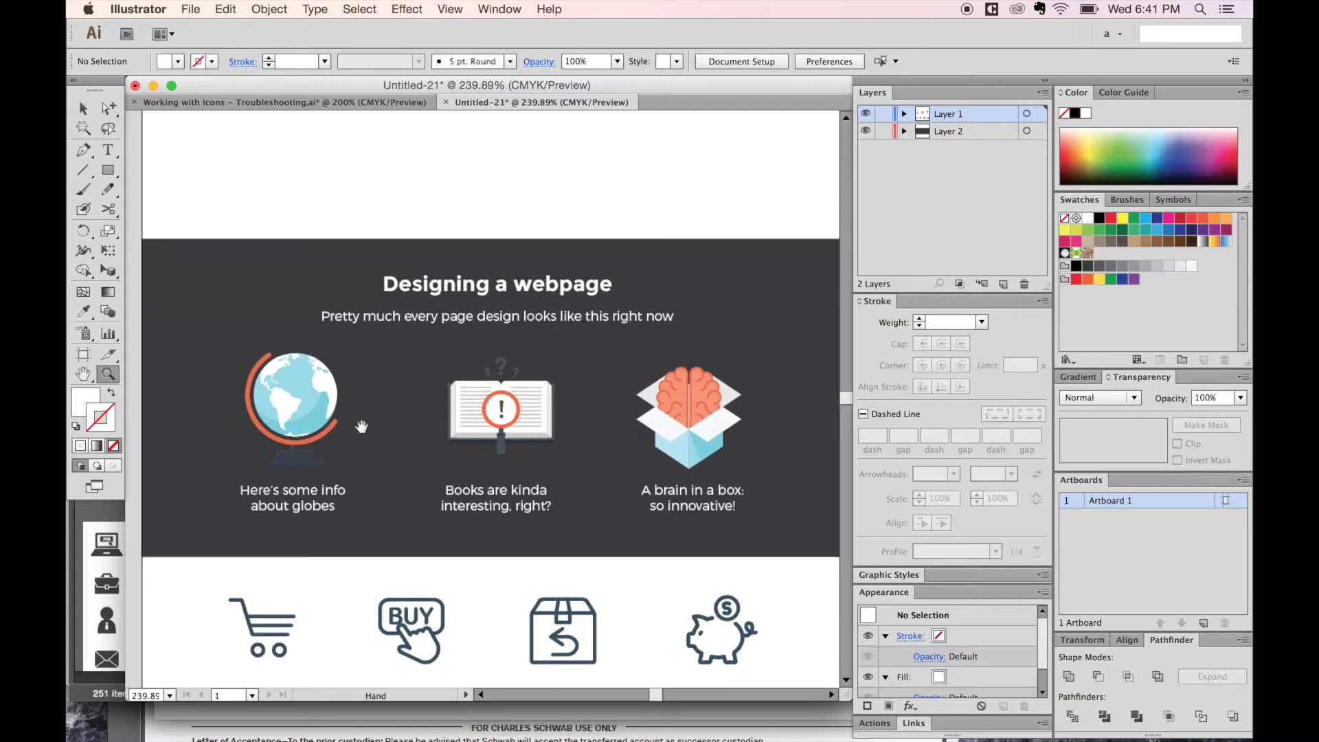
drag(297, 388, 355, 378)
drag(530, 248, 278, 428)
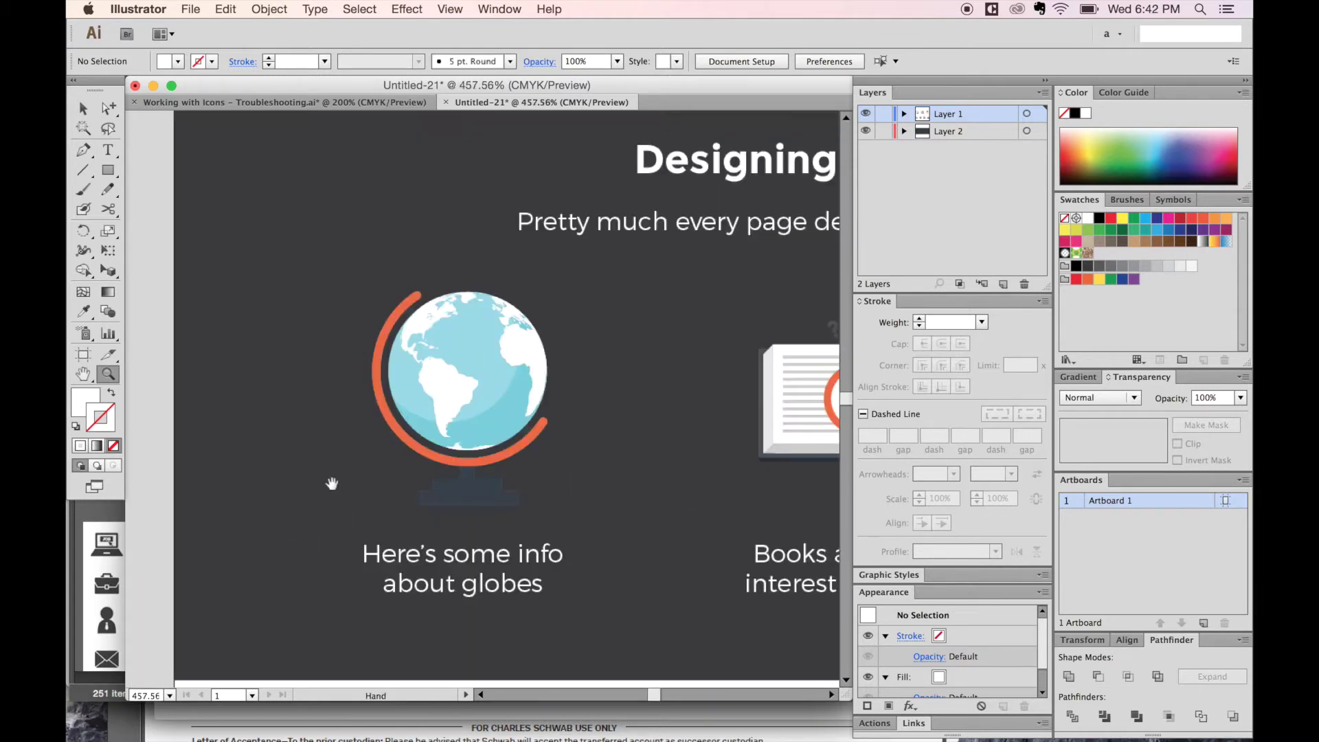
scroll(344, 471, right, 2)
key(v)
click(454, 490)
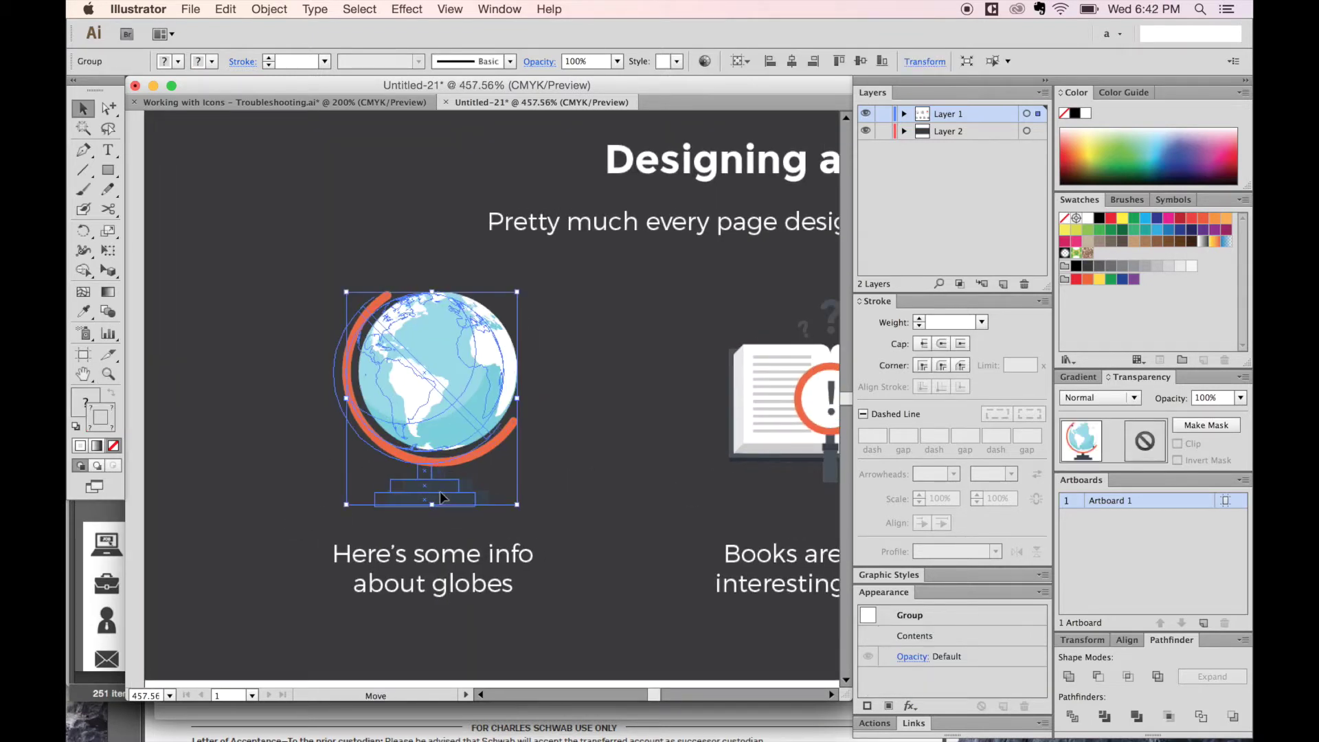
drag(453, 489, 444, 490)
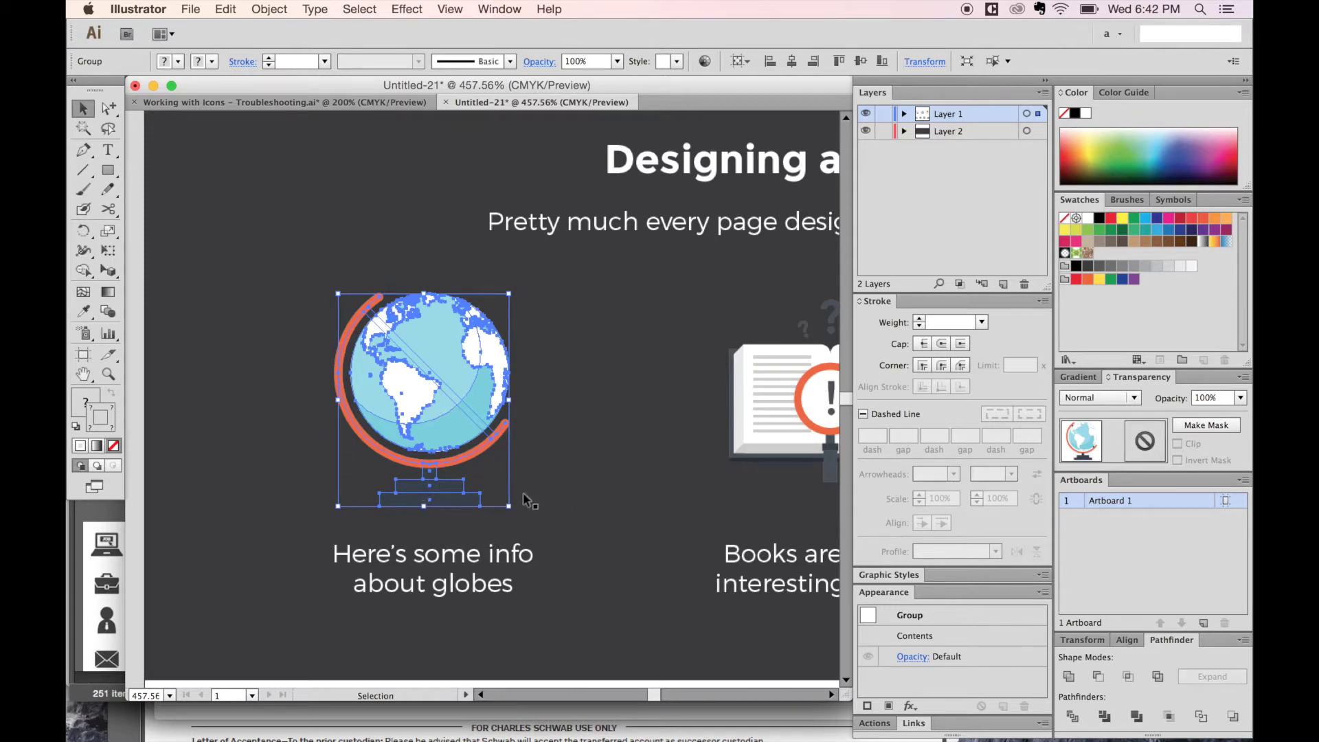
shift+click(497, 515)
scroll(481, 481, left, 2)
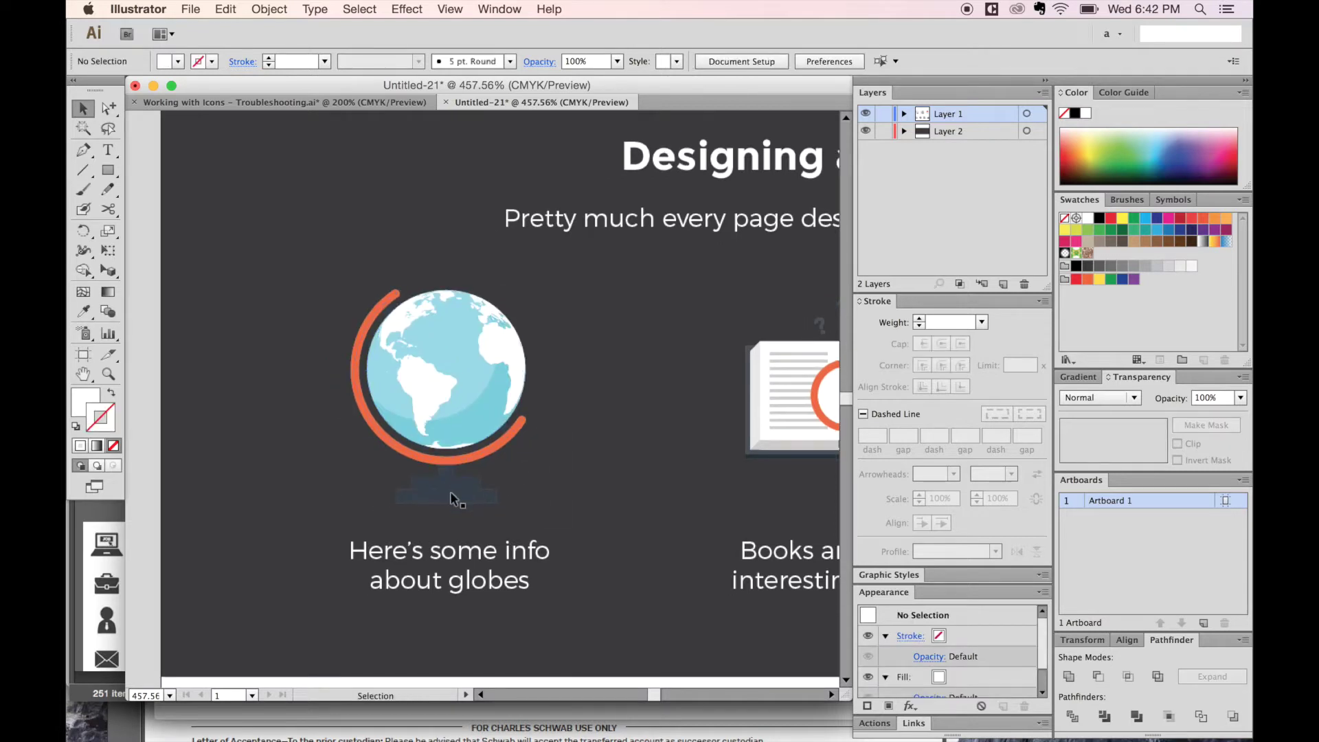
Activate the Group Selection tool and display the artwork in outline mode to reveal the globe's base shapes
click(486, 499)
shift+click(491, 501)
key(a)
key(super+y)
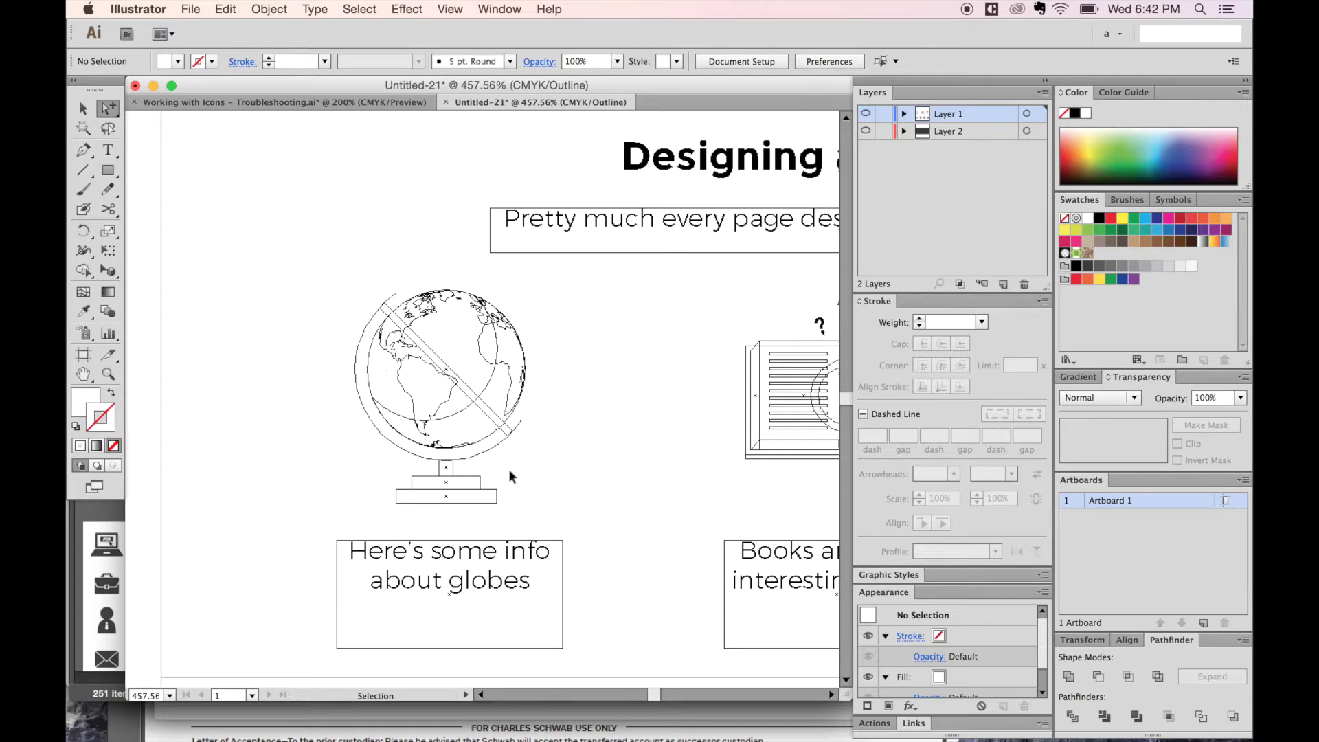
key(super+y)
key(super+y)
Check the keyboard shortcut assigned to the Group Selection tool
click(225, 9)
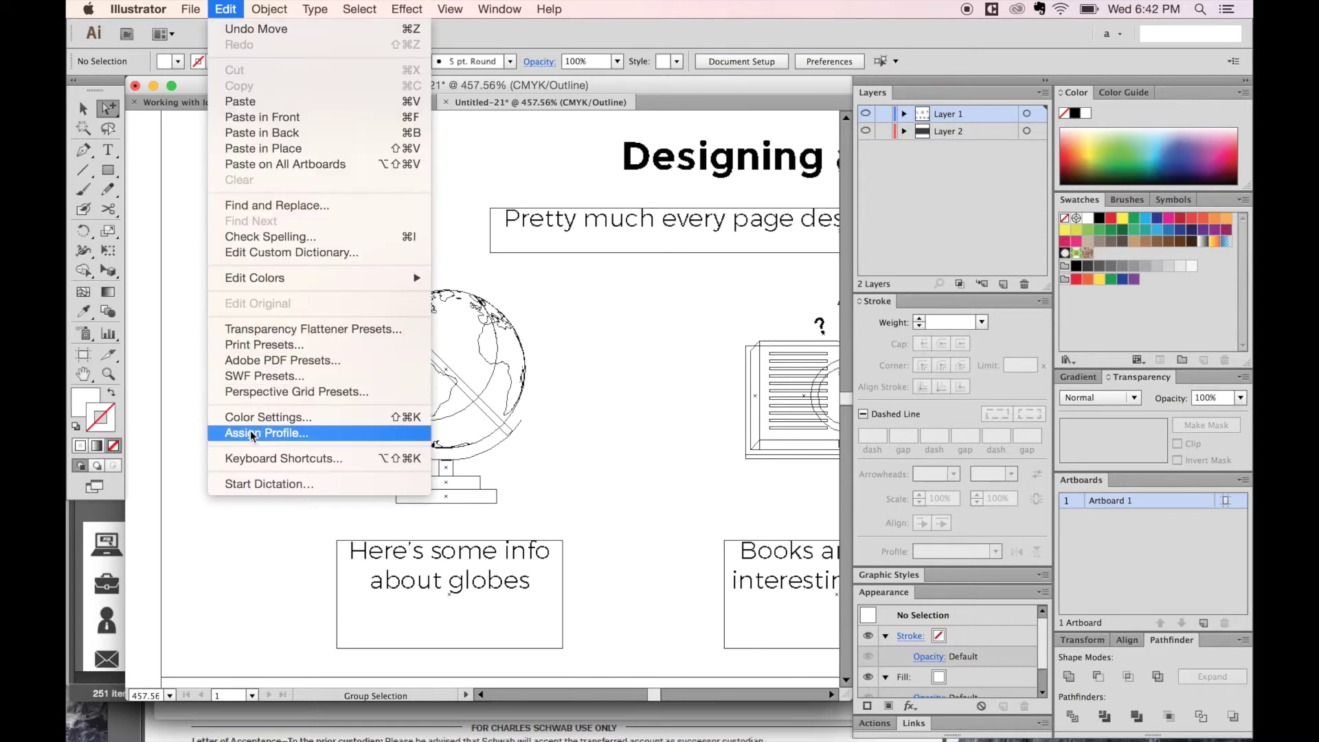
click(294, 458)
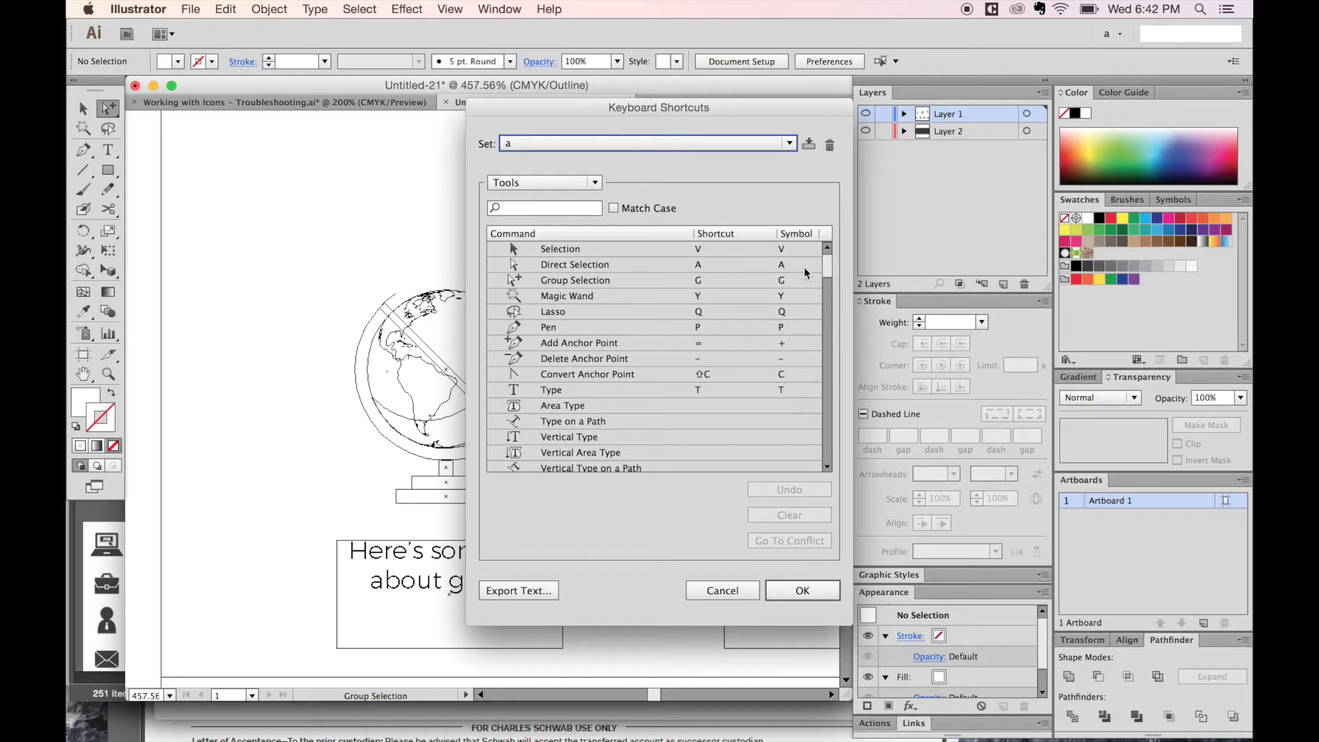
click(701, 280)
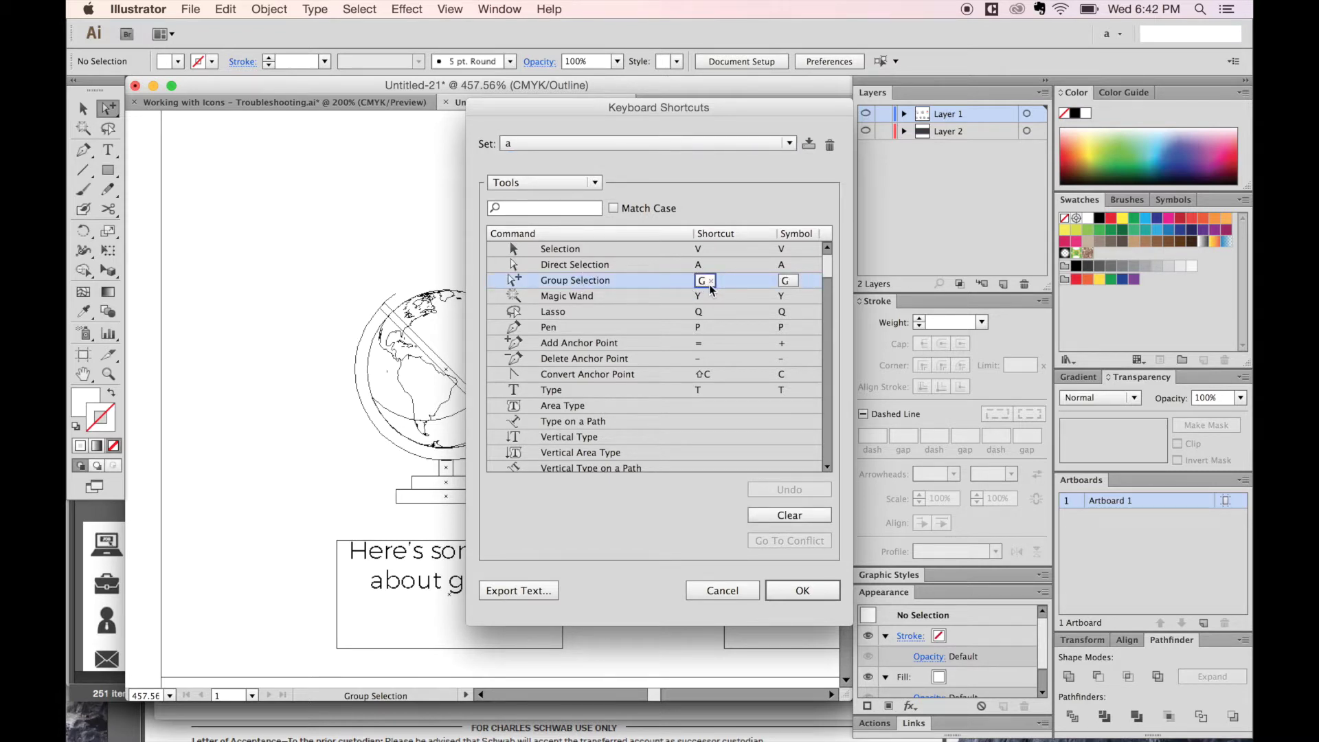
click(794, 593)
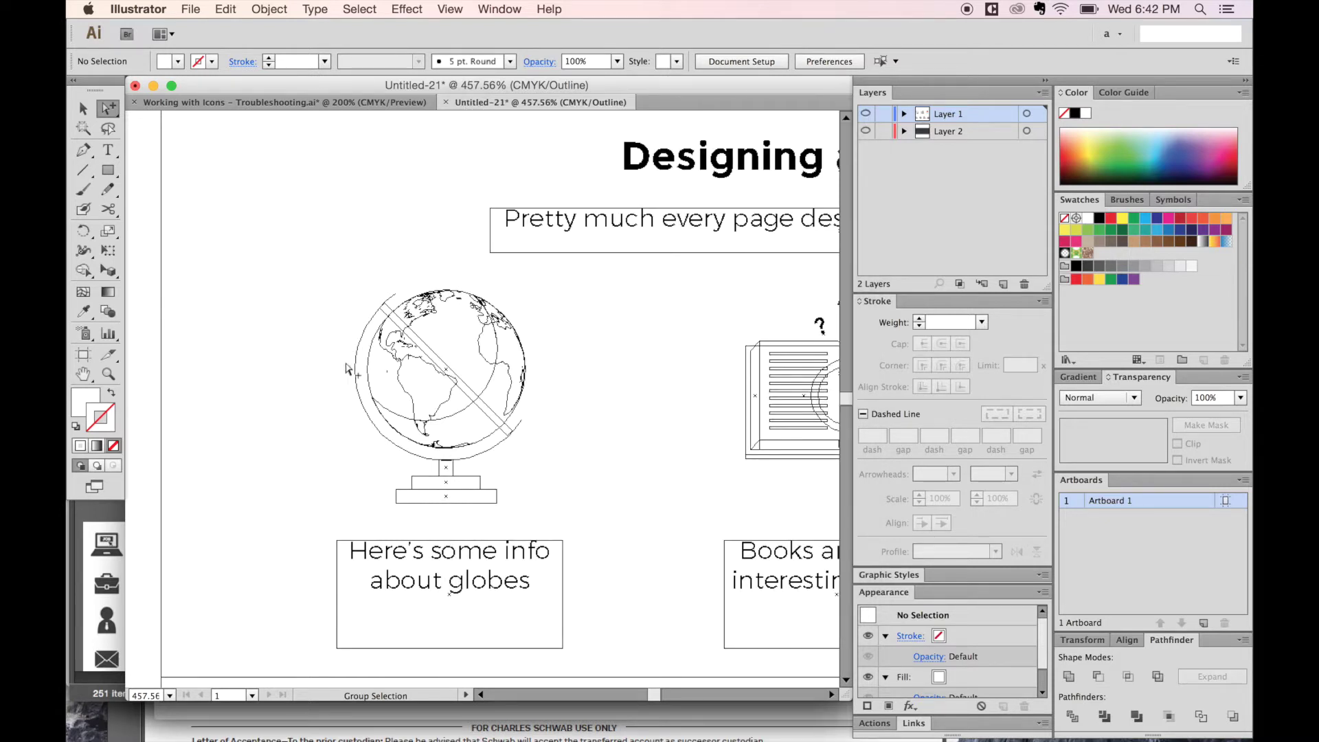
Fill only the globe stand's base with white and return the artwork to preview mode
click(451, 502)
key(super+y)
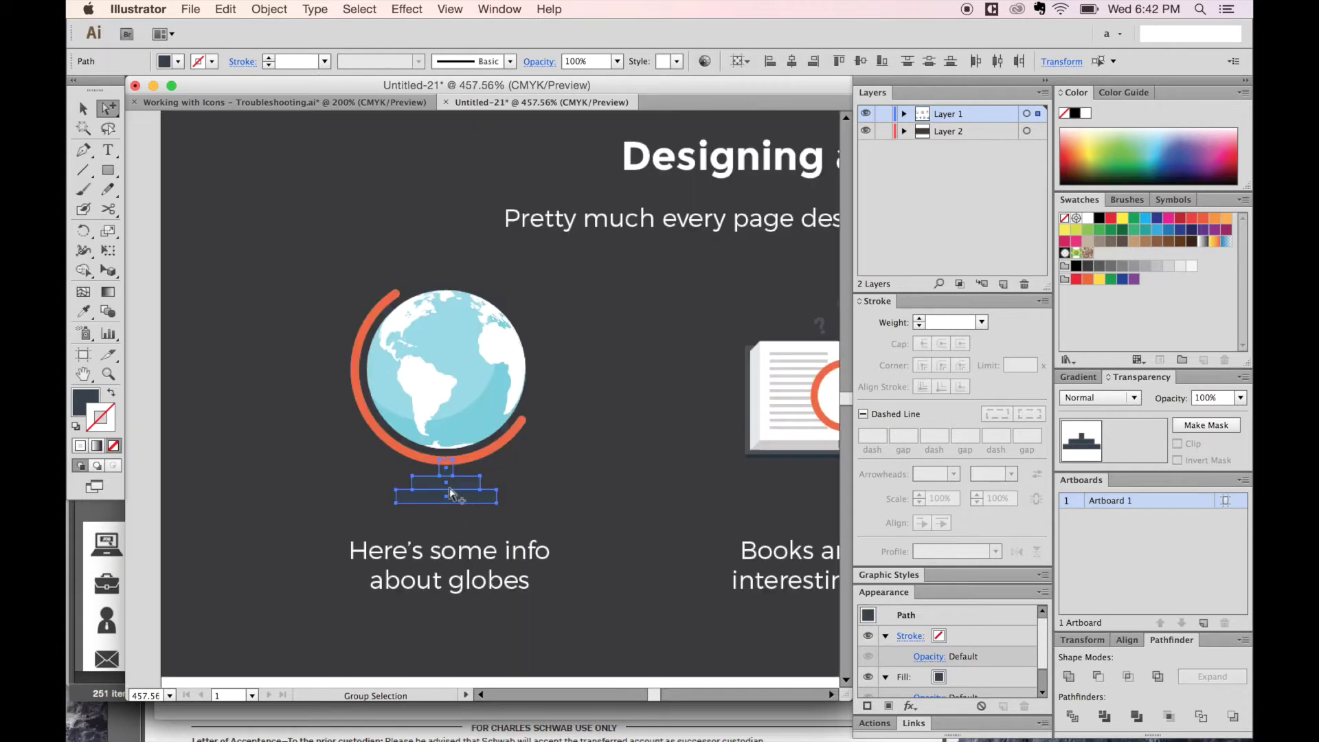
click(87, 402)
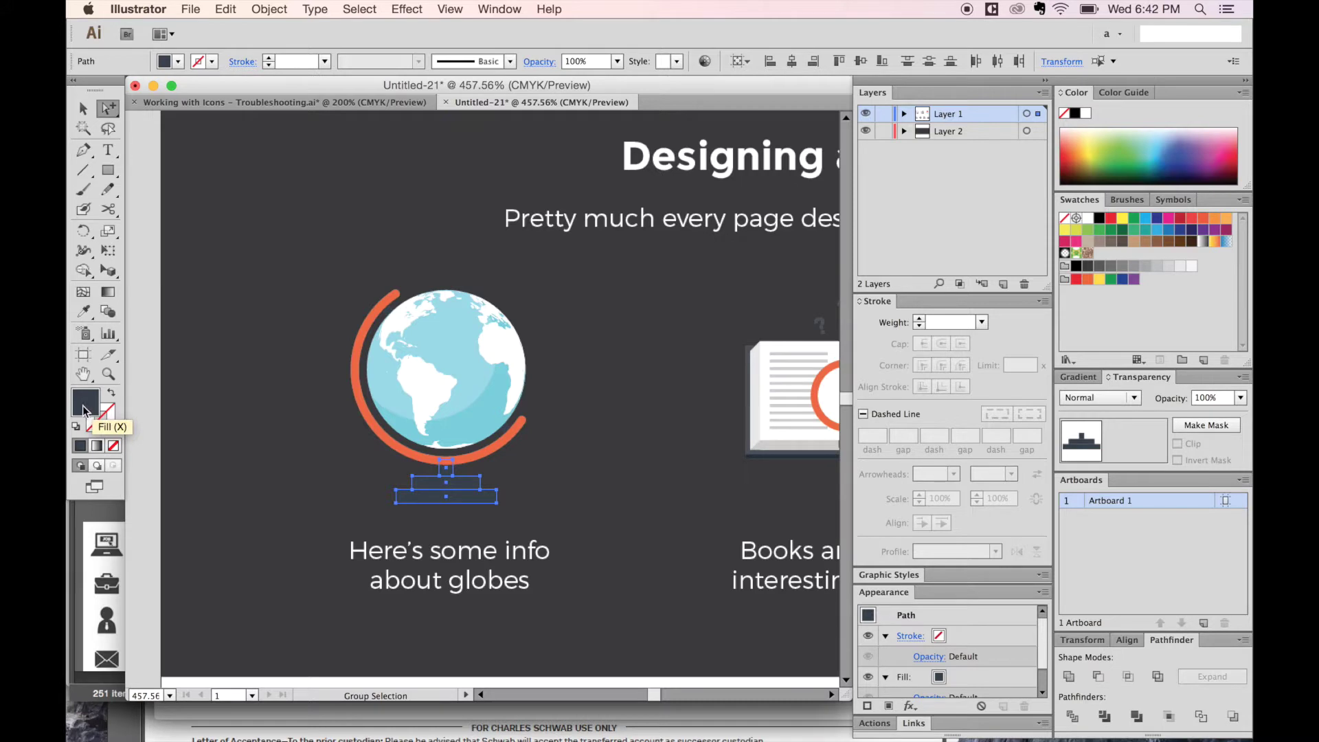
click(1088, 219)
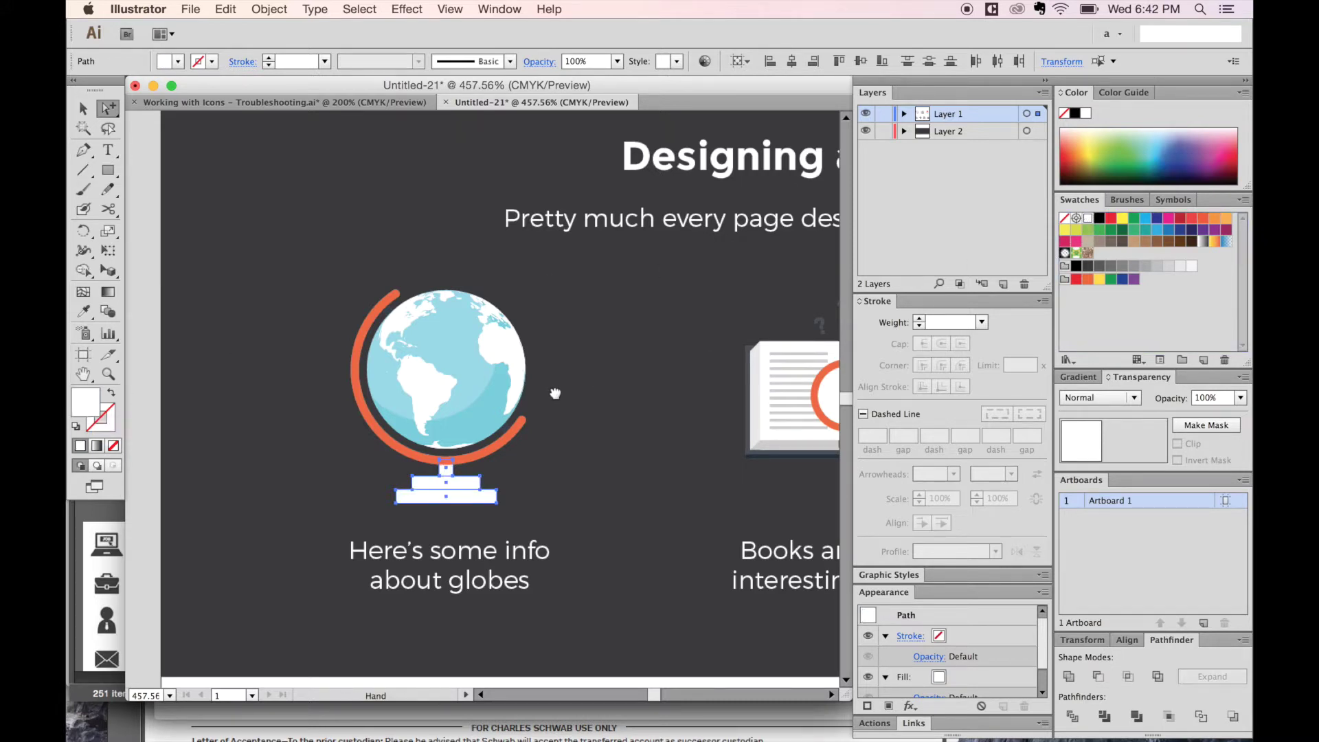
scroll(500, 410, right, 2)
key(super+shift+a)
drag(476, 444, 382, 423)
scroll(381, 424, left, 3)
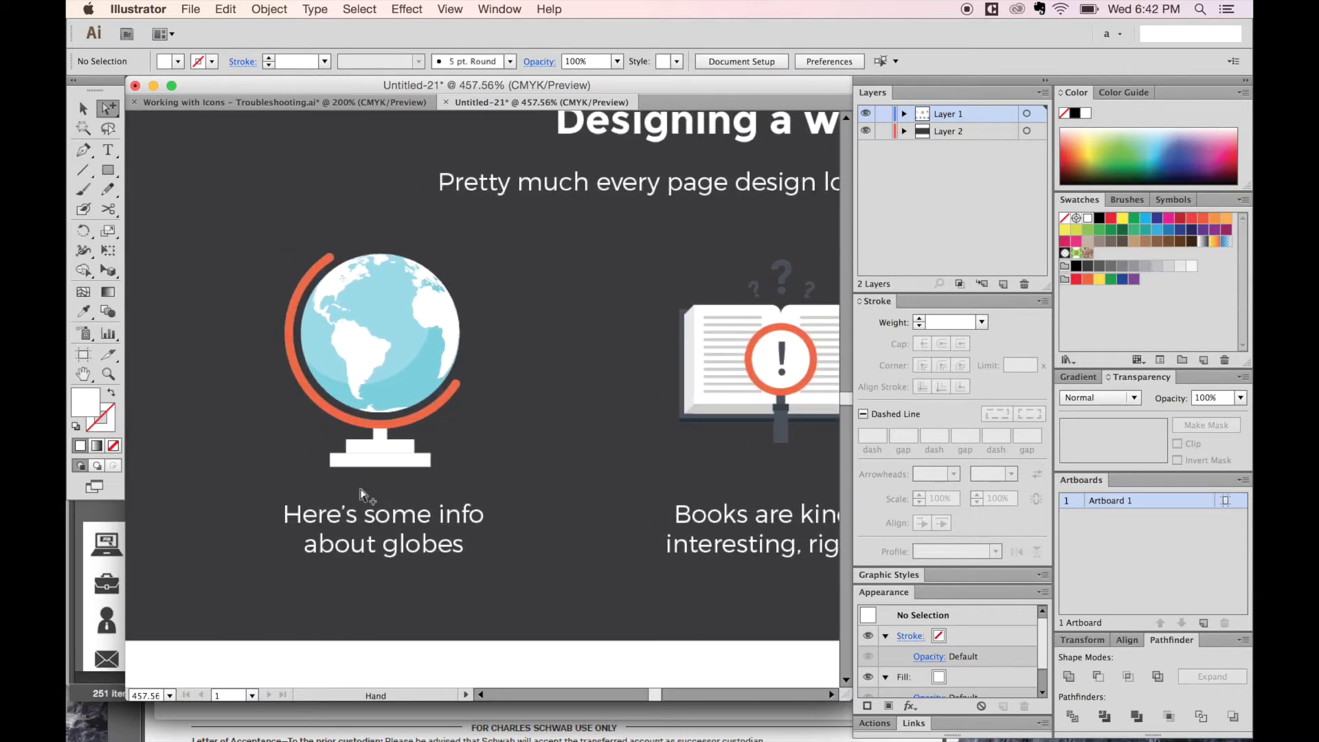
Undo the white fill on the globe's base
key(cmd+z)
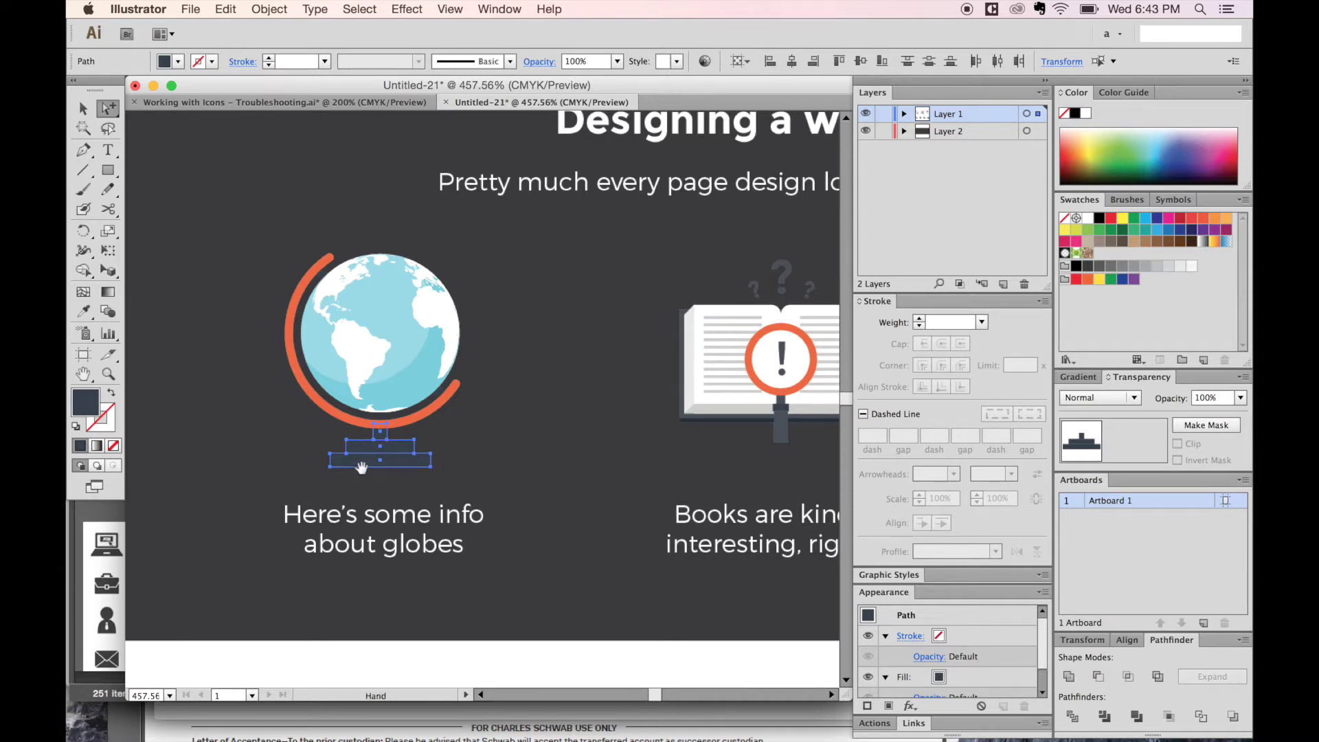
scroll(381, 474, up, 2)
scroll(381, 474, left, 2)
drag(384, 485, 410, 471)
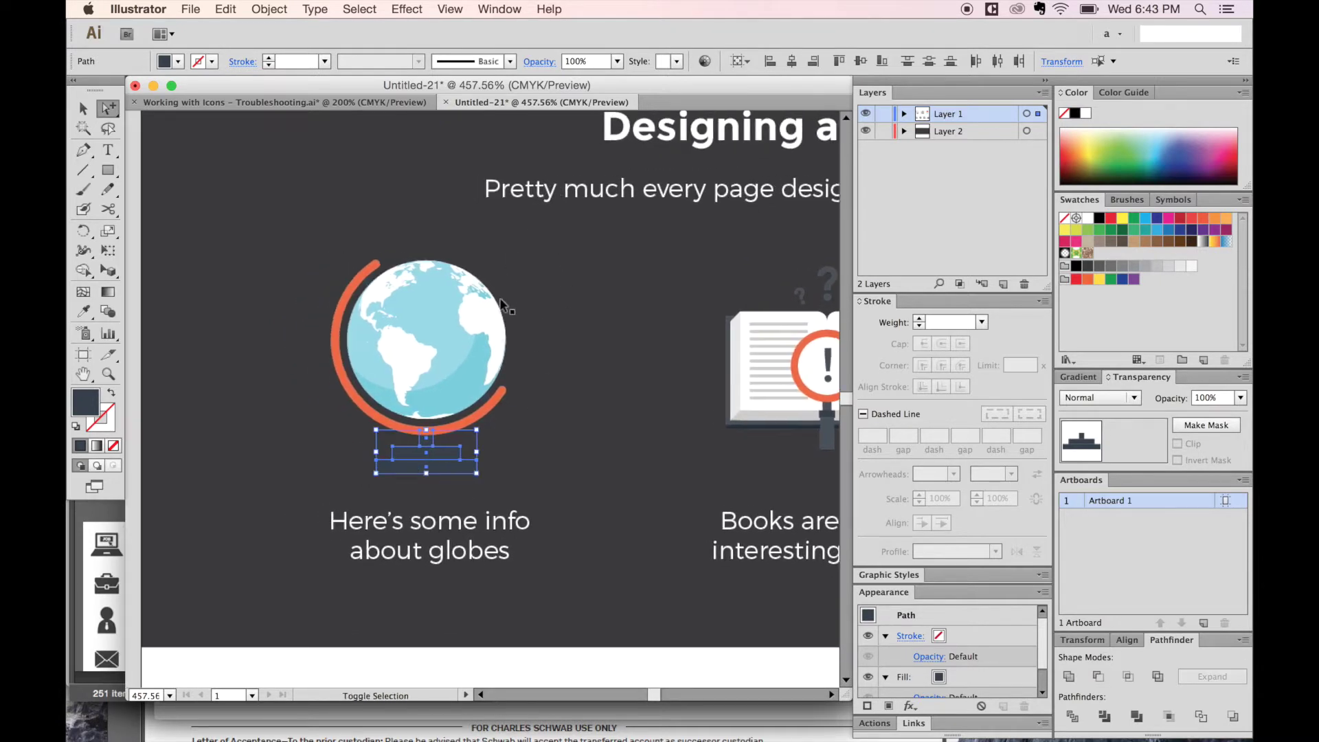
Expand the whole globe icon with both Fill and Stroke enabled
key(v)
click(464, 283)
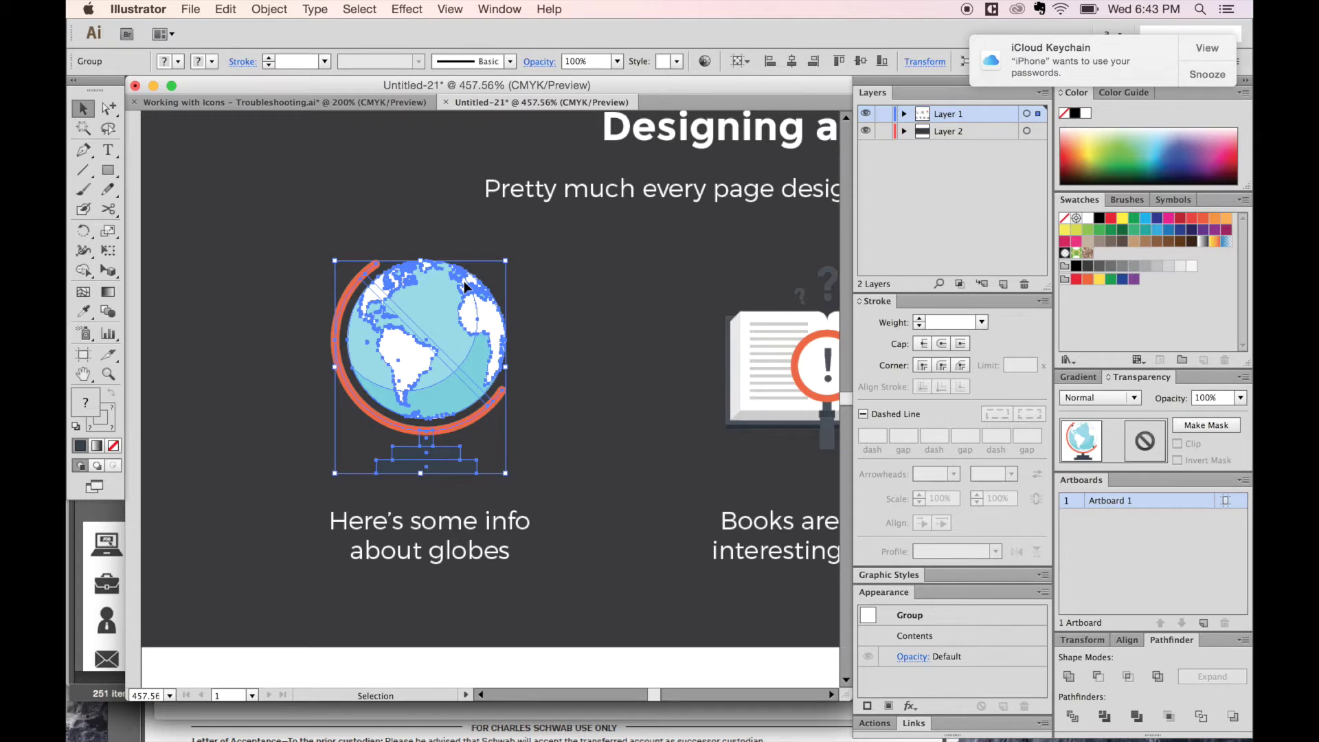
click(536, 335)
click(446, 292)
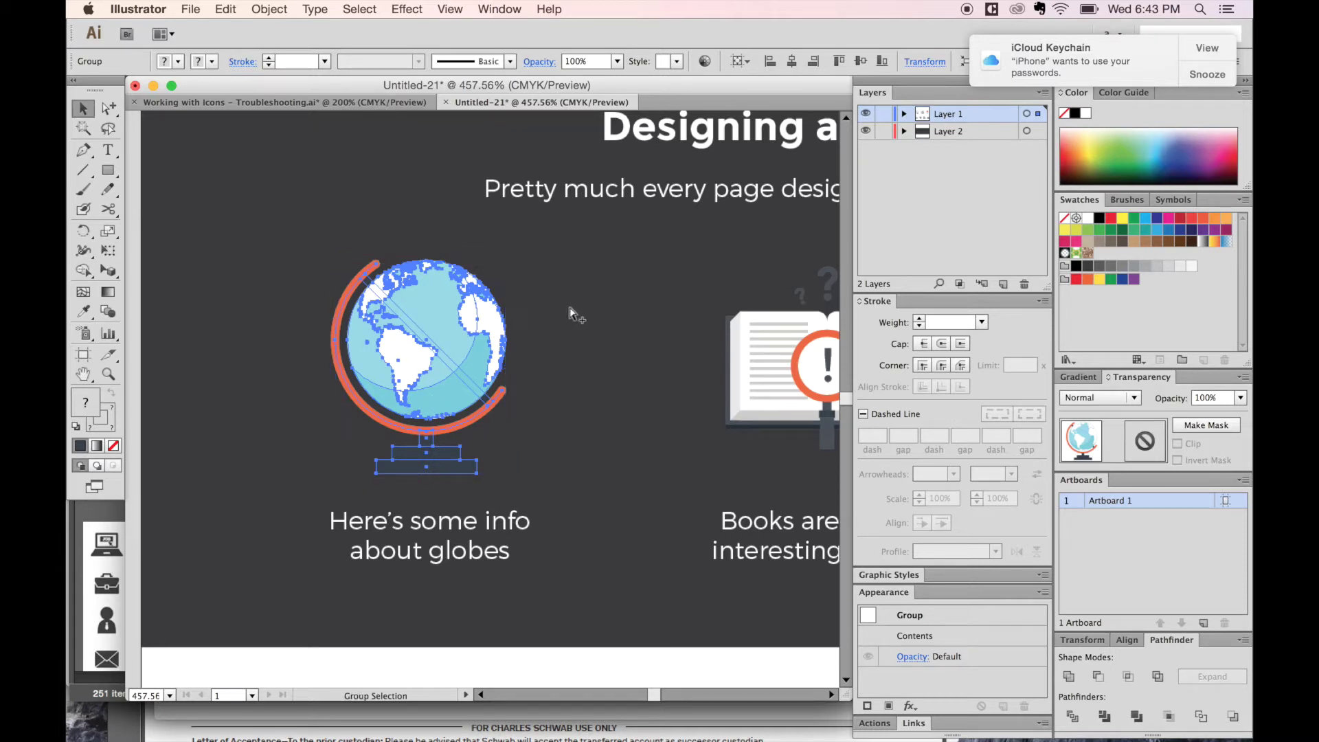
key(super+e)
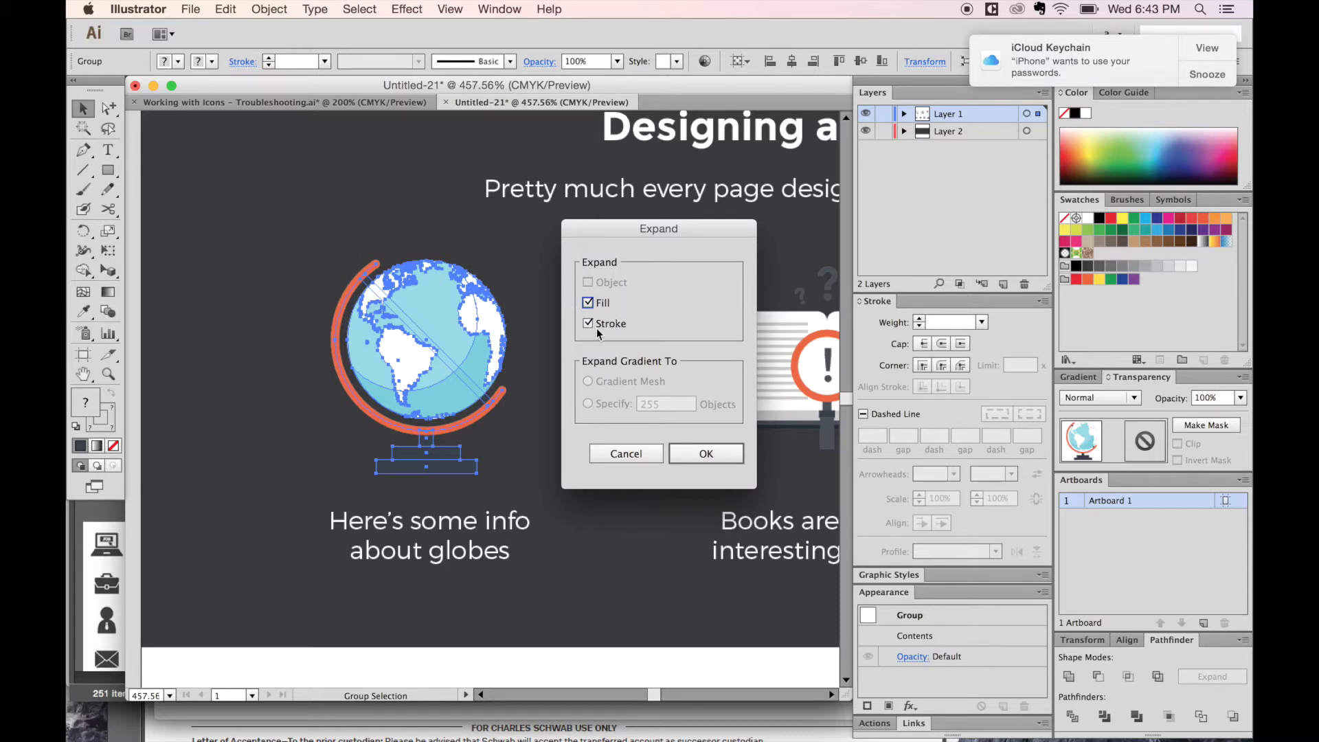
click(698, 452)
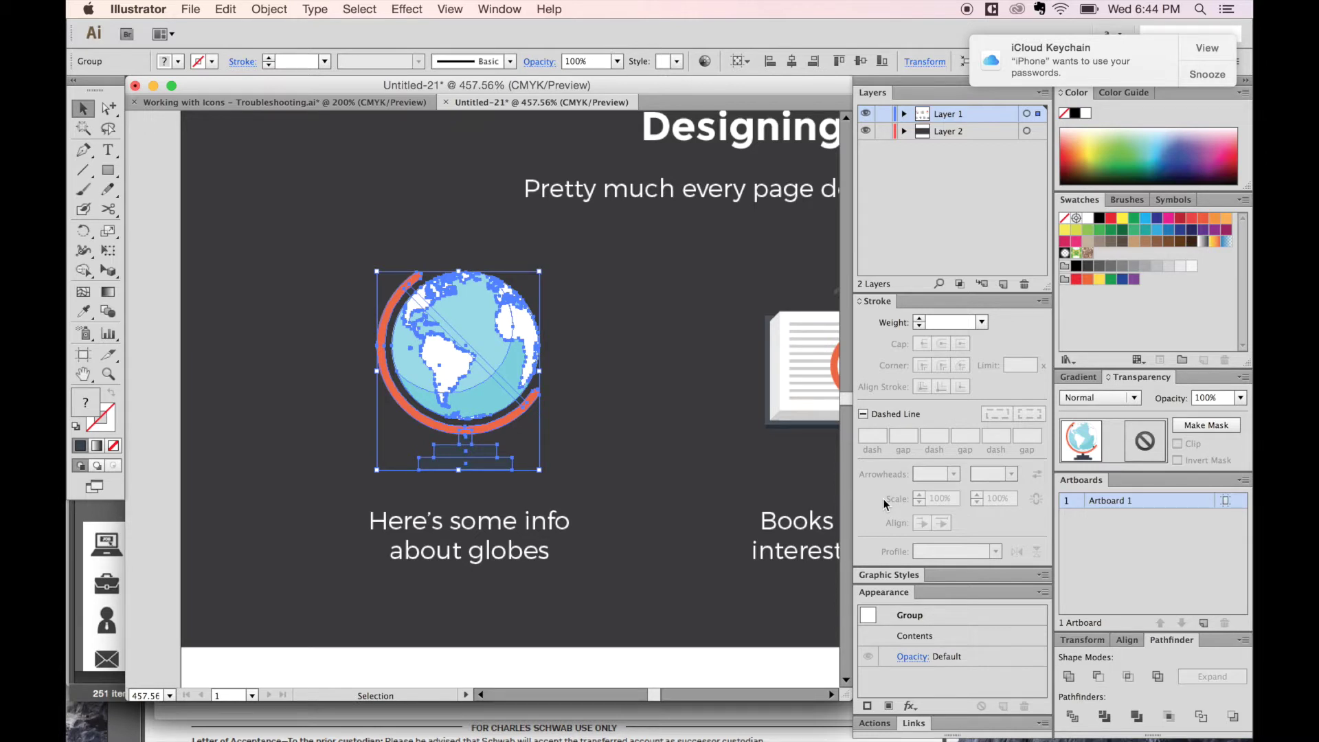
Merge all the globe icon's shapes into one solid silhouette with Unite
click(1073, 677)
click(476, 361)
key(super+3)
click(481, 378)
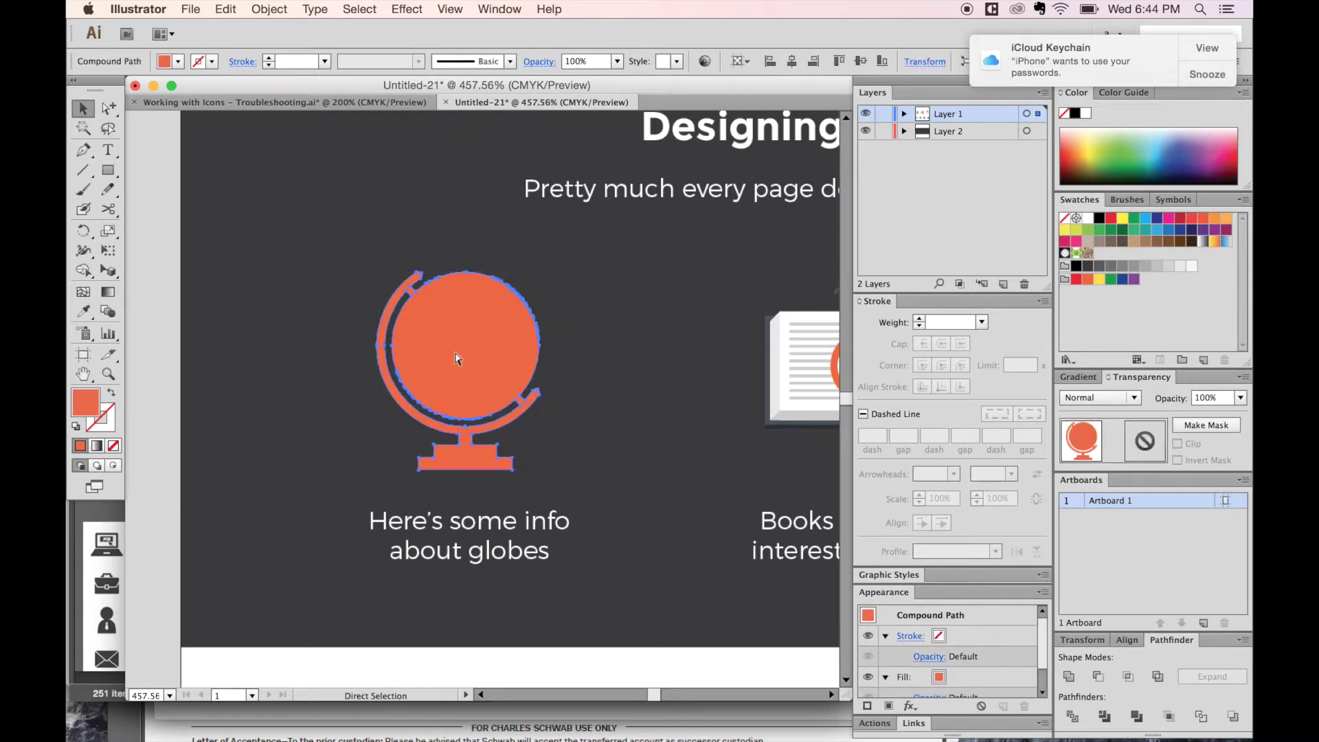
Undo the last action and make the united globe silhouette a compound path
key(super+z)
key(super+shift+a)
click(482, 368)
key(super+8)
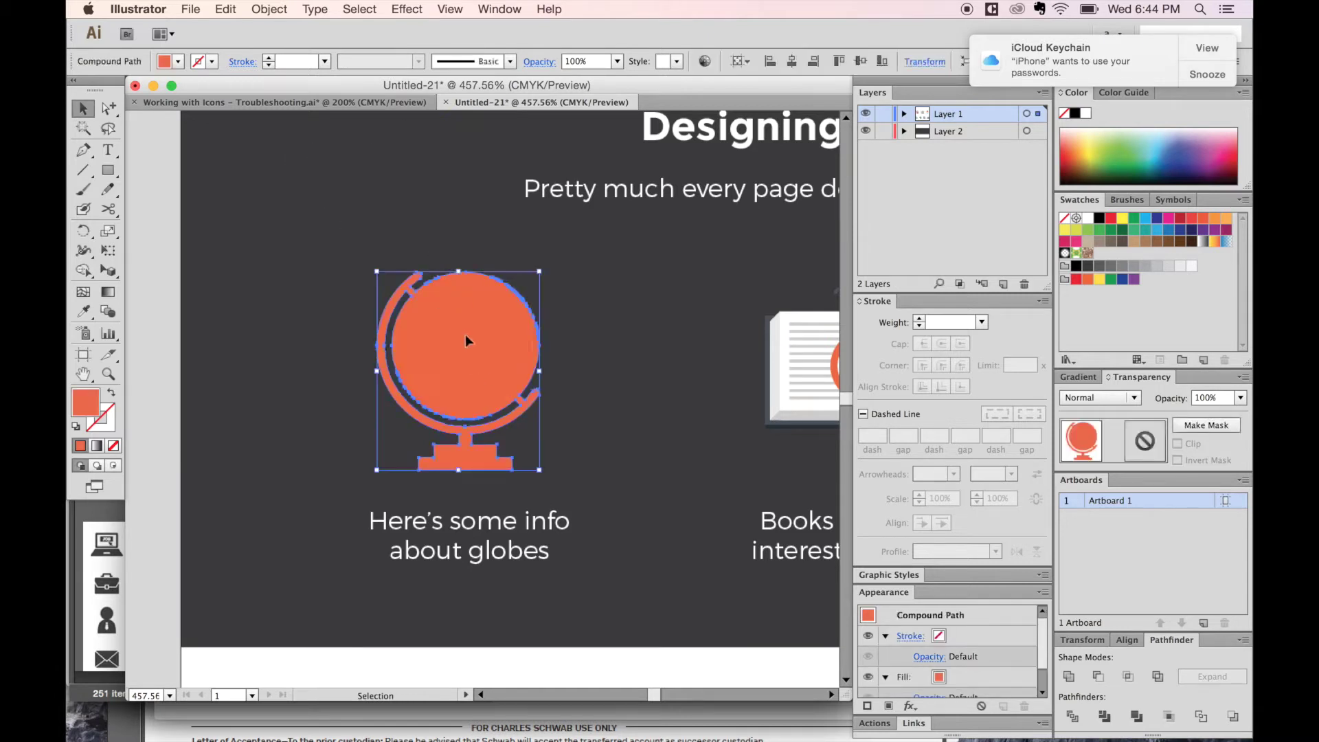
Keep the united silhouette behind the original globe artwork and give it a white fill and white stroke
key(super+z)
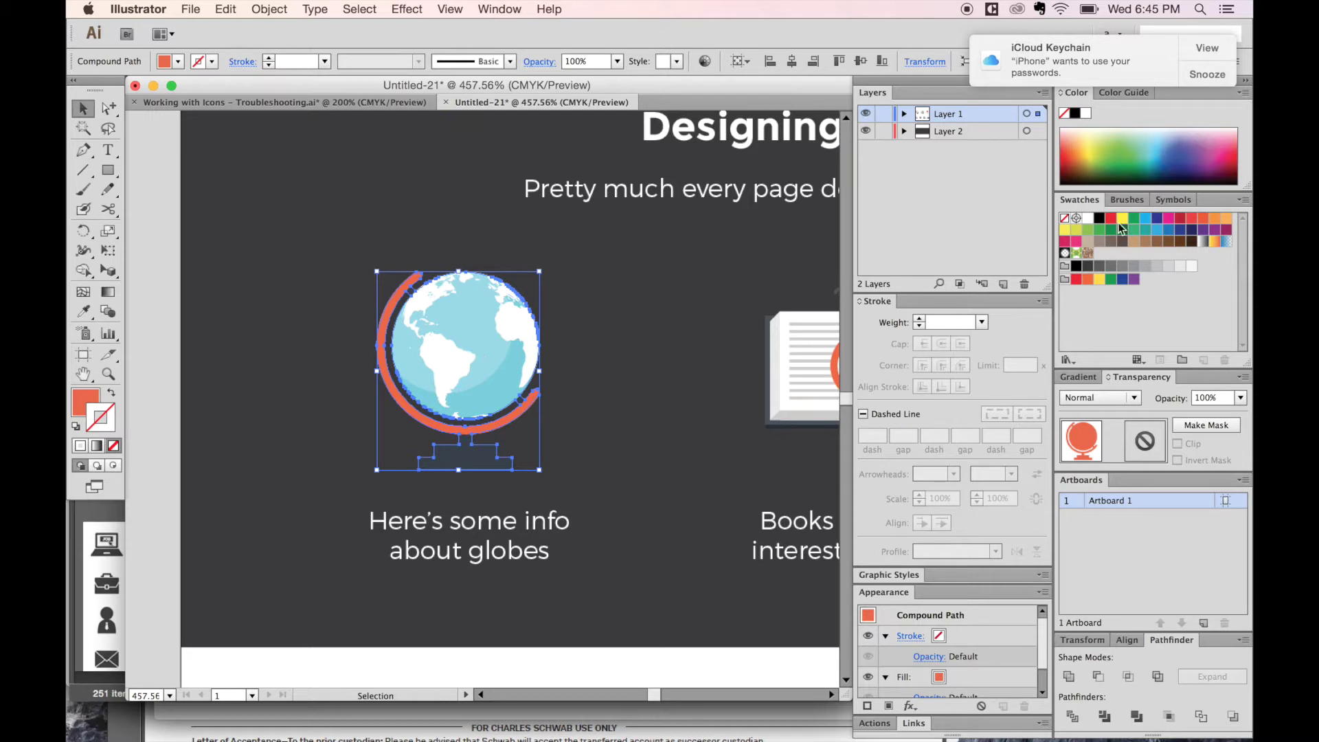
click(1087, 219)
click(1088, 218)
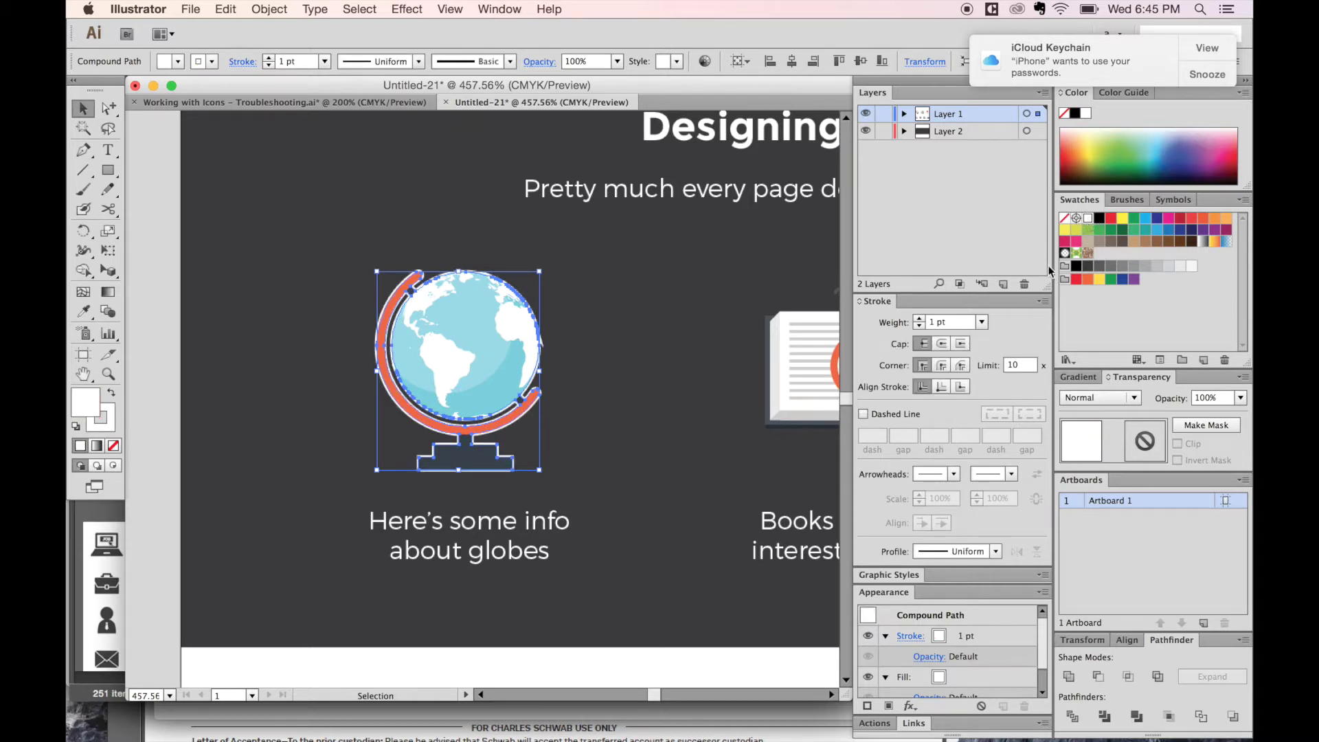
Set the globe silhouette's white stroke to 3 pt with round caps and round corners
click(920, 319)
click(920, 318)
click(920, 318)
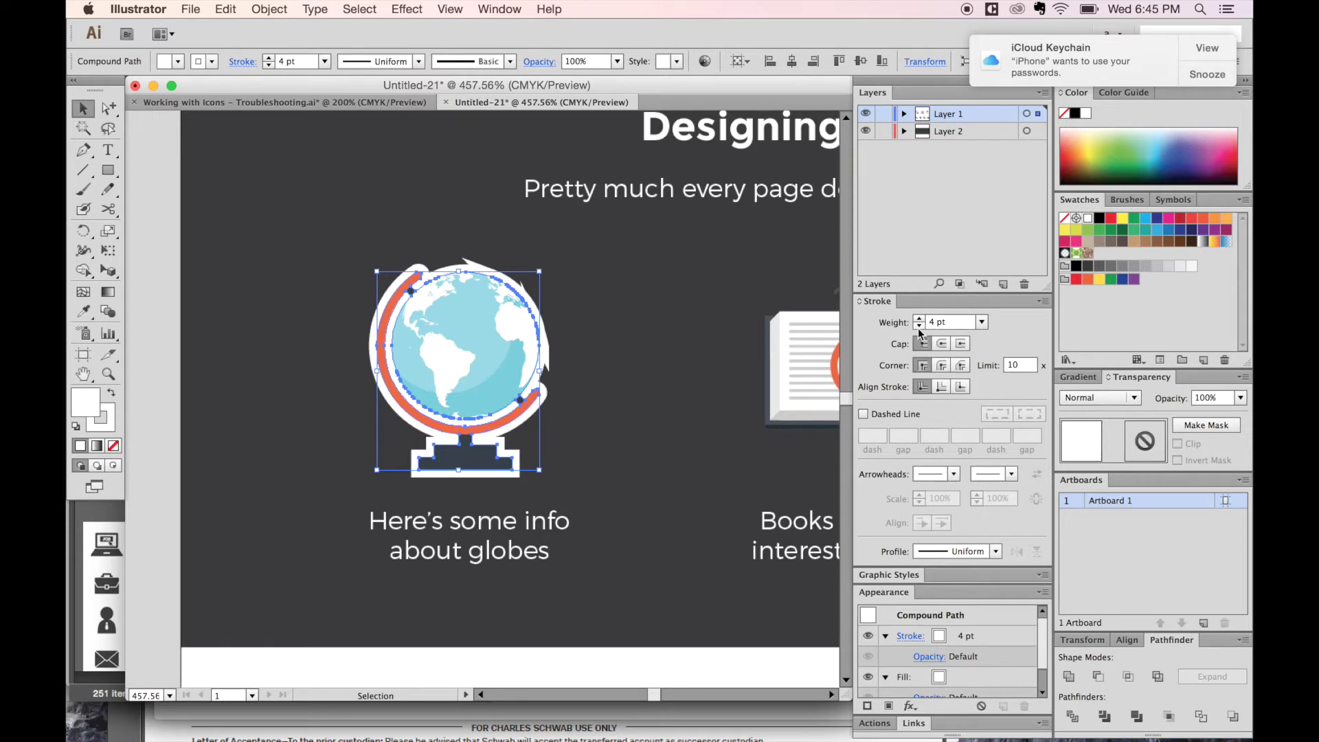
click(918, 326)
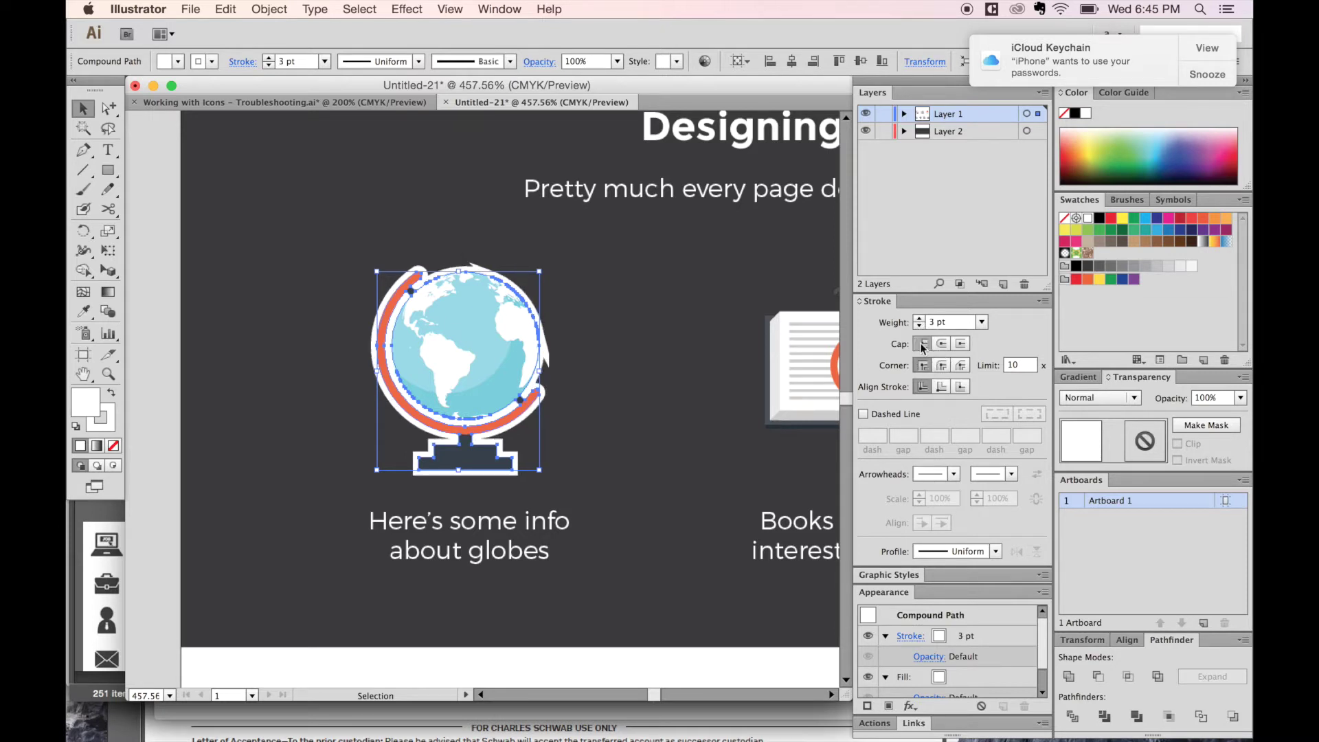
click(943, 364)
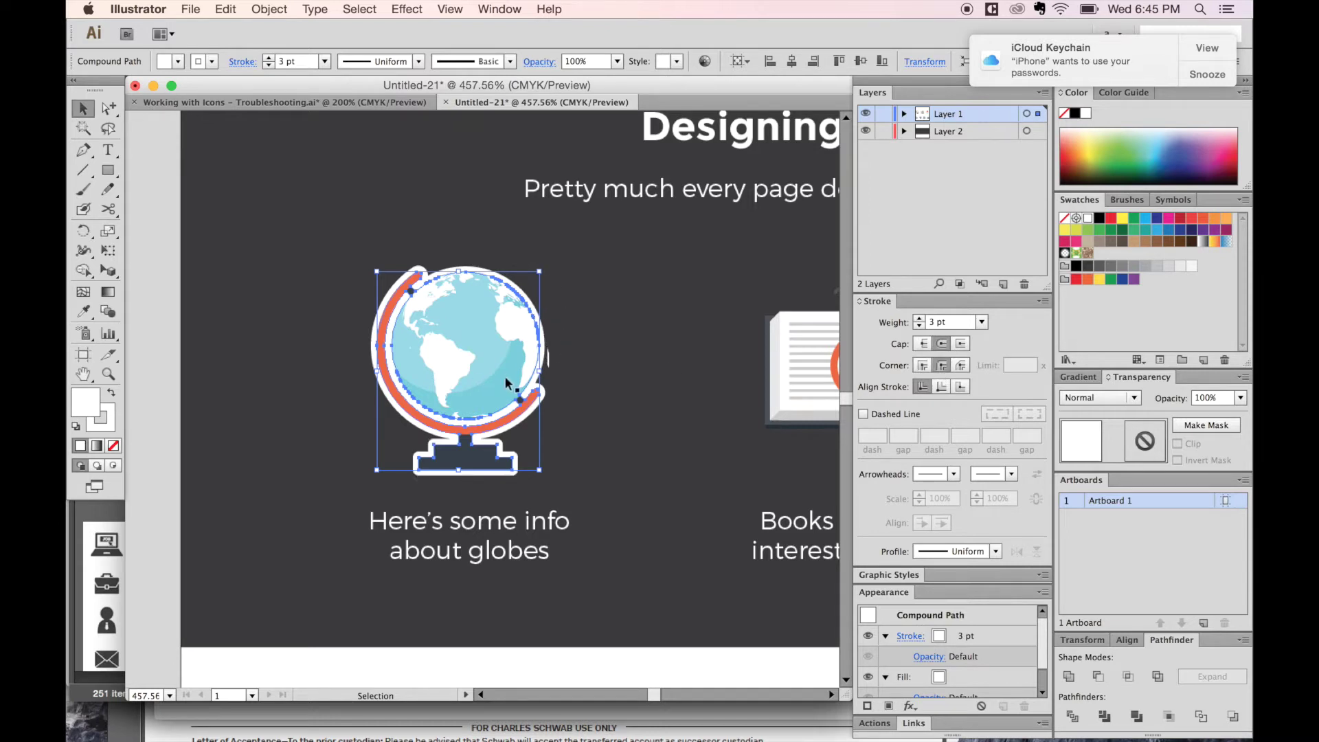
Deselect the globe and examine its white outline up close and alongside the rest of the layout
scroll(522, 509, right, 5)
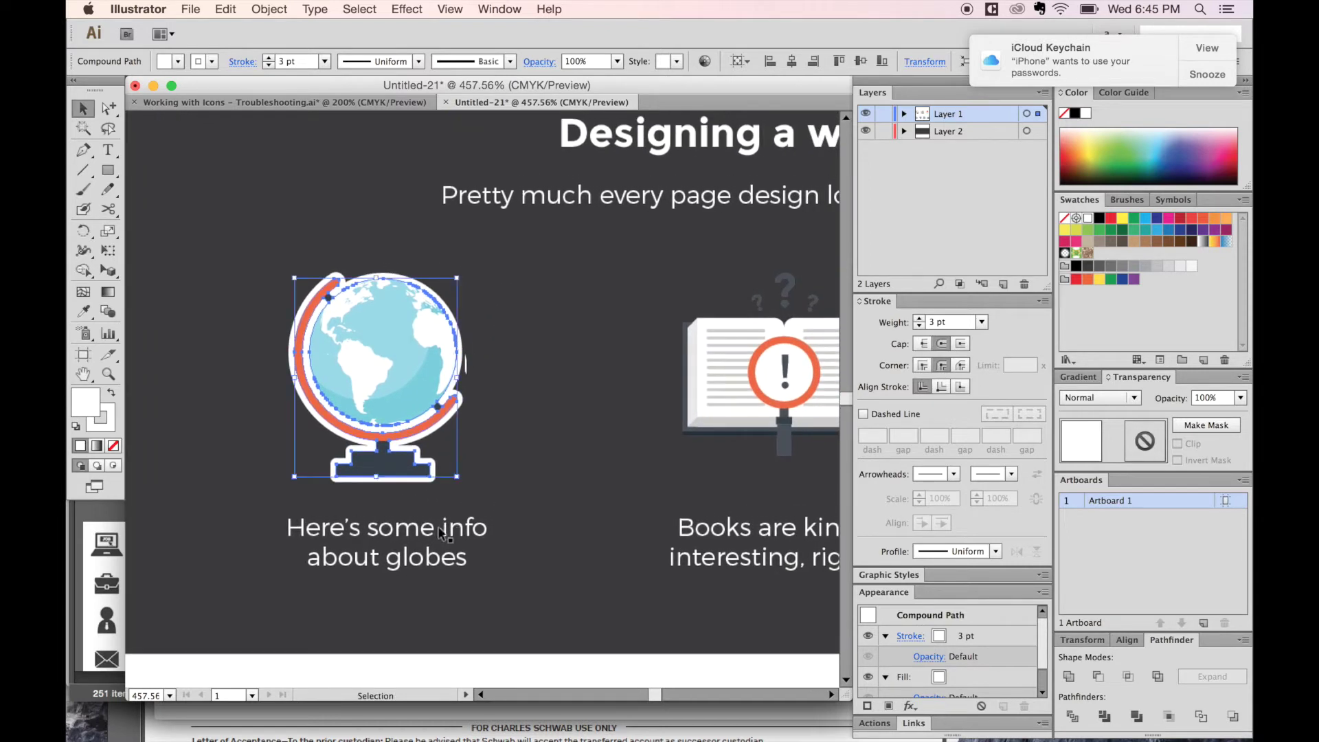
key(super+shift+a)
drag(396, 529, 364, 527)
key(z)
mouse_move(486, 307)
mouse_down()
mouse_move(382, 421)
mouse_move(407, 433)
mouse_up()
key(super+minus)
key(super+minus)
key(super+minus)
drag(449, 437, 204, 315)
drag(589, 359, 464, 442)
key(v)
Select the book icon and convert its question marks and exclamation mark to outlines
click(653, 409)
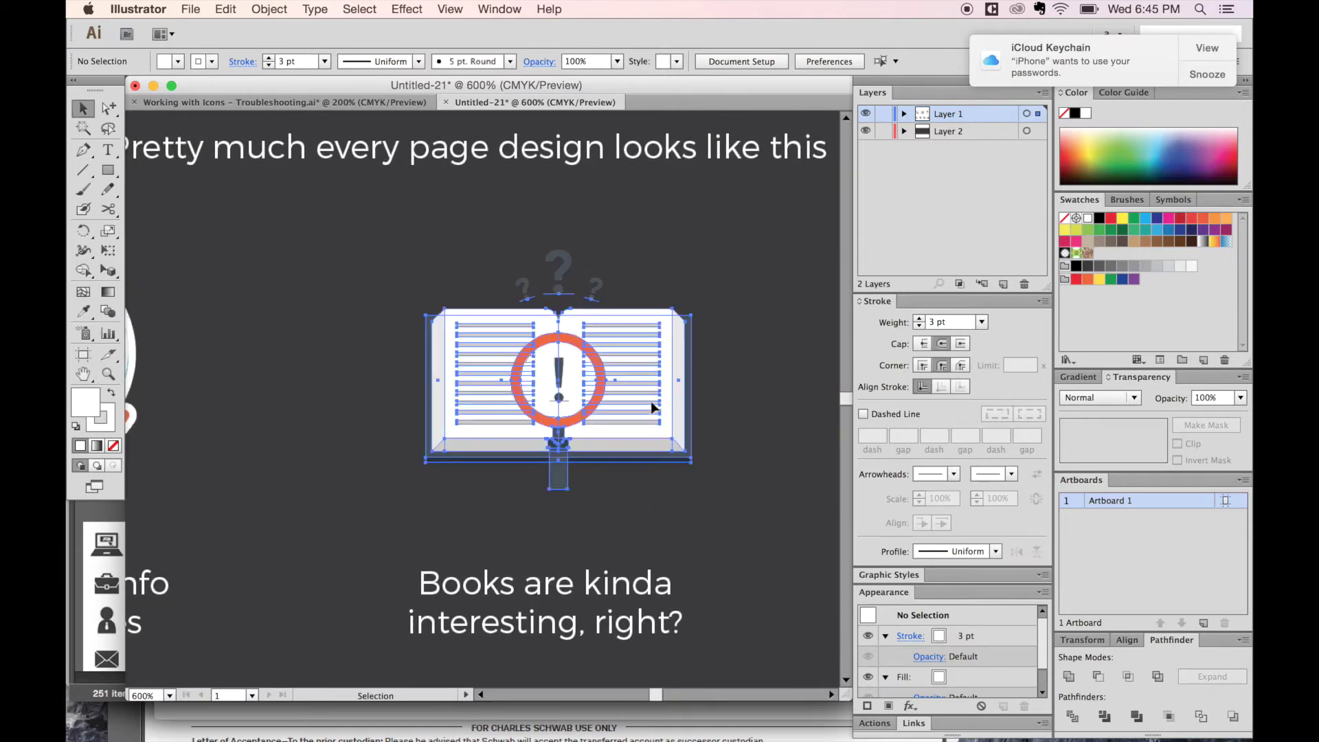
click(655, 408)
key(super+y)
key(super+y)
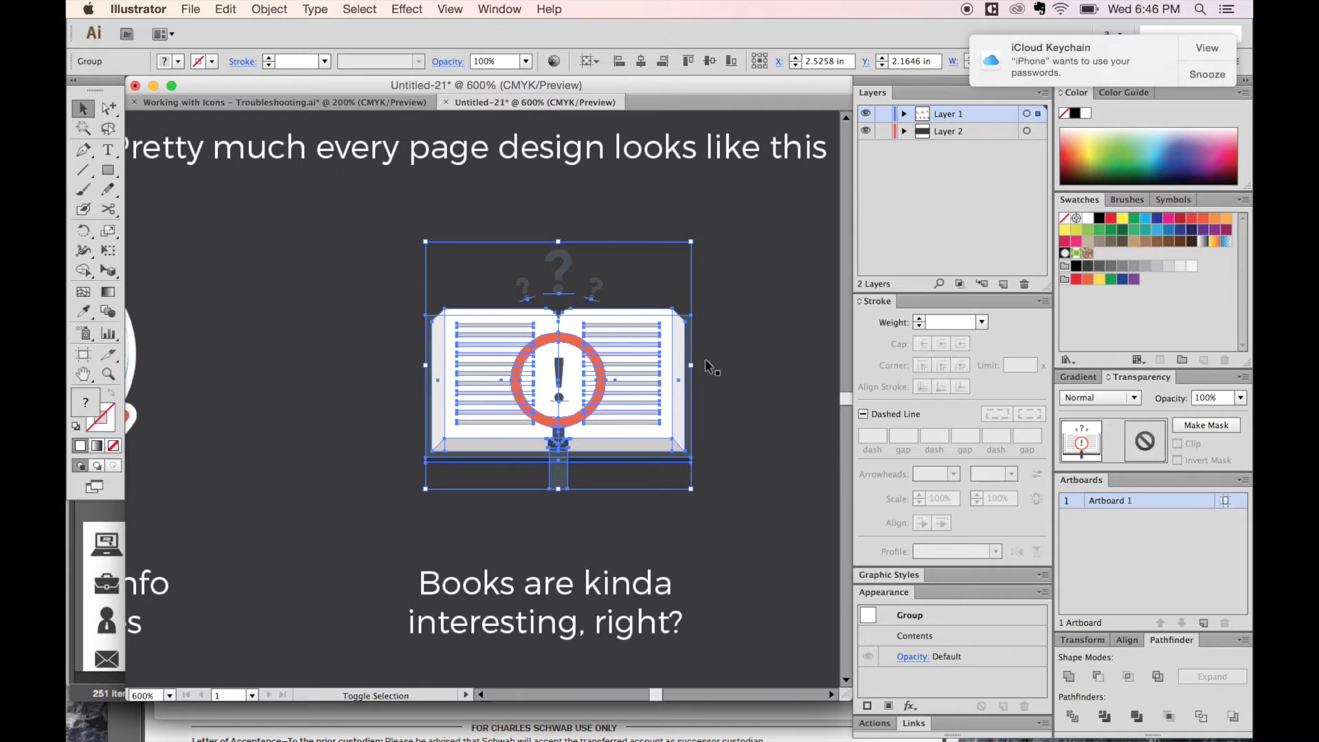
key(shift+super+o)
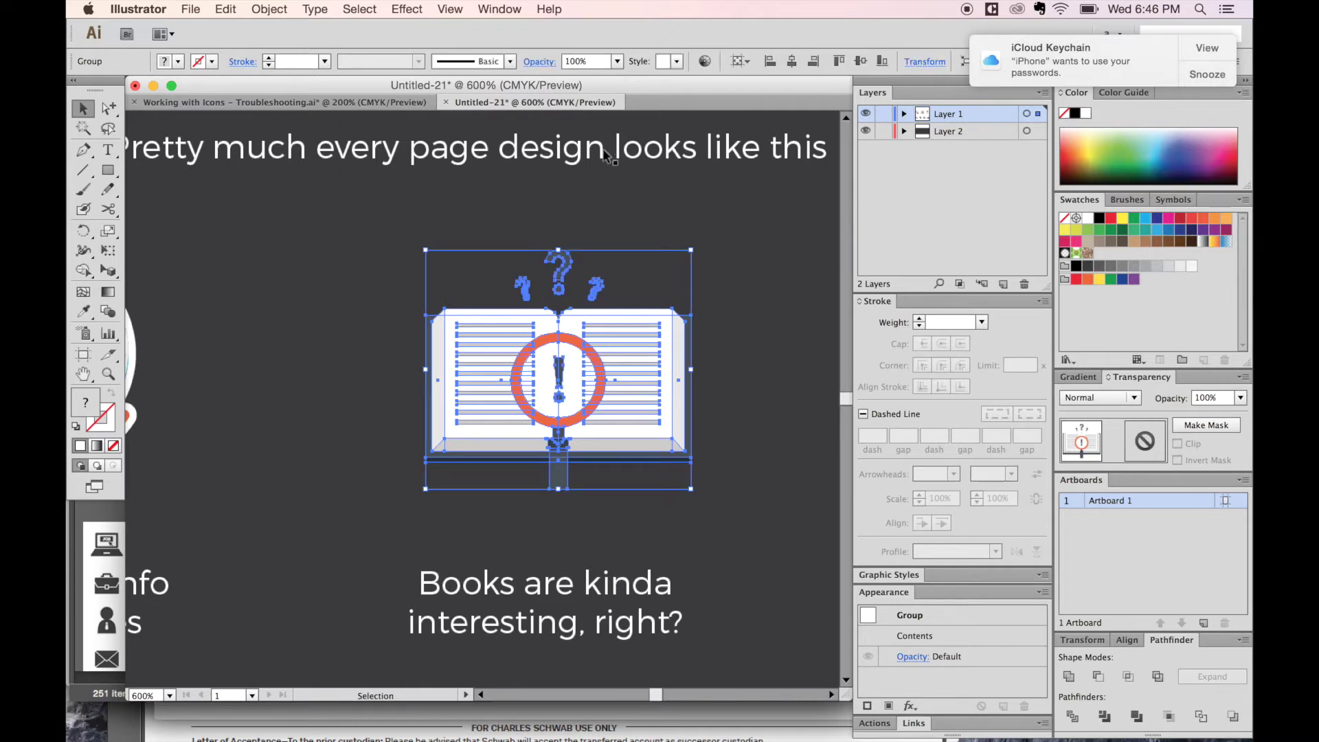
Place a white copy of the book icon behind the original and merge the copy's shapes with Unite
click(608, 157)
click(610, 422)
key(super+z)
key(super+z)
key(super+shift+z)
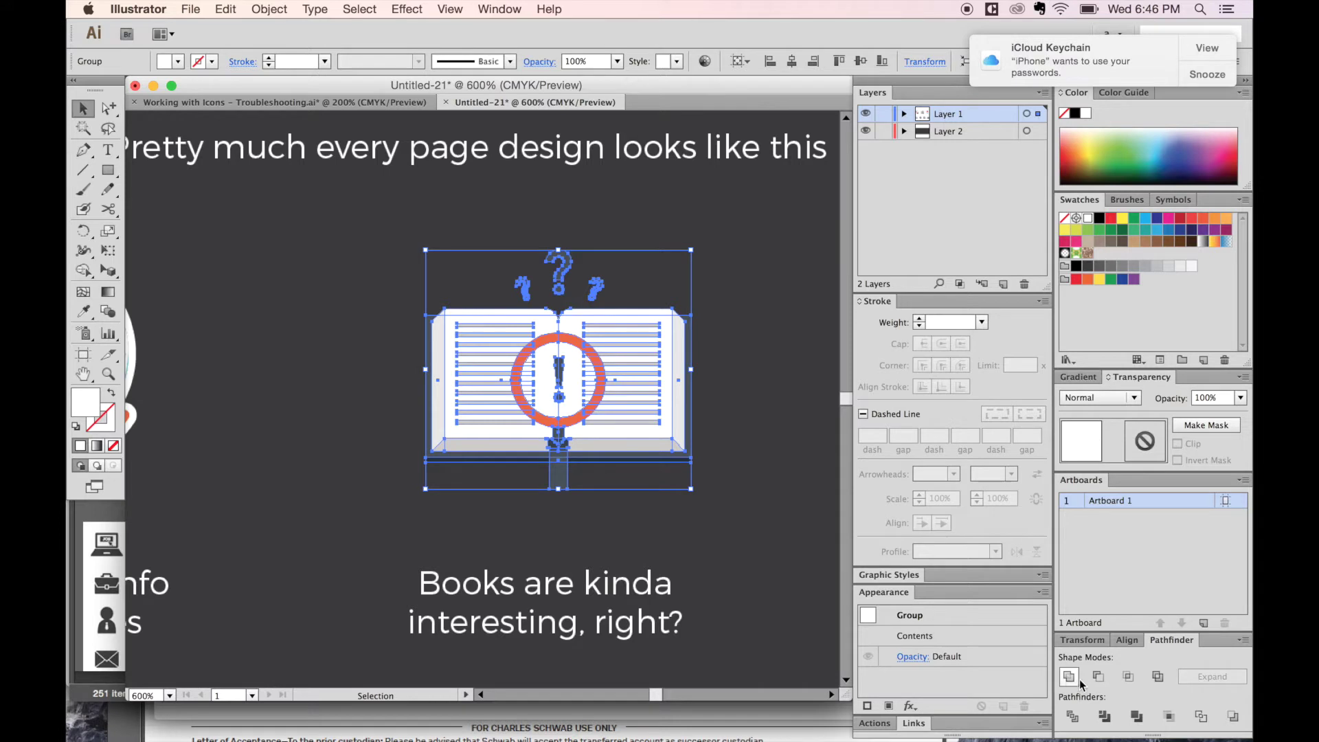
click(1070, 678)
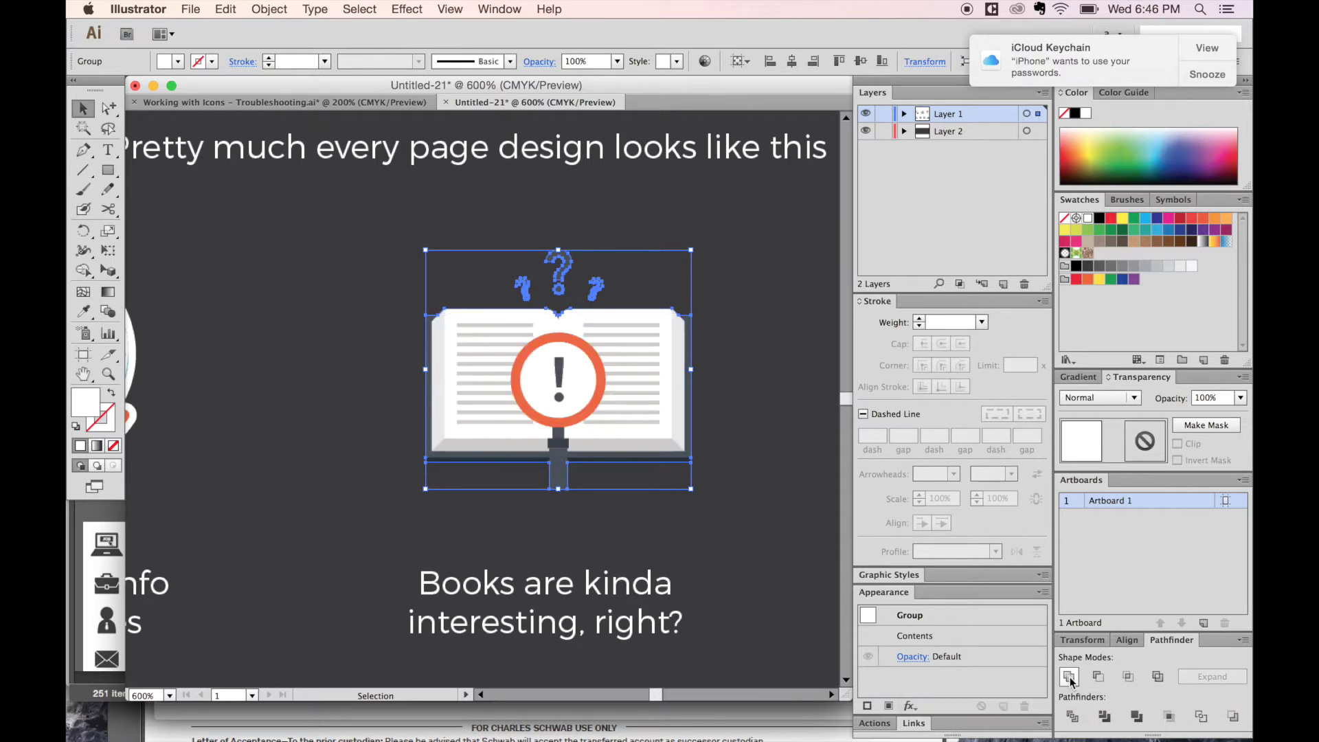
Give the book silhouette a white 3 pt stroke with round caps and round corners
click(1089, 218)
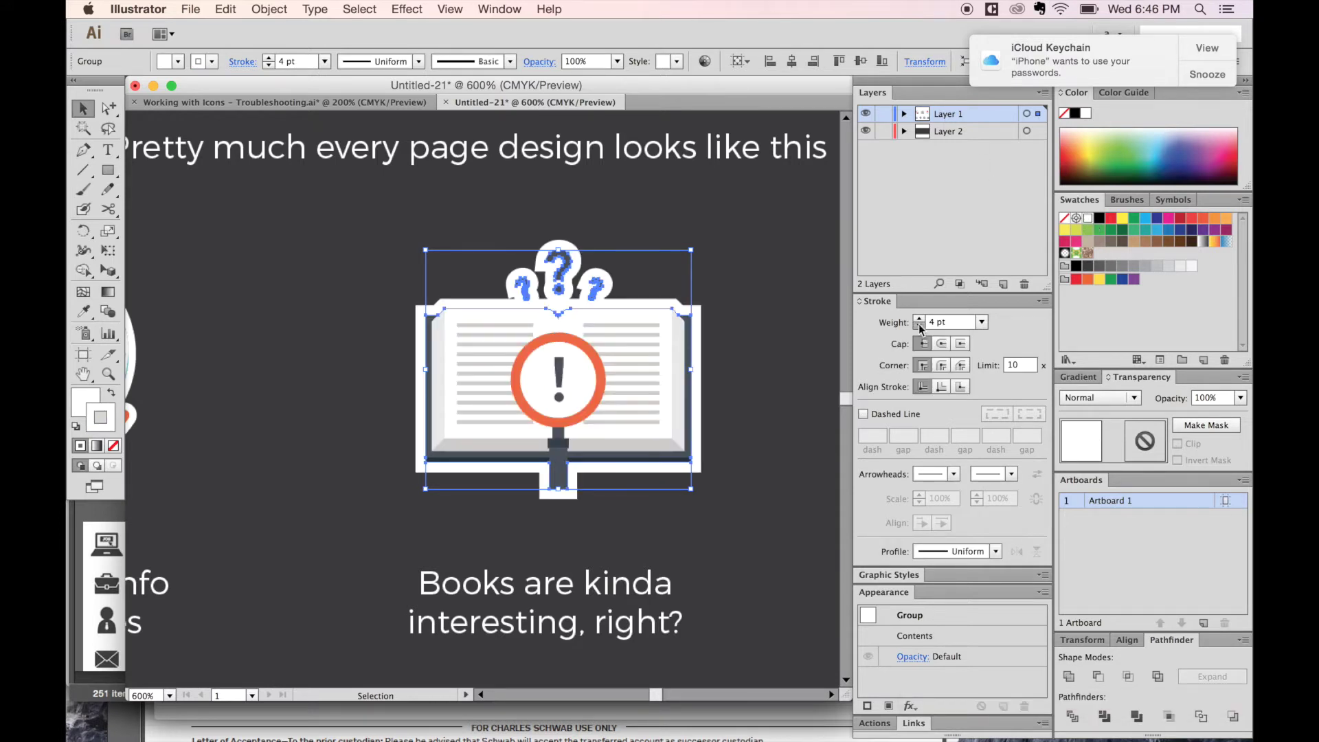
click(951, 324)
click(941, 344)
click(942, 365)
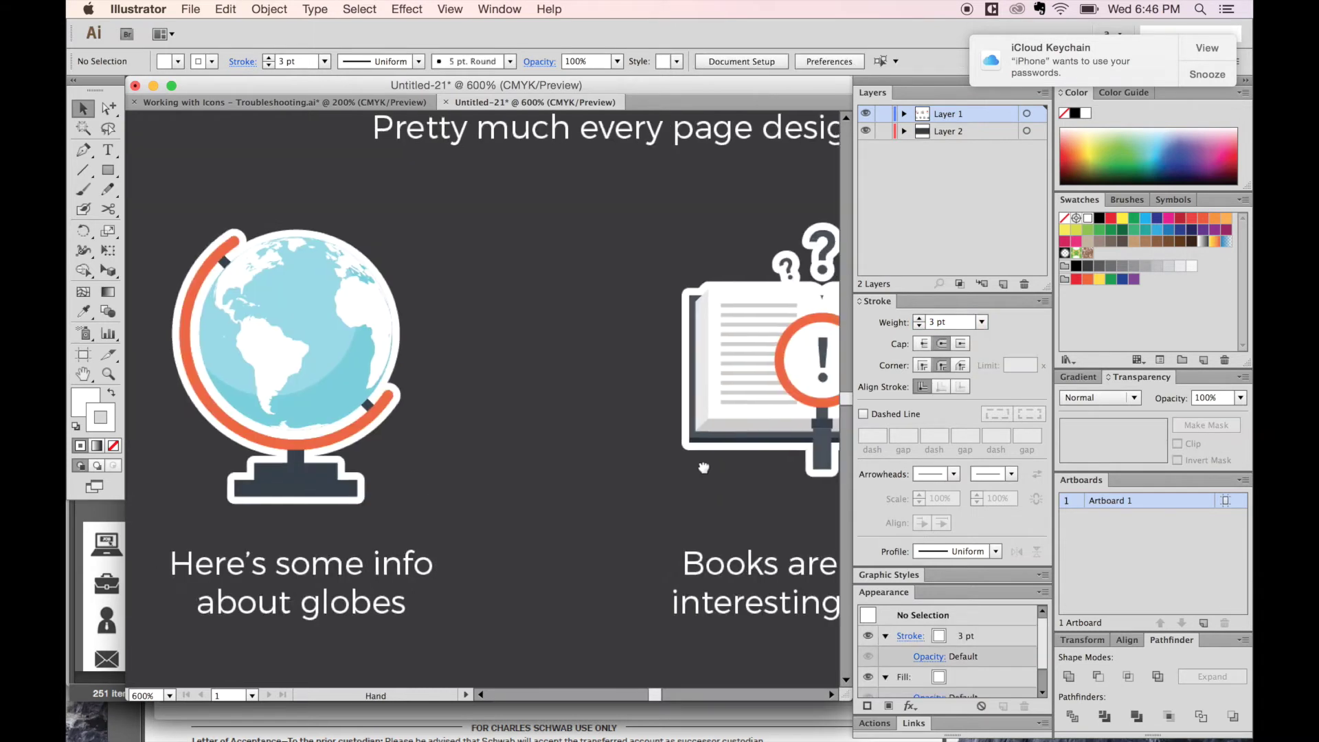
Copy the brain-in-a-box icon and paste the copy directly behind the original
drag(709, 465, 442, 436)
drag(815, 467, 269, 470)
click(555, 393)
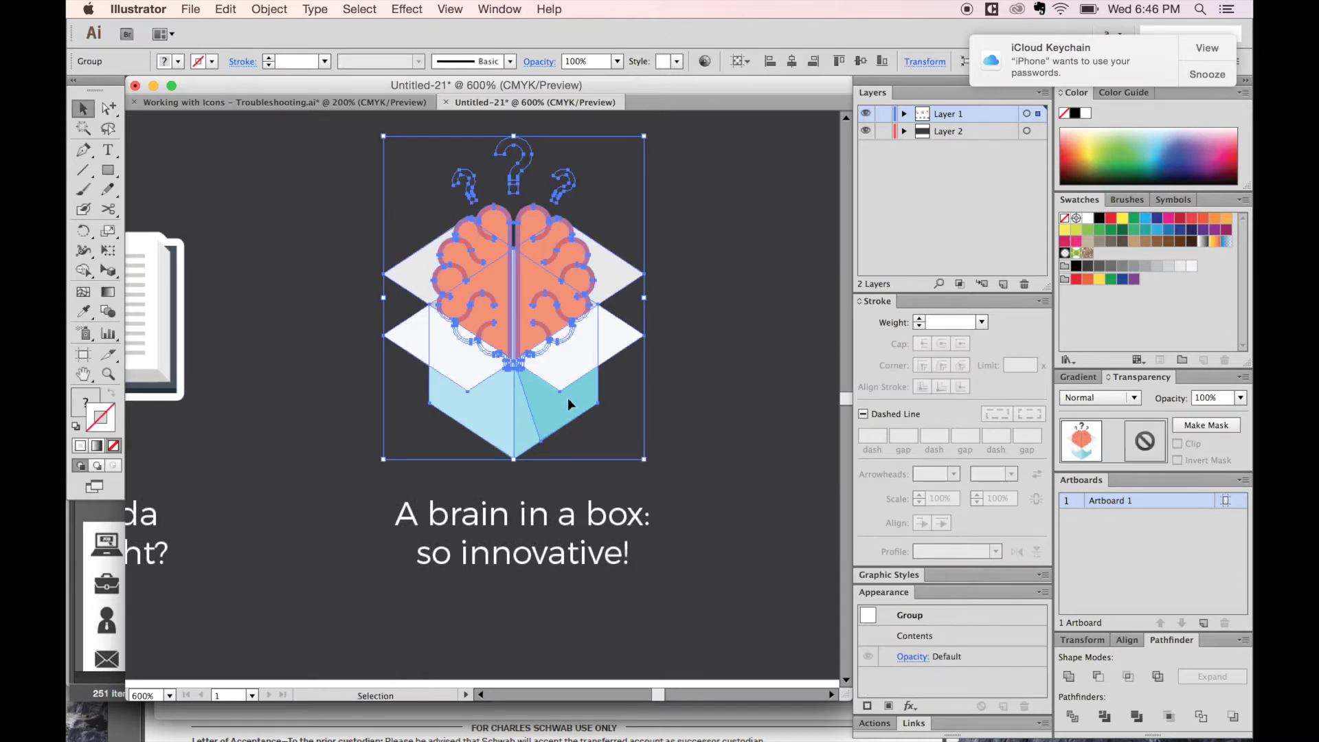
key(super+c)
key(super+b)
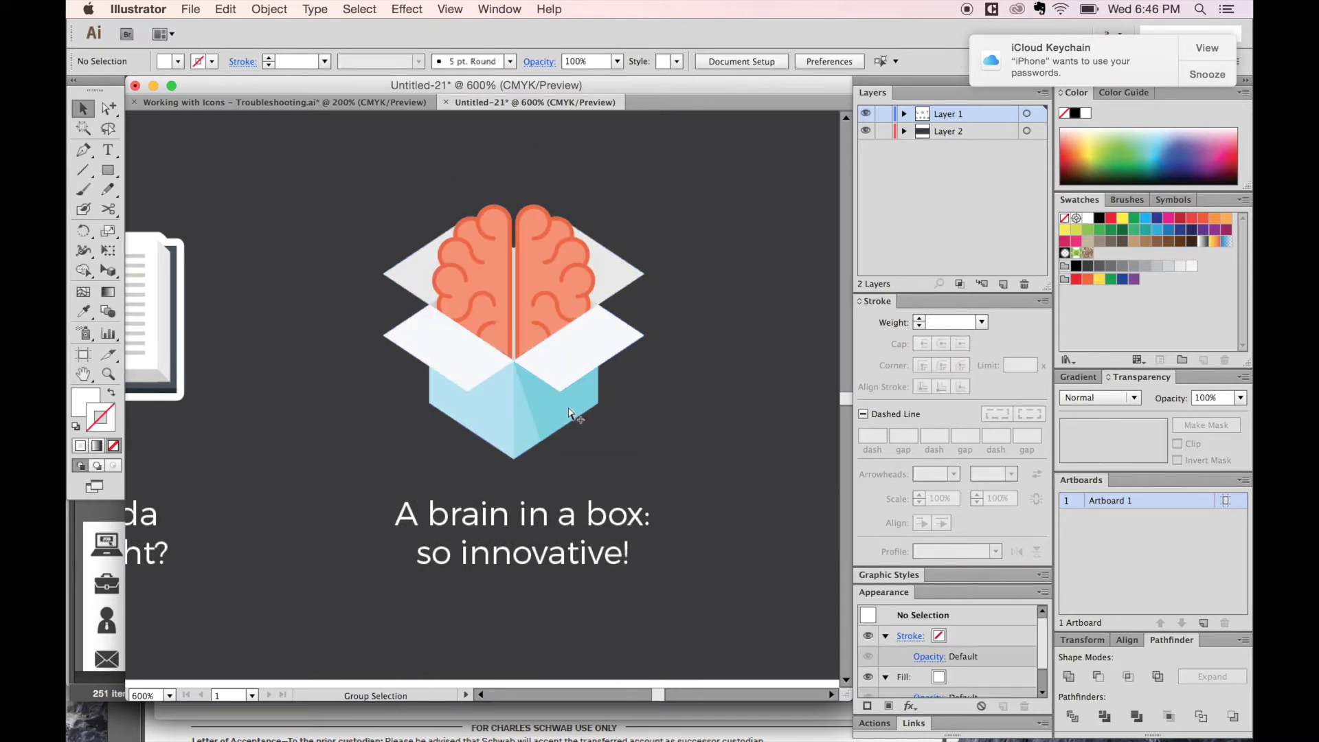
Unite the back copy of the brain-in-a-box icon into a silhouette with a white fill and white stroke
click(600, 393)
click(1068, 676)
click(1087, 218)
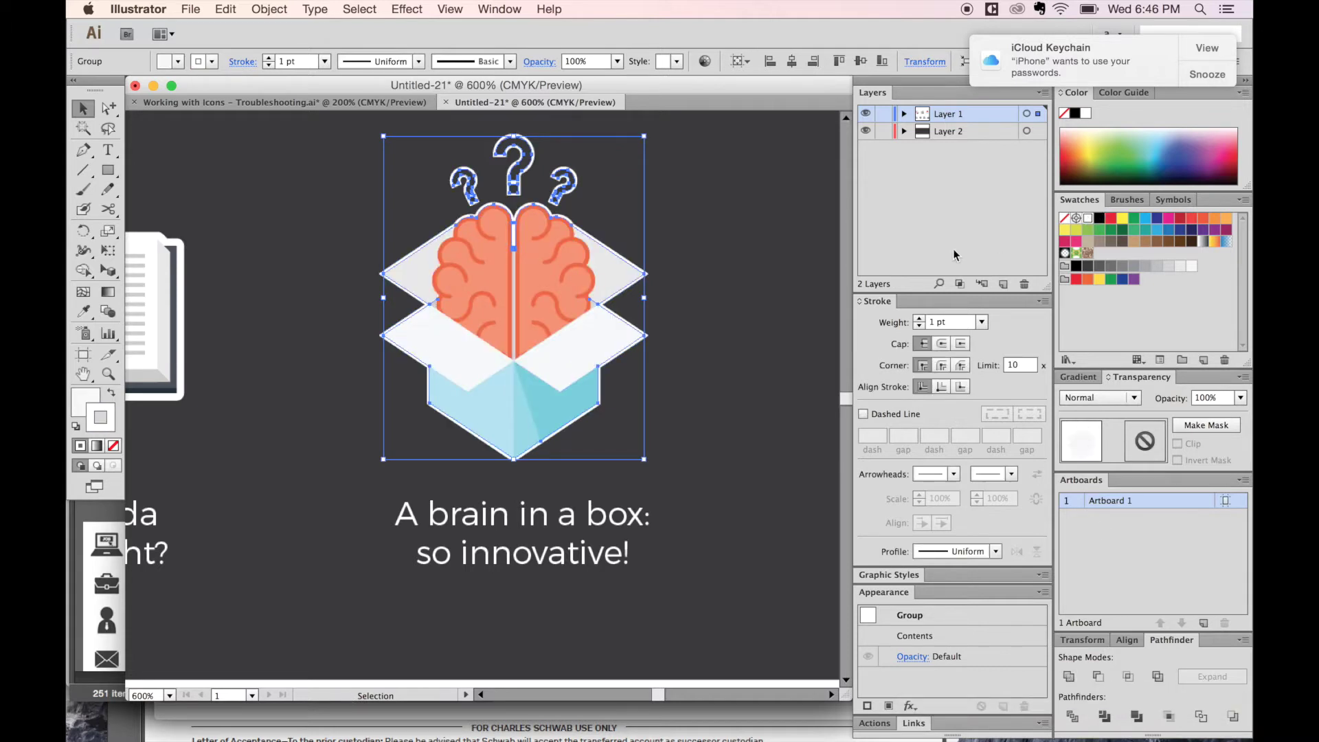
Set the brain-in-a-box silhouette's stroke to 3 pt with round caps and round corners
click(920, 319)
click(919, 319)
click(920, 319)
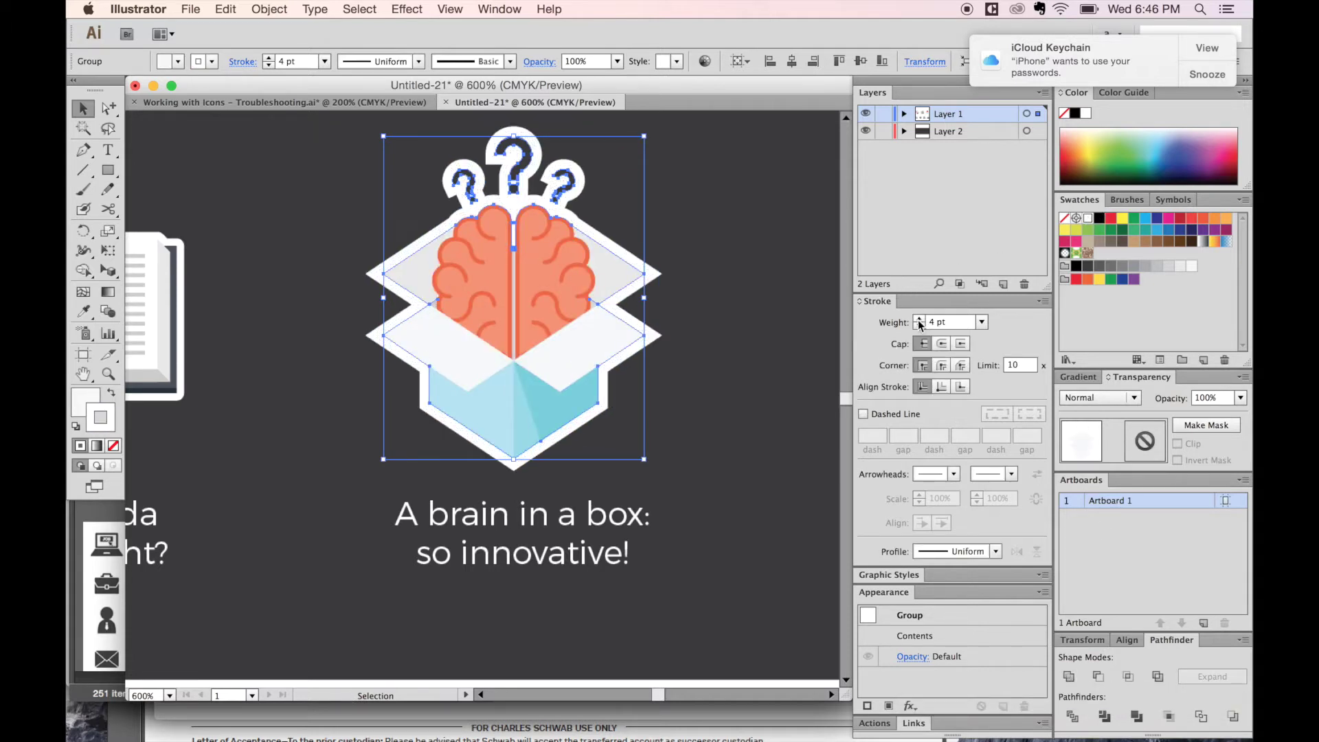
click(942, 344)
click(942, 364)
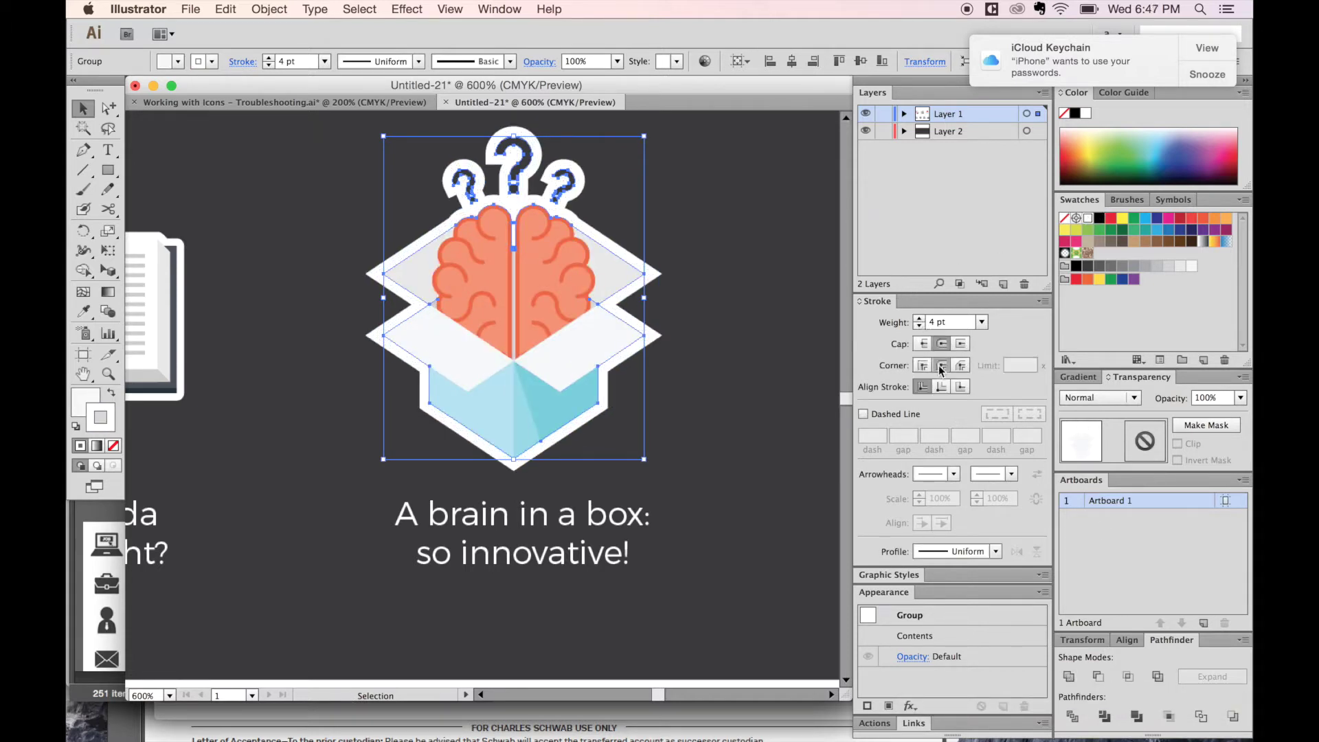
click(919, 325)
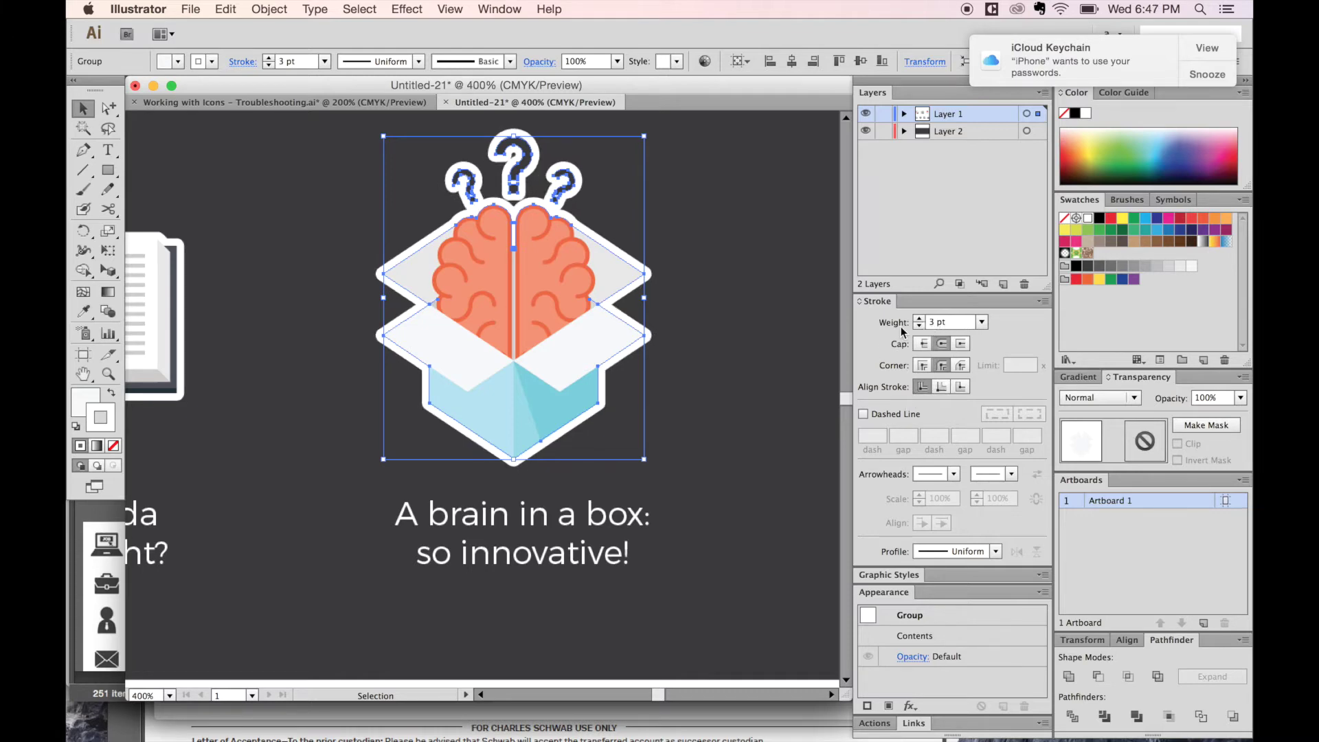
Review the three white-outlined icons together in the full webpage layout
key(super+minus)
key(super+minus)
key(super+minus)
key(super+shift+a)
key(space)
drag(550, 353, 654, 364)
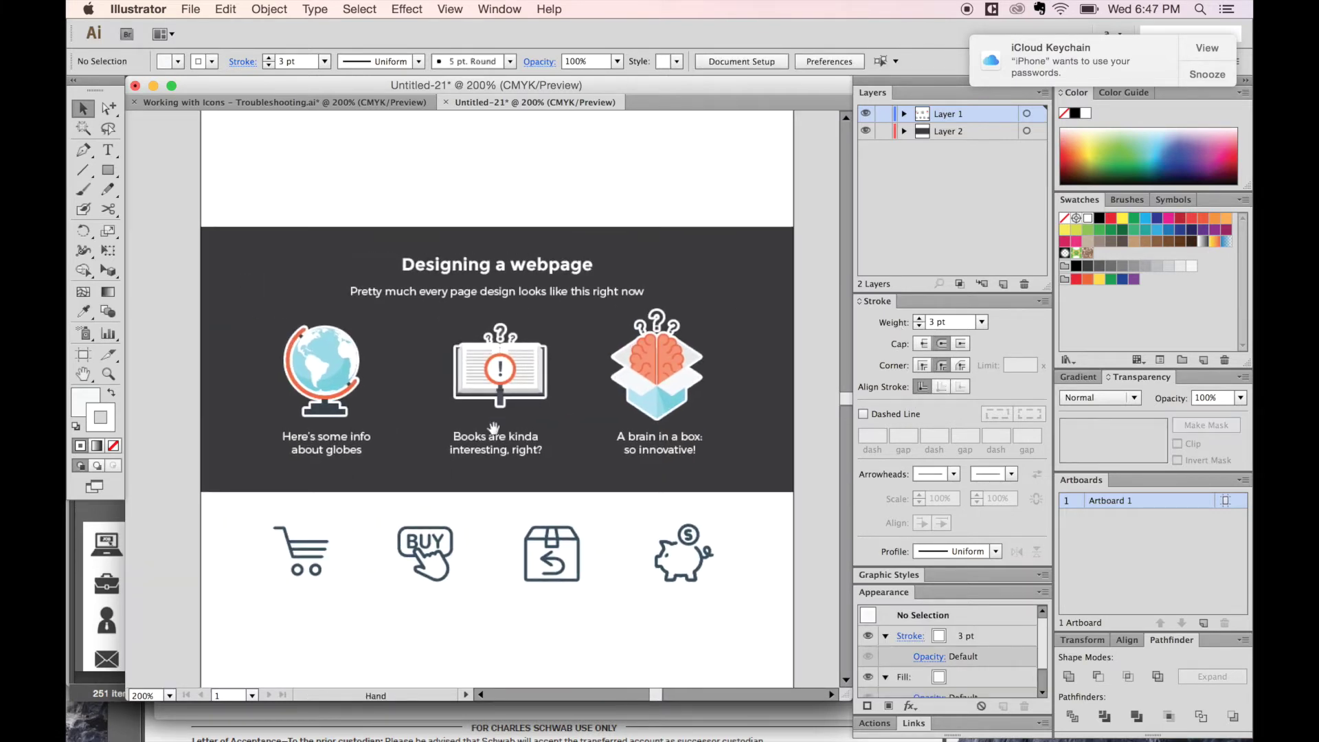
click(547, 368)
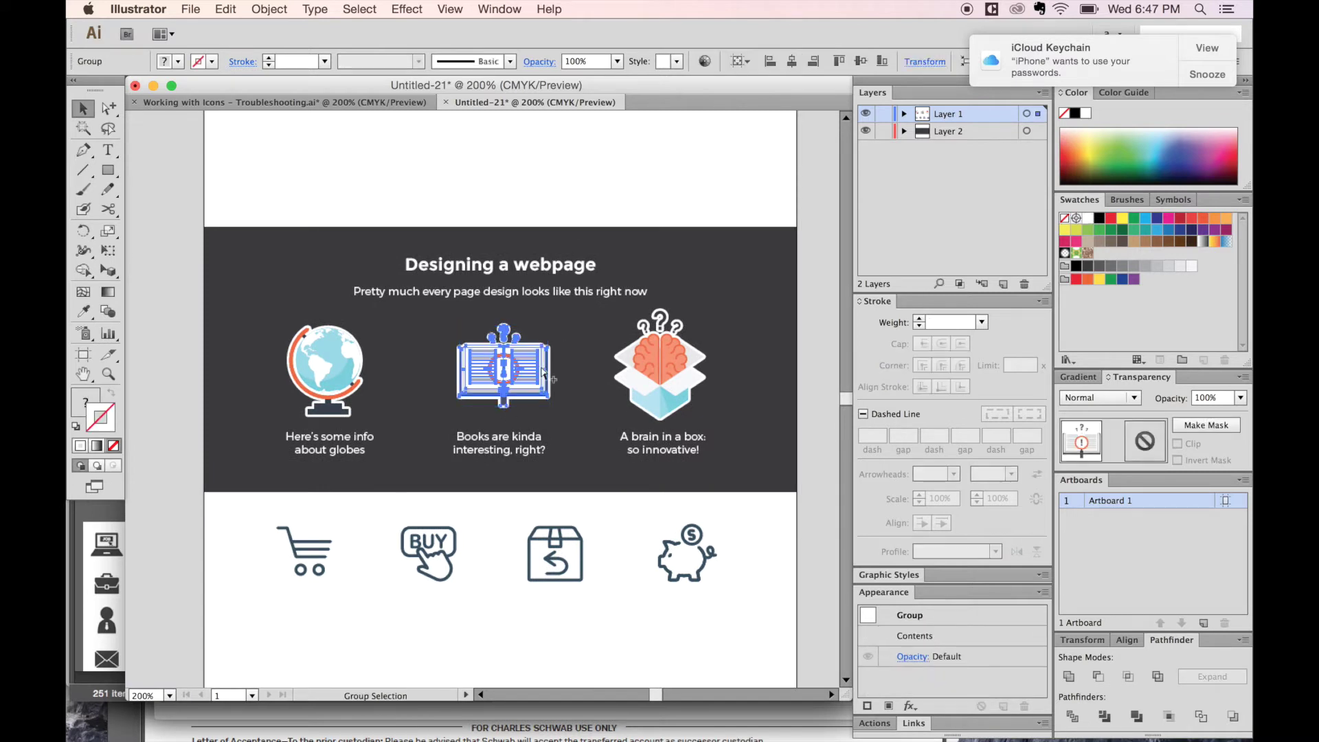
key(super+shift+a)
Select the globe icon together with its white silhouette in outline view and group them
drag(342, 374, 277, 292)
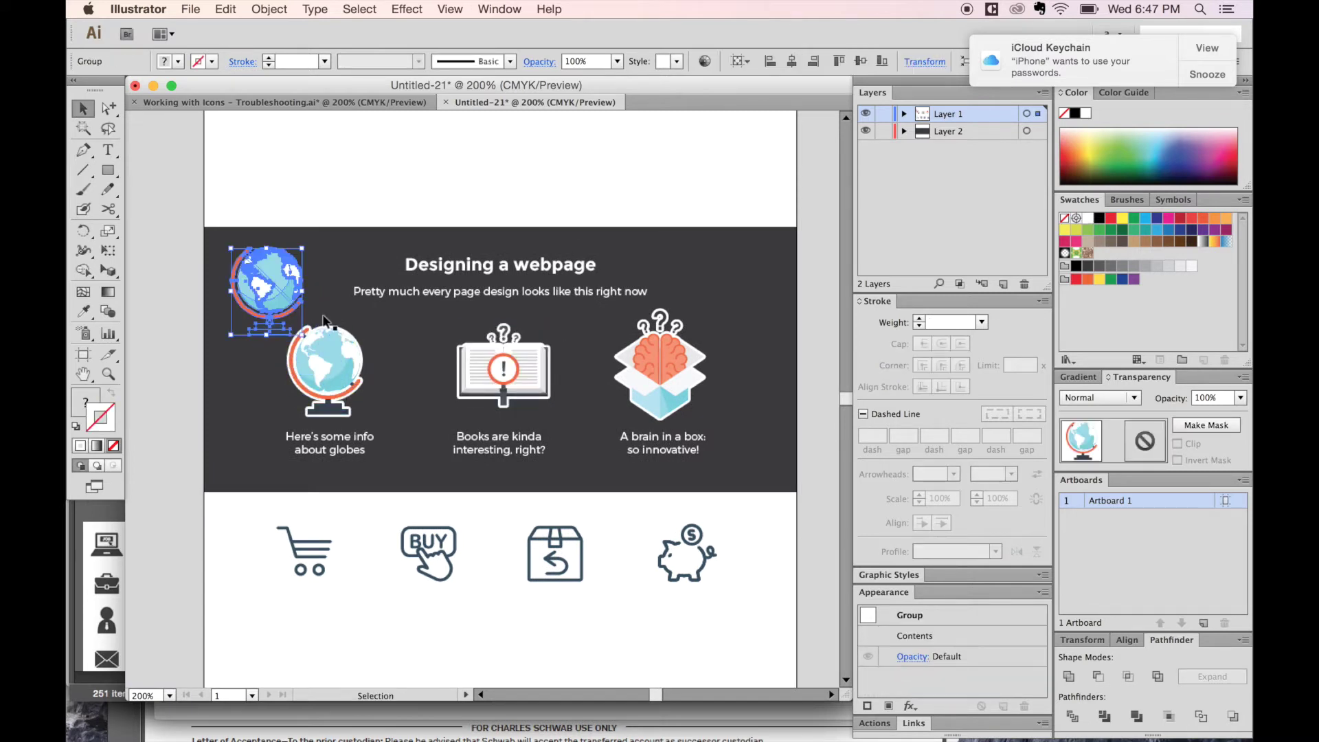
key(super+z)
key(super+y)
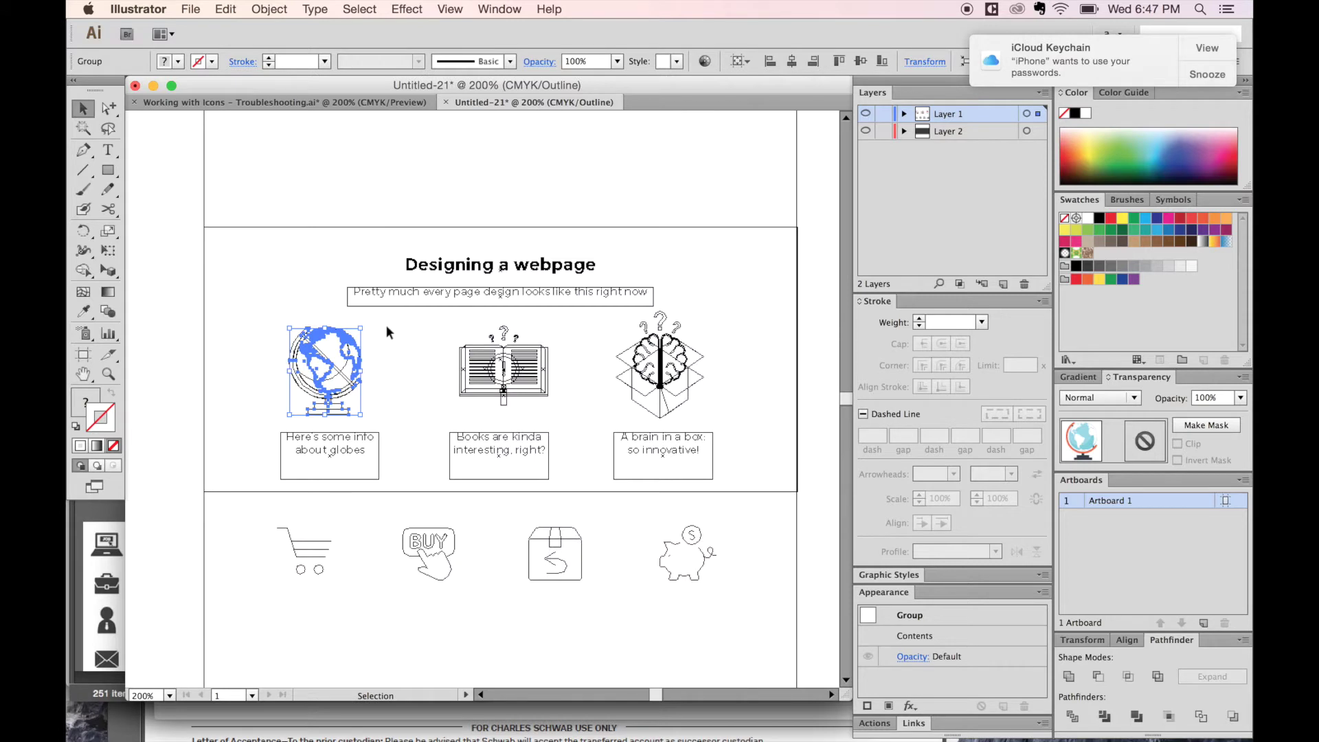
shift+click(281, 431)
key(super+y)
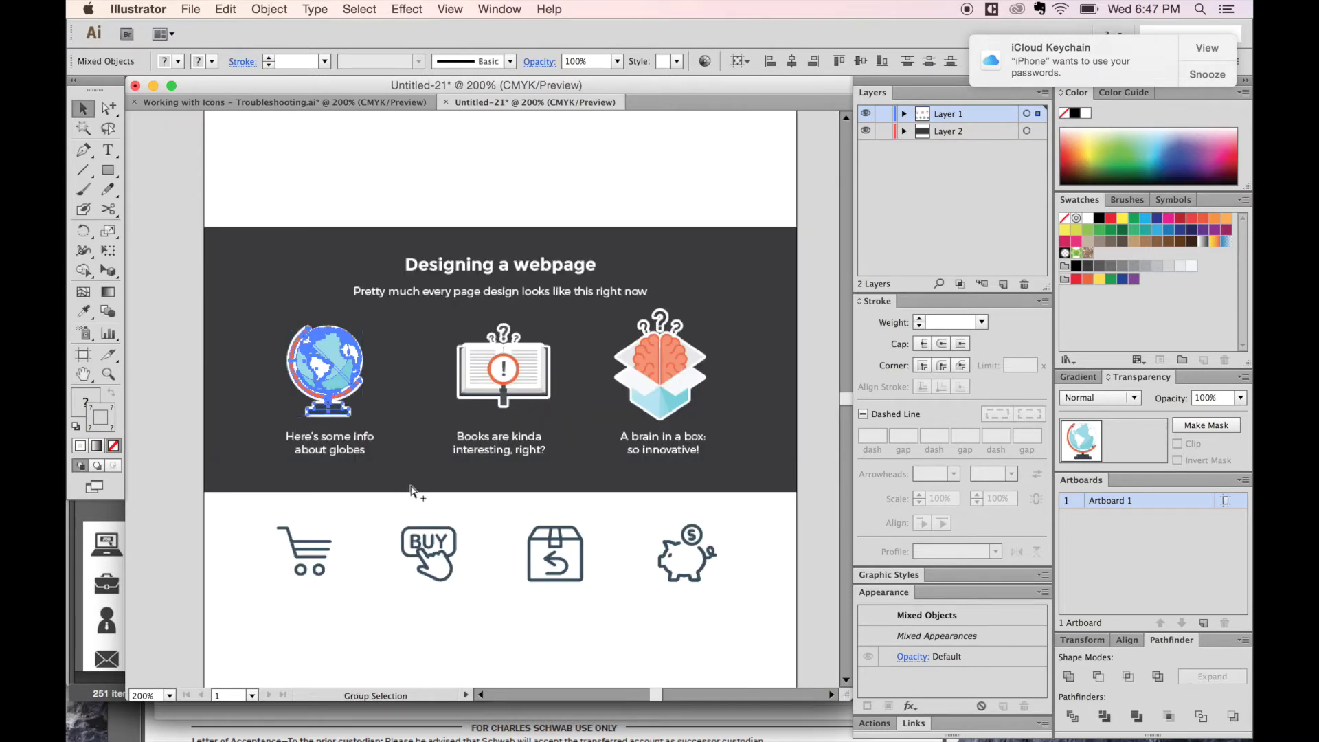
key(super+g)
Lock the dark background rectangle in place, and select the book and brain icons in turn with their white silhouettes
click(783, 308)
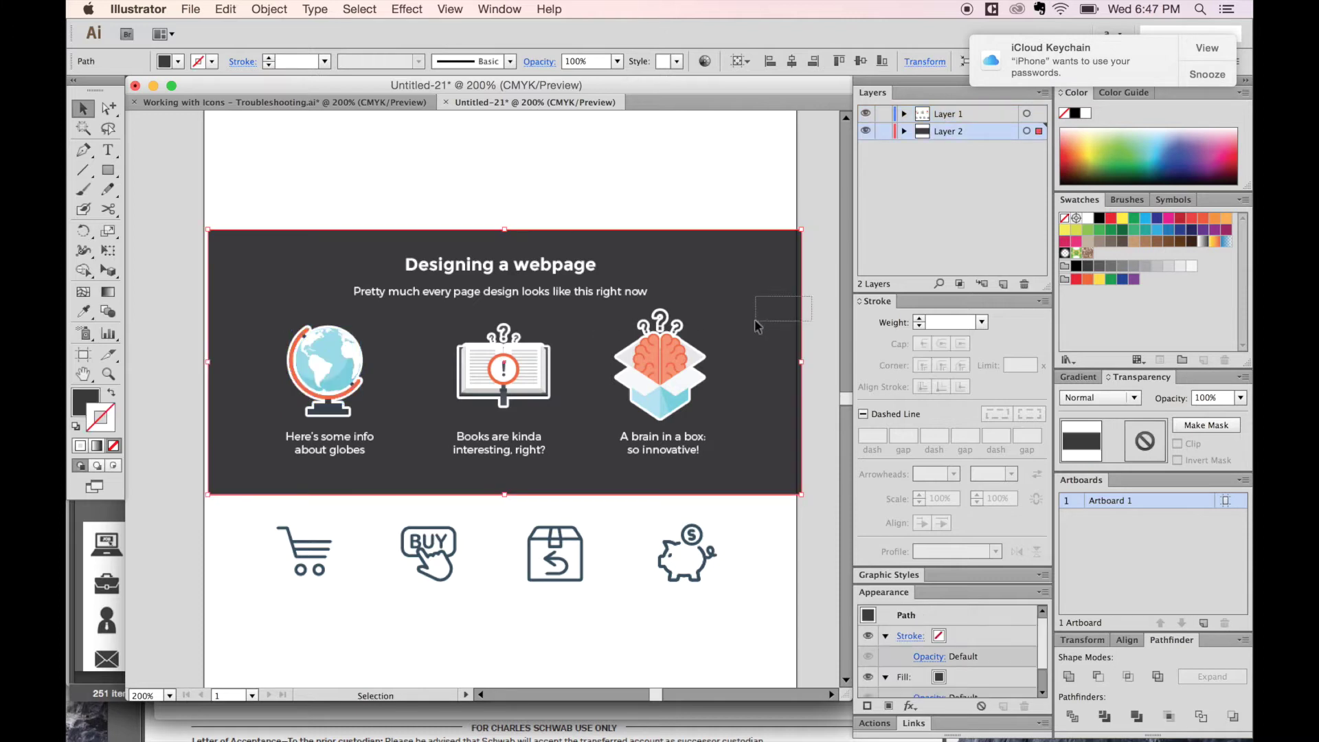
key(super+2)
drag(577, 323, 426, 416)
drag(721, 333, 573, 438)
click(538, 515)
Select all the question marks above the book with their silhouettes and give them a white fill with no stroke
key(space)
drag(448, 524, 463, 501)
key(super+space)
drag(802, 212, 254, 548)
mouse_move(430, 496)
mouse_down()
mouse_move(438, 511)
mouse_move(437, 495)
mouse_up()
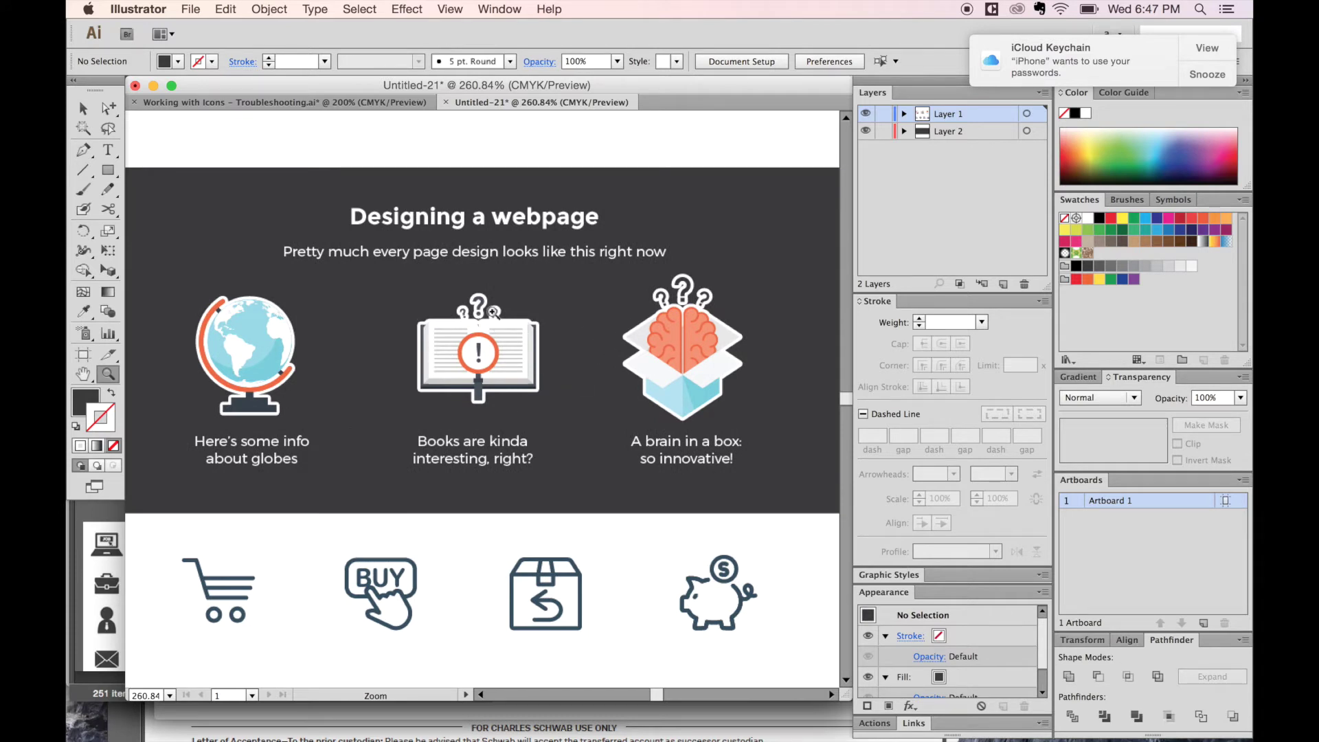
drag(557, 275, 407, 435)
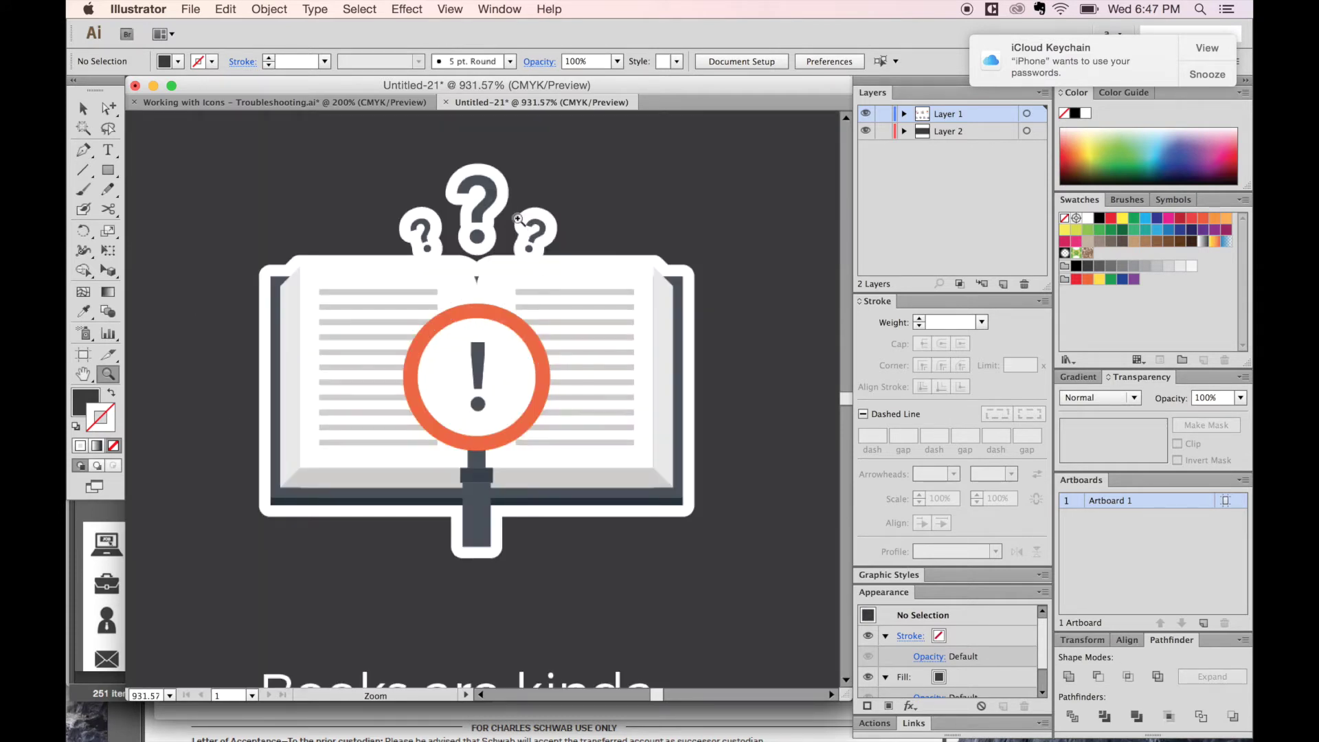
key(super+y)
key(a)
drag(571, 198, 417, 255)
key(super+y)
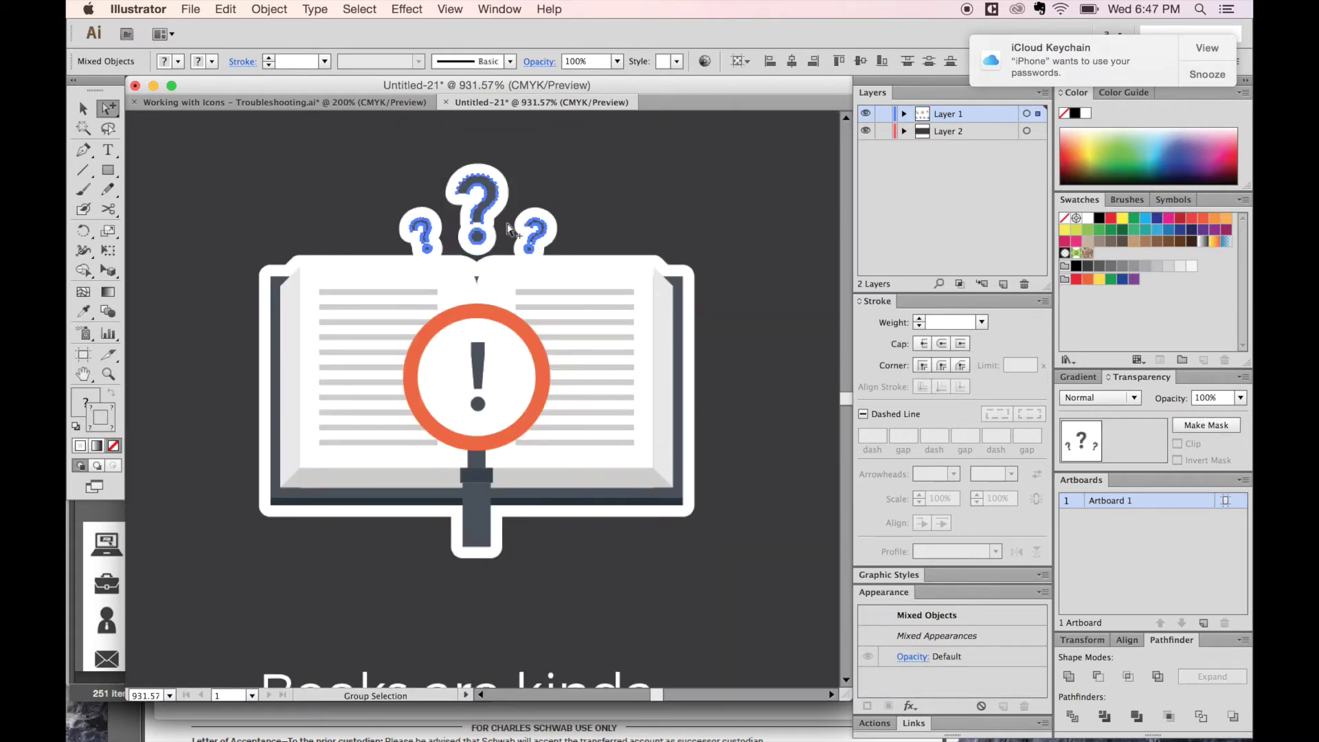
key(d)
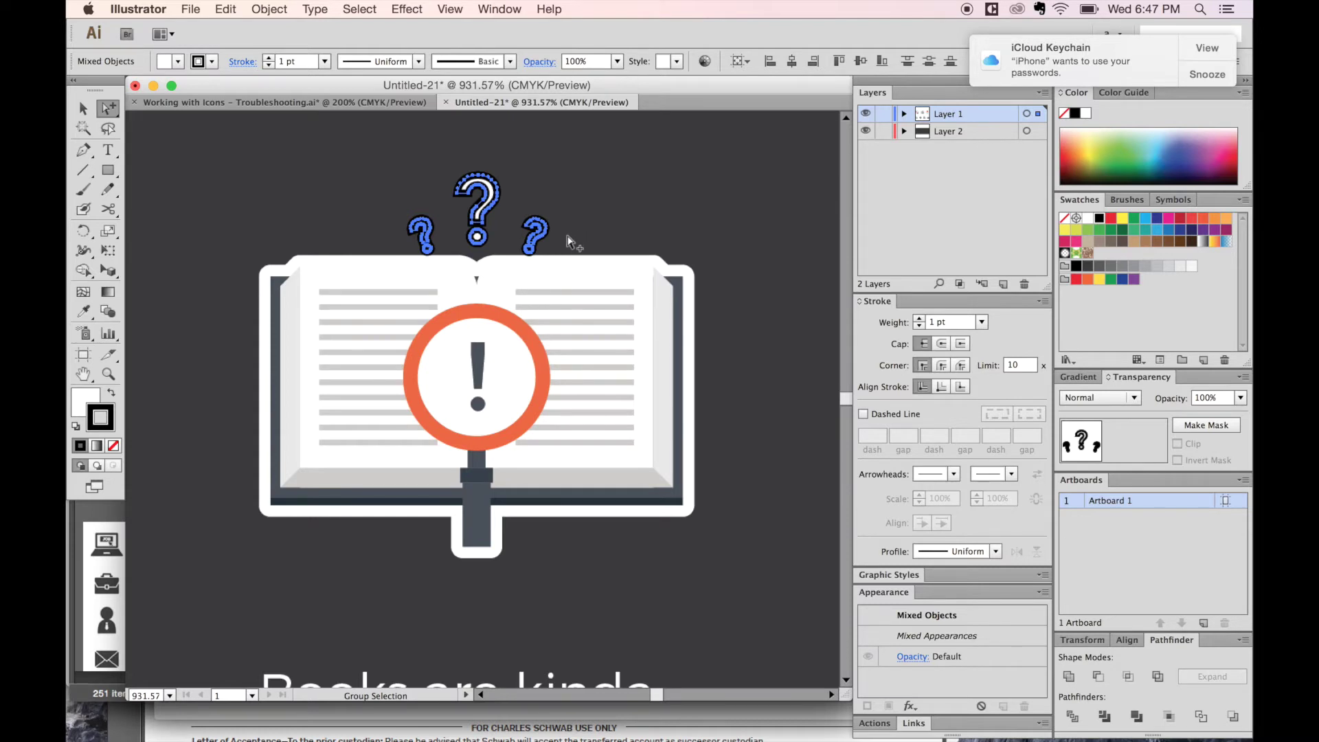
key(slash)
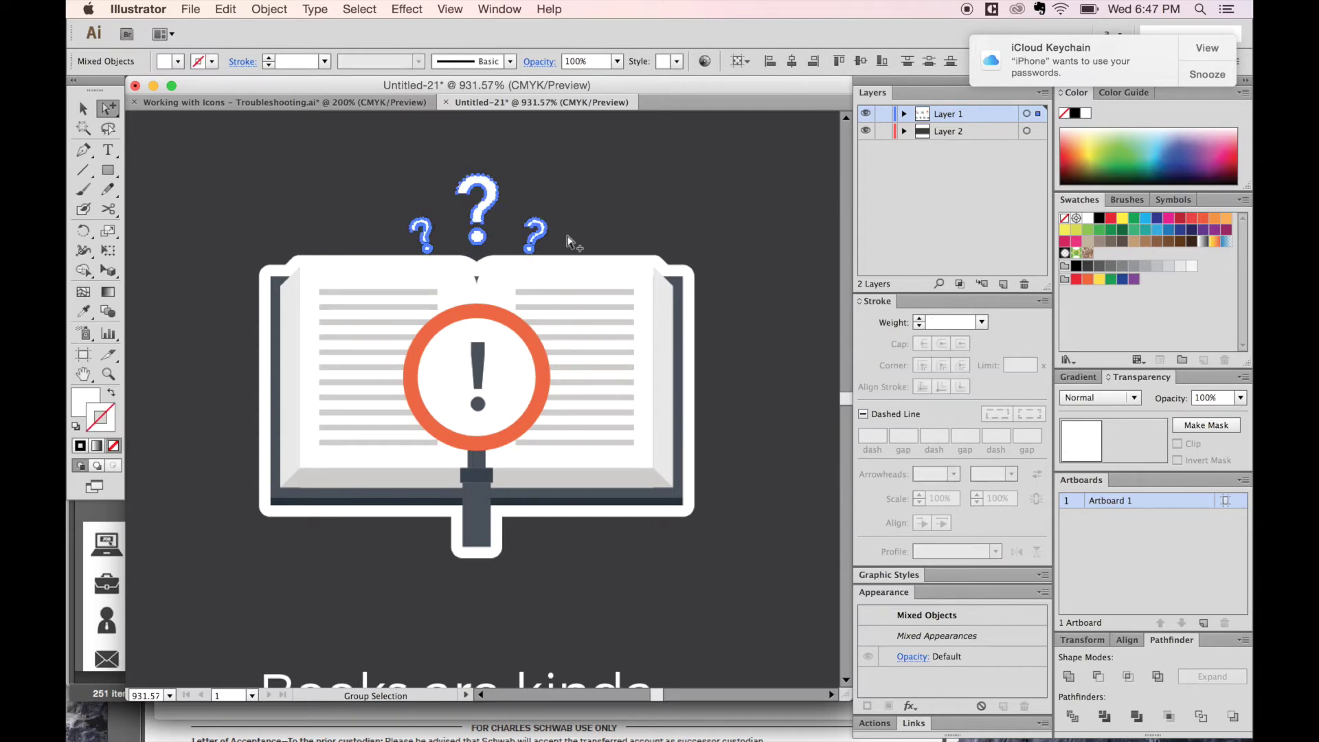
Nudge the white question marks slightly higher above the book and deselect them
key(shift+Up)
key(shift+Down)
key(Up)
key(Up)
key(shift+super+a)
key(space)
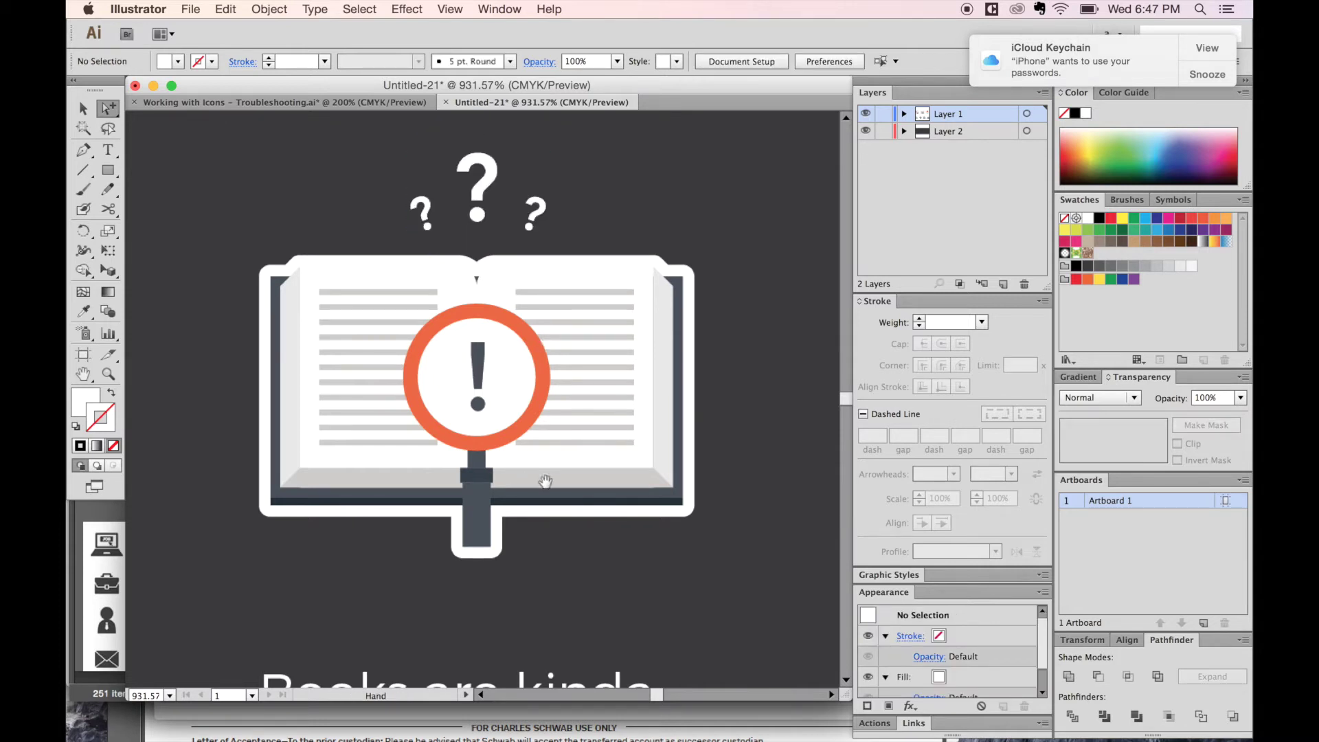
drag(545, 481, 525, 474)
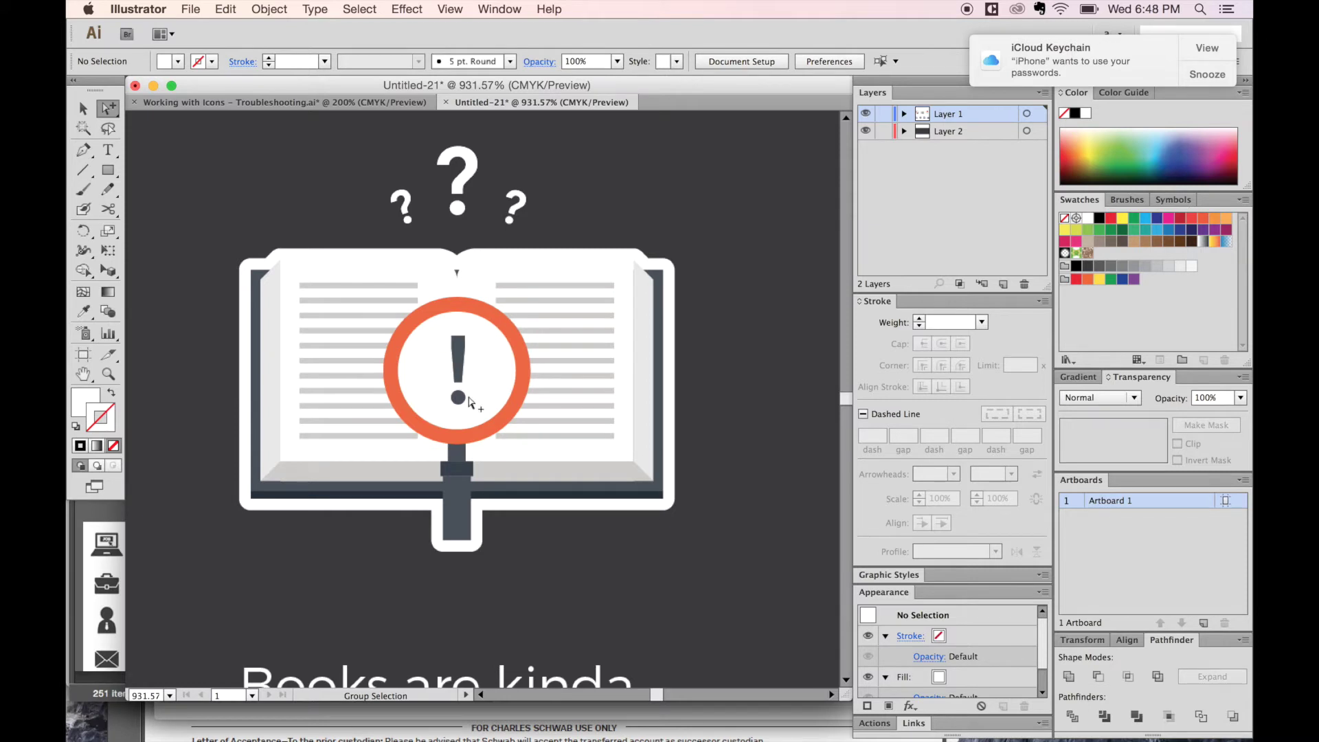
Shorten the magnifying glass handle and its white silhouette below the book by moving their bottom anchor points up
key(super+y)
key(a)
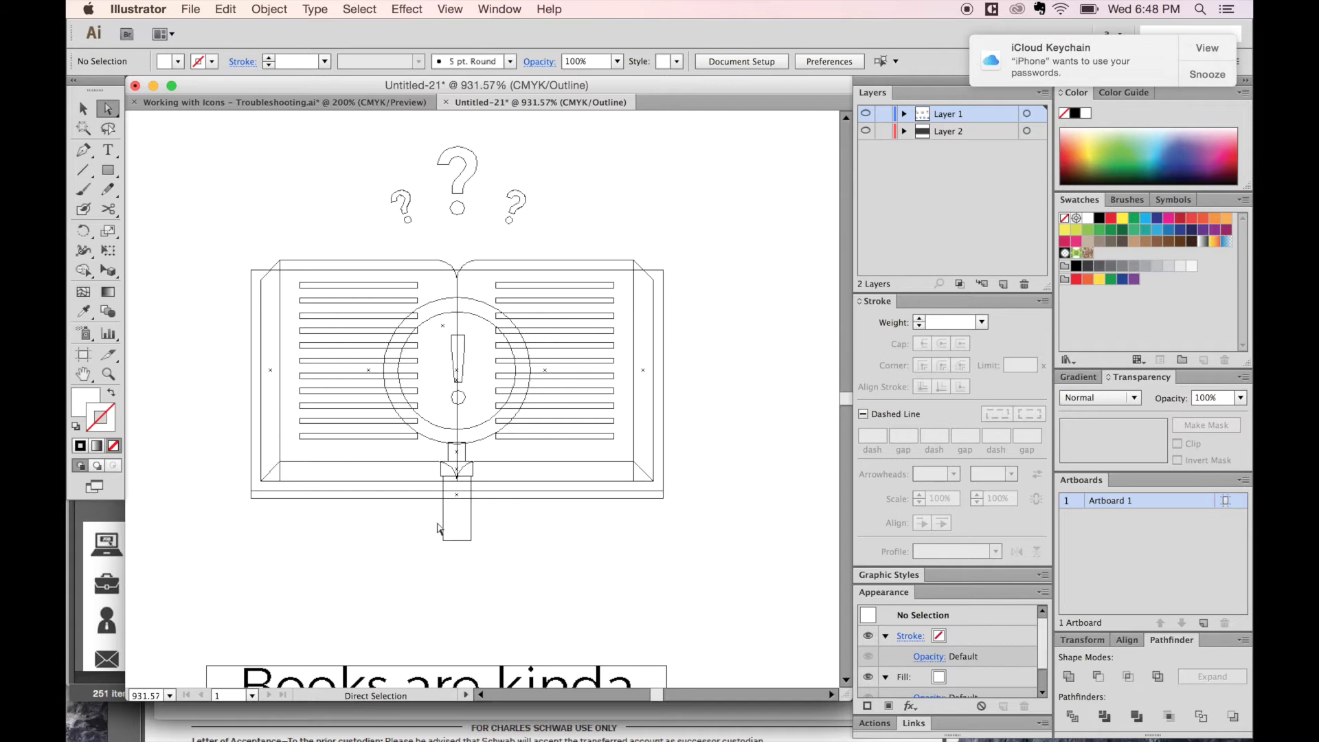
drag(421, 539, 512, 583)
key(Up)
key(super+y)
key(Down)
key(Up)
key(Down)
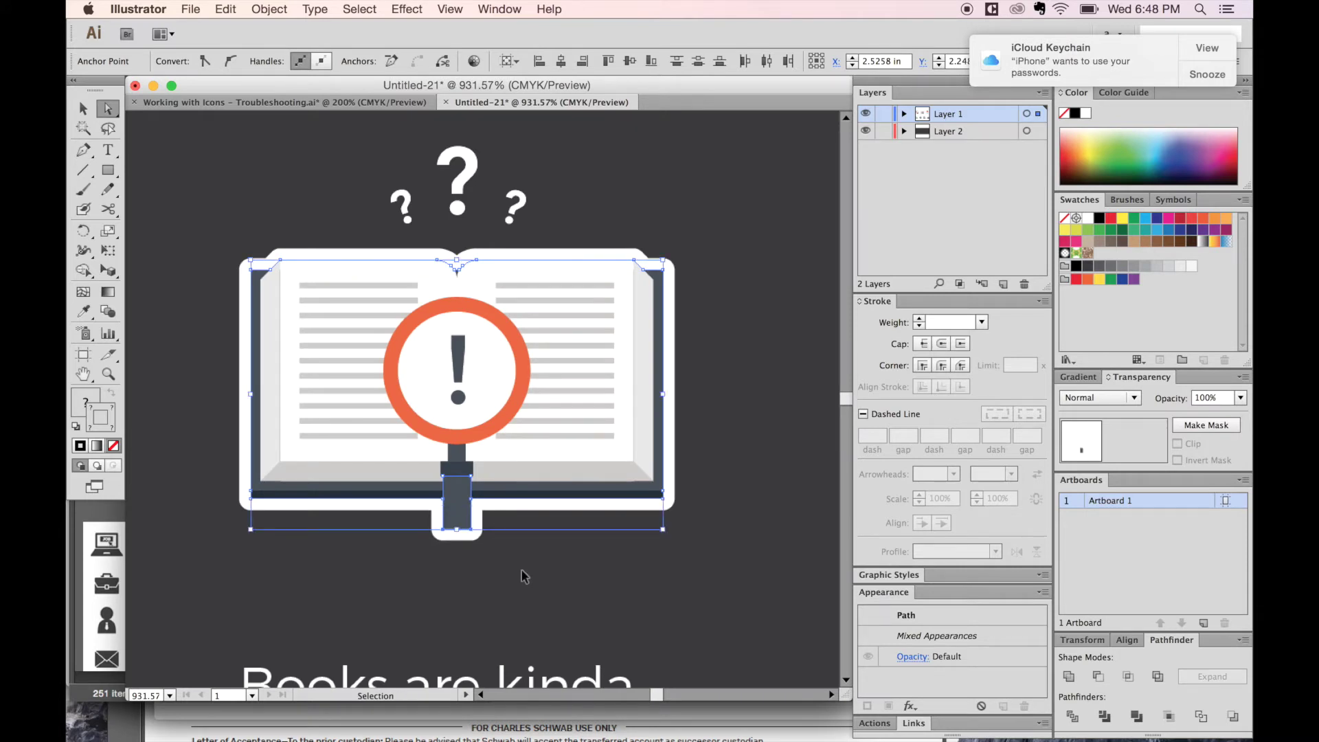
key(super+y)
key(super+y)
Select all the question marks above the brain and give them a white fill with no stroke
drag(664, 418, 263, 375)
scroll(506, 424, right, 5)
scroll(506, 423, up, 2)
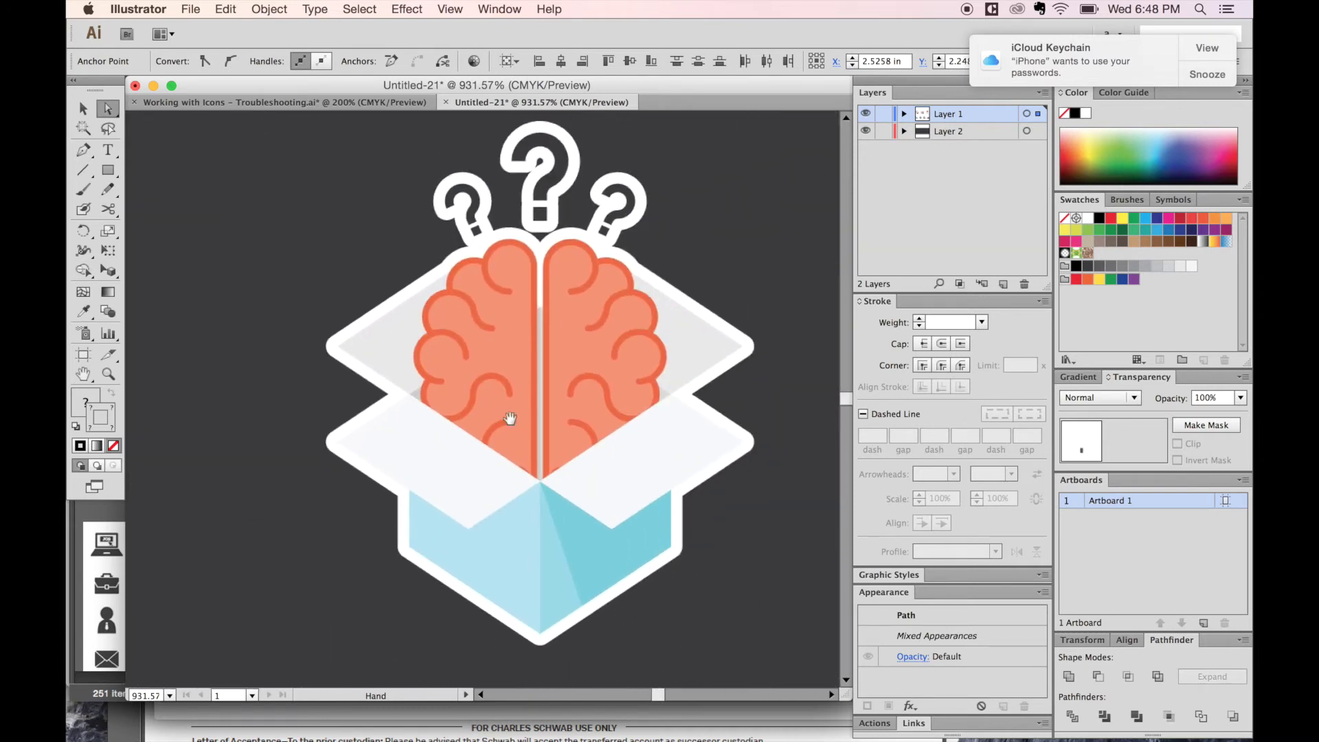
key(super+y)
drag(673, 166, 441, 236)
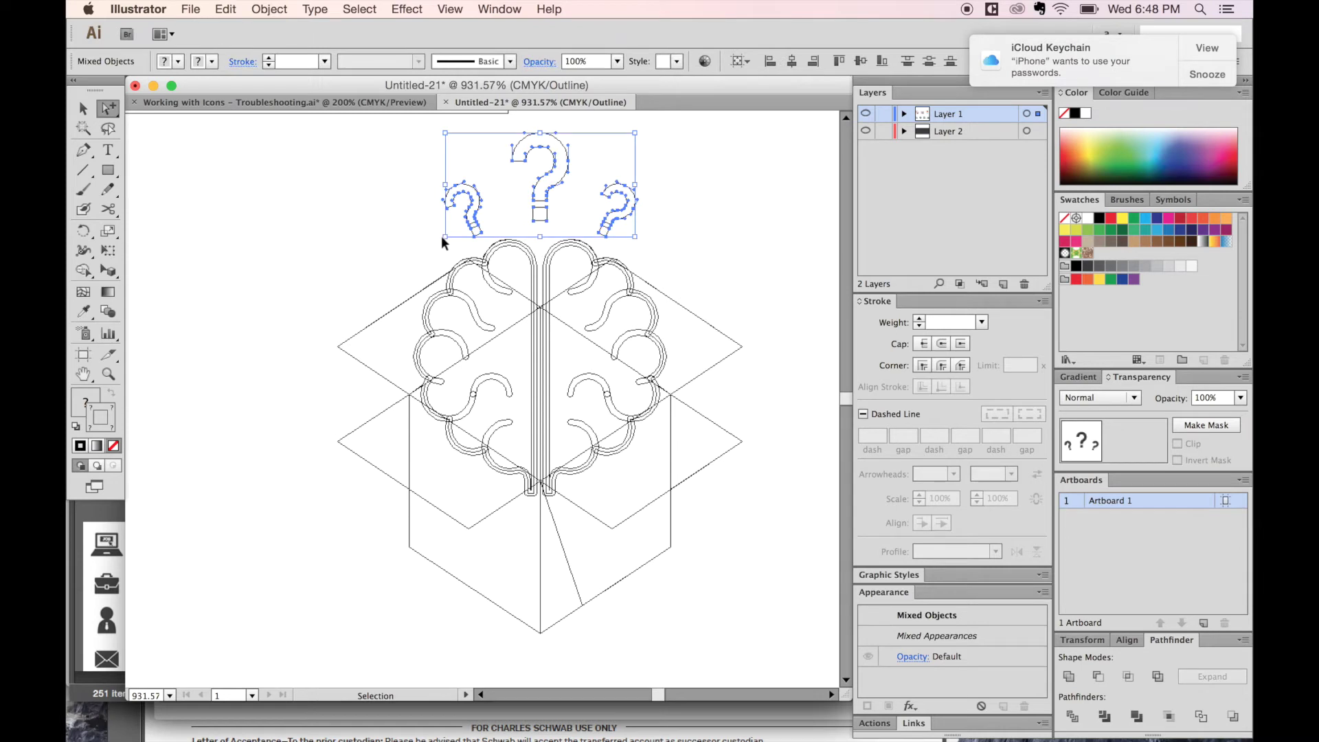
key(super+y)
key(d)
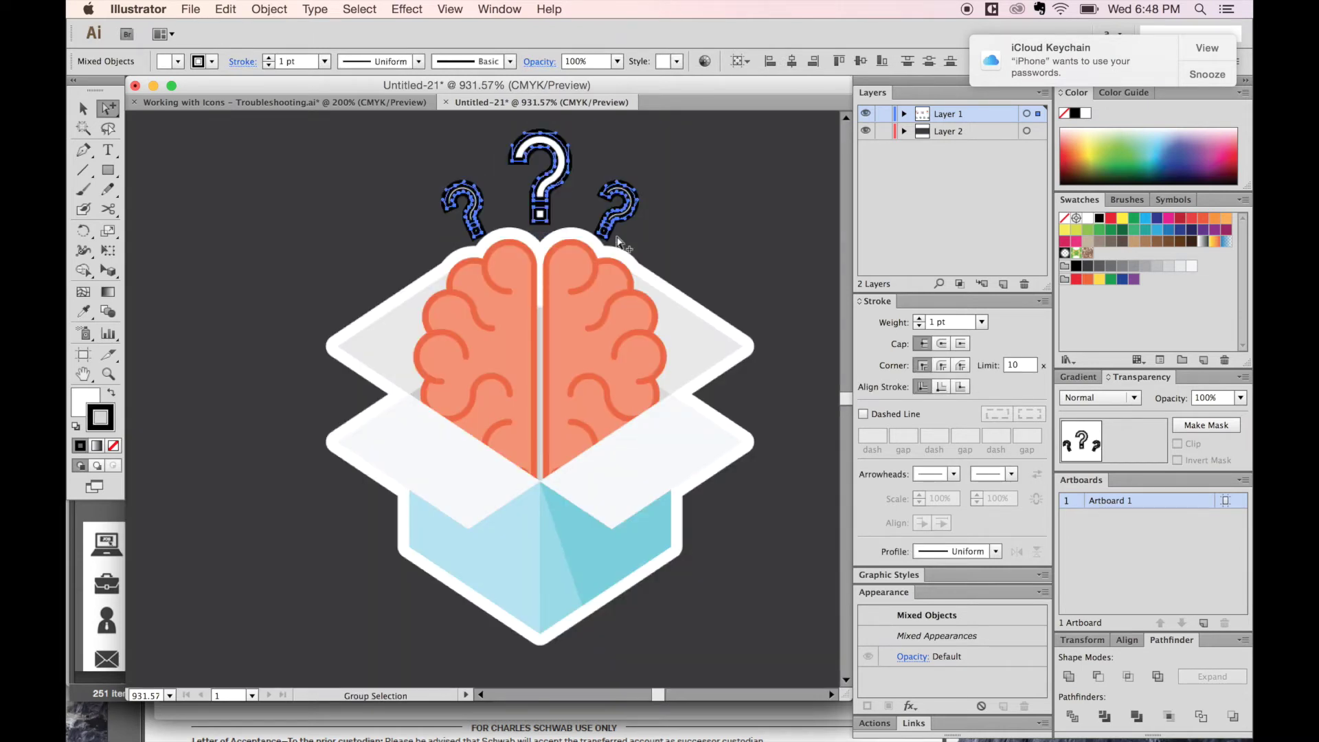
key(slash)
Nudge the white question marks higher above the brain
key(Up)
key(Up)
key(Up)
key(Up)
key(Up)
key(Up)
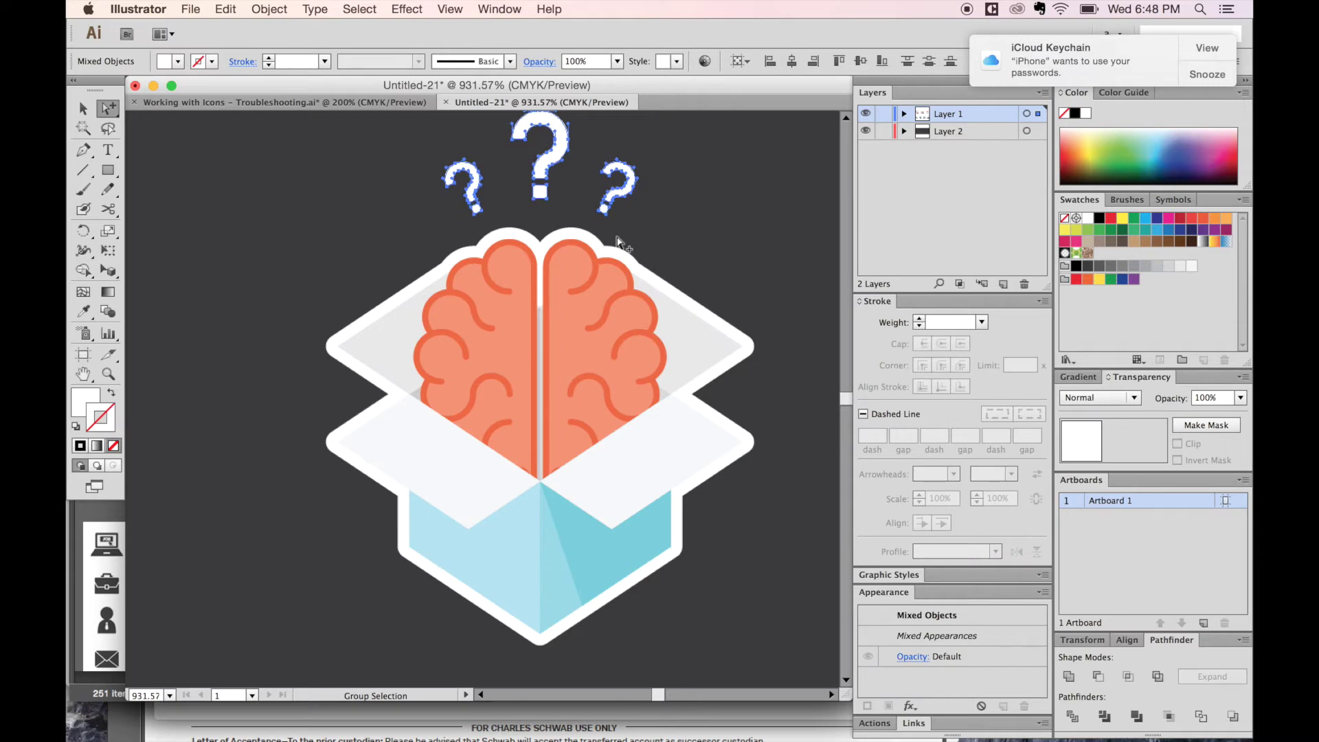
Group the globe, book and brain icons separately, each with its white silhouette and any question marks
key(super+minus)
key(super+minus)
key(super+minus)
key(super+minus)
key(super+minus)
drag(440, 219, 455, 215)
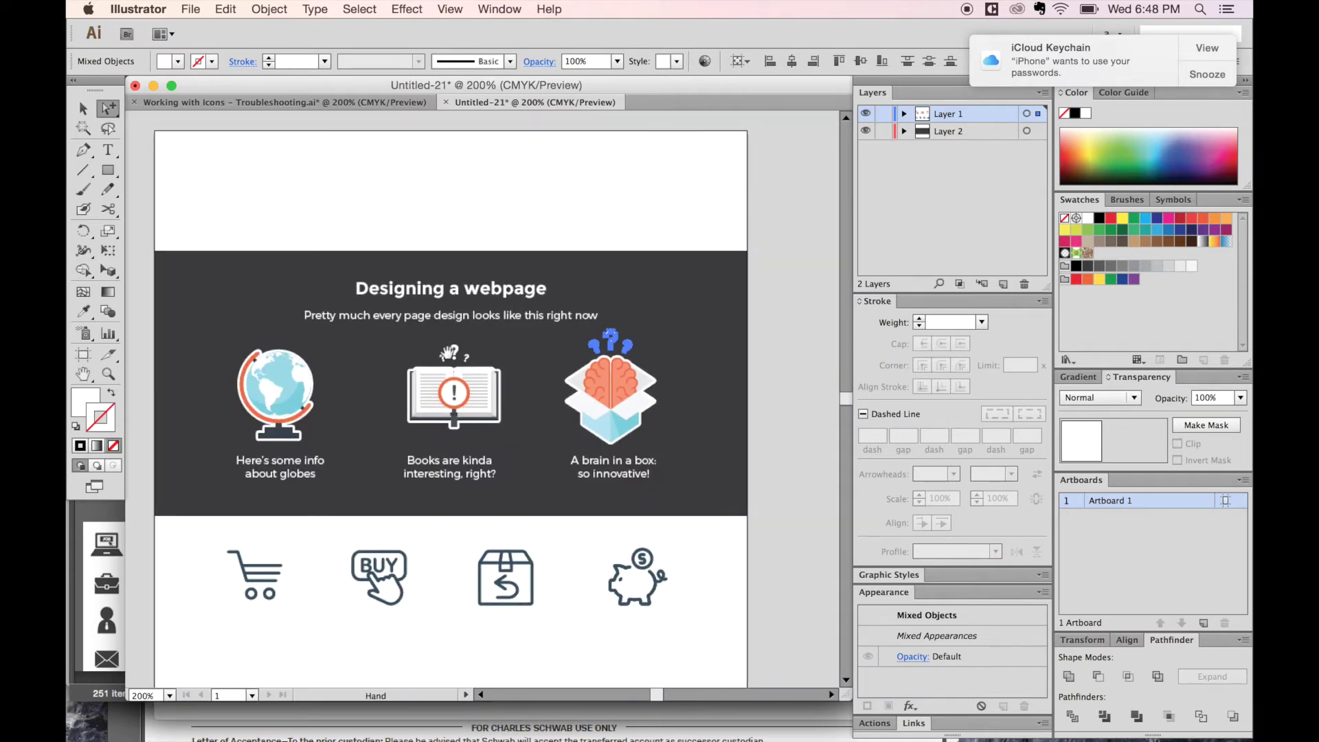
key(super+y)
key(v)
drag(347, 339, 221, 440)
key(super+alt)
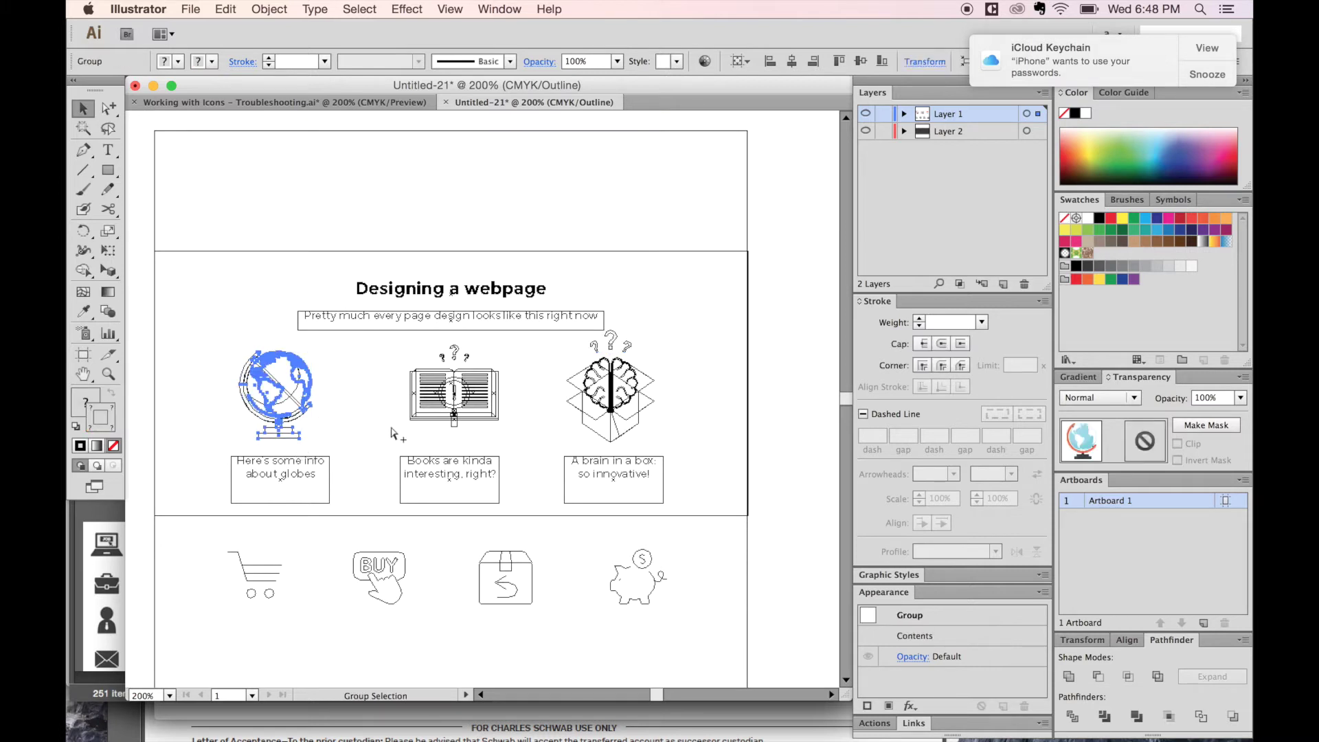
drag(530, 342, 383, 426)
drag(673, 347, 533, 430)
key(super+g)
Scale the globe icon uniformly to 80%, including its strokes and effects
drag(375, 351, 197, 449)
key(super+y)
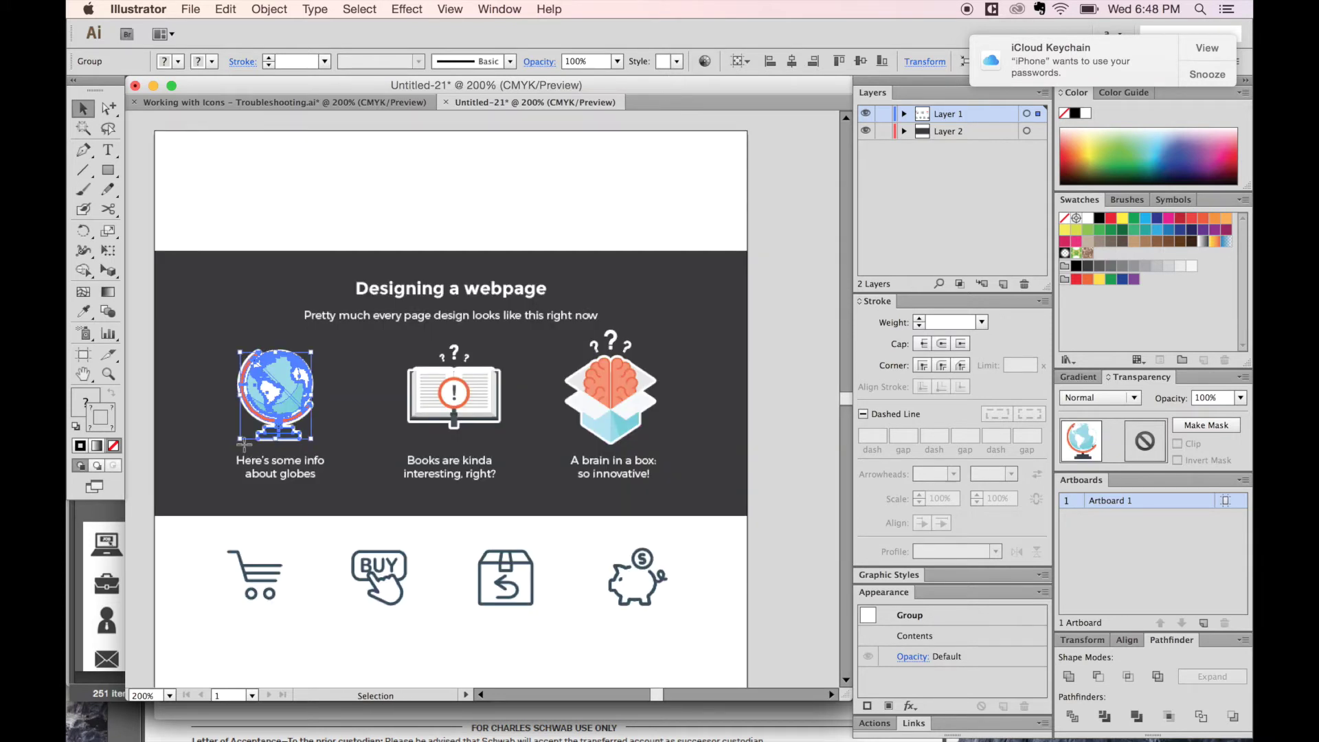
key(s)
key(Return)
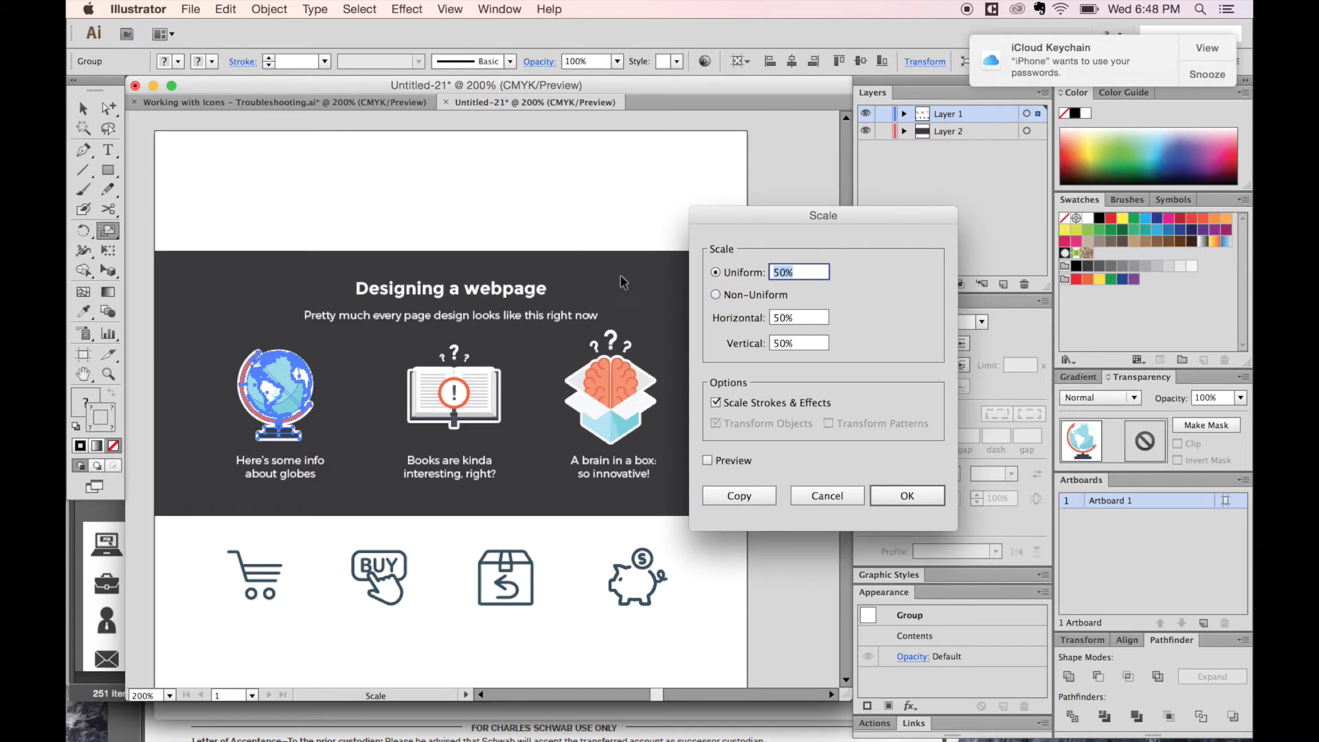
text(80)
key(Return)
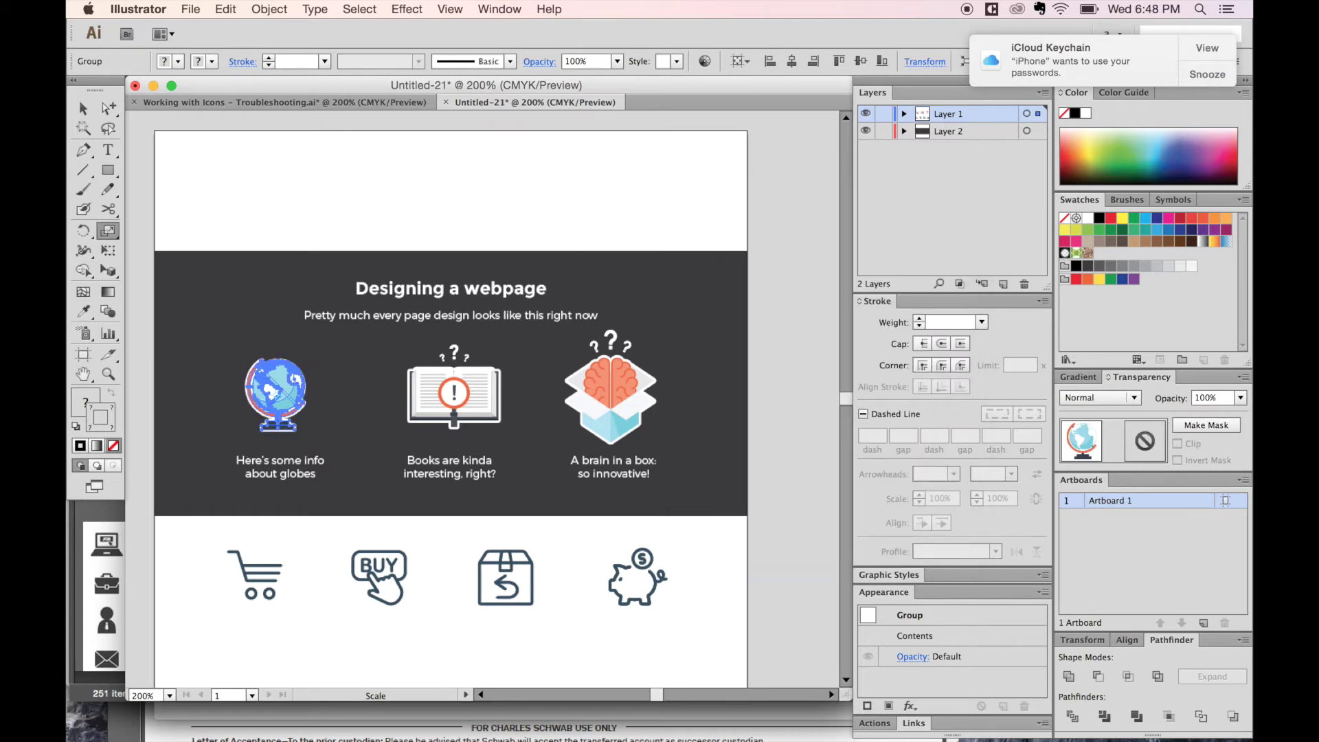
Scale the book icon with its question marks uniformly to 80%
key(v)
click(437, 397)
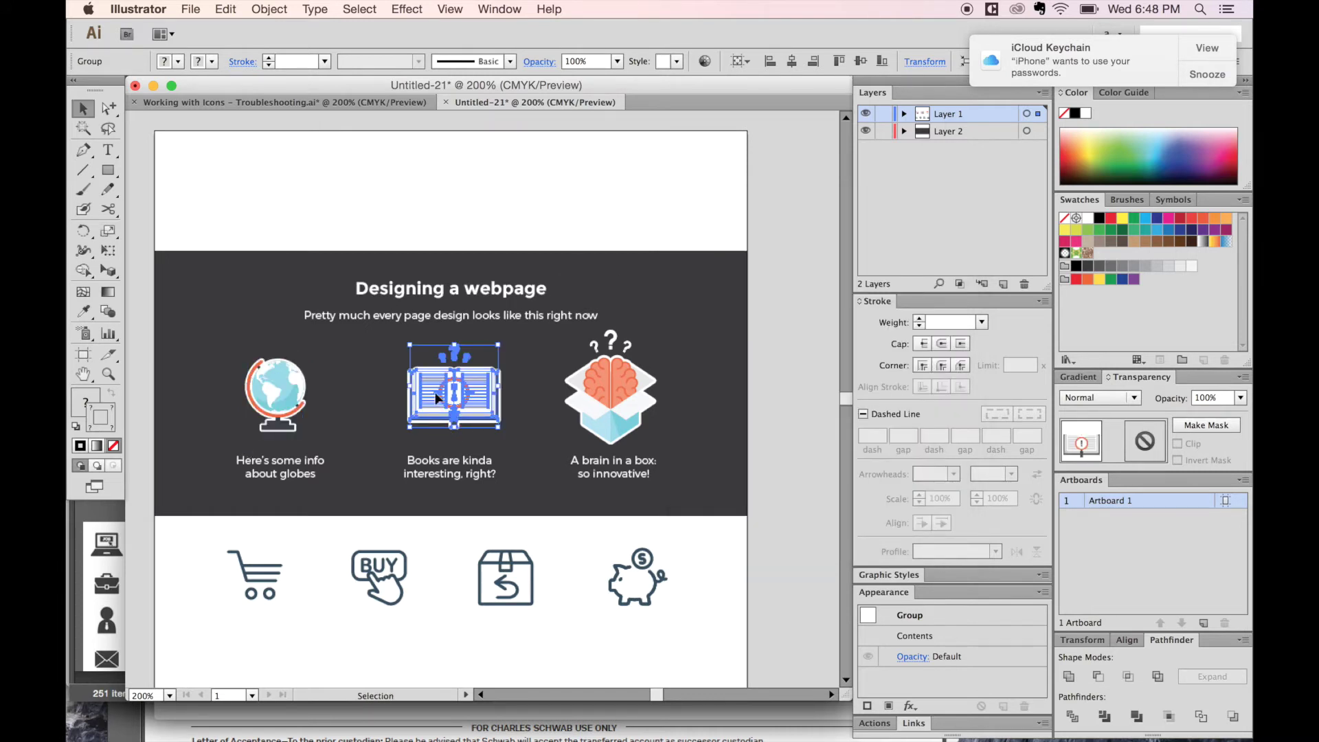
key(s)
key(Return)
key(Return)
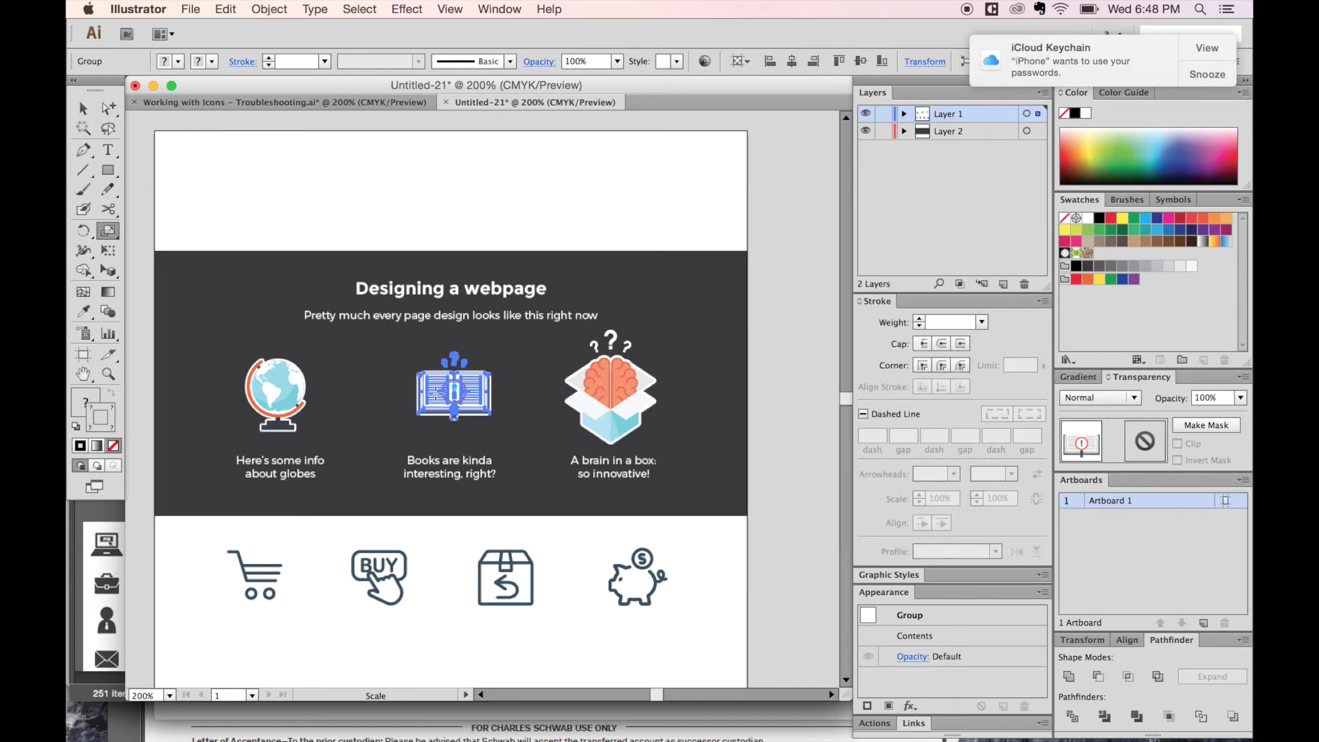
Scale the brain-in-a-box icon uniformly to 80% and deselect it
key(v)
click(591, 399)
key(s)
key(Return)
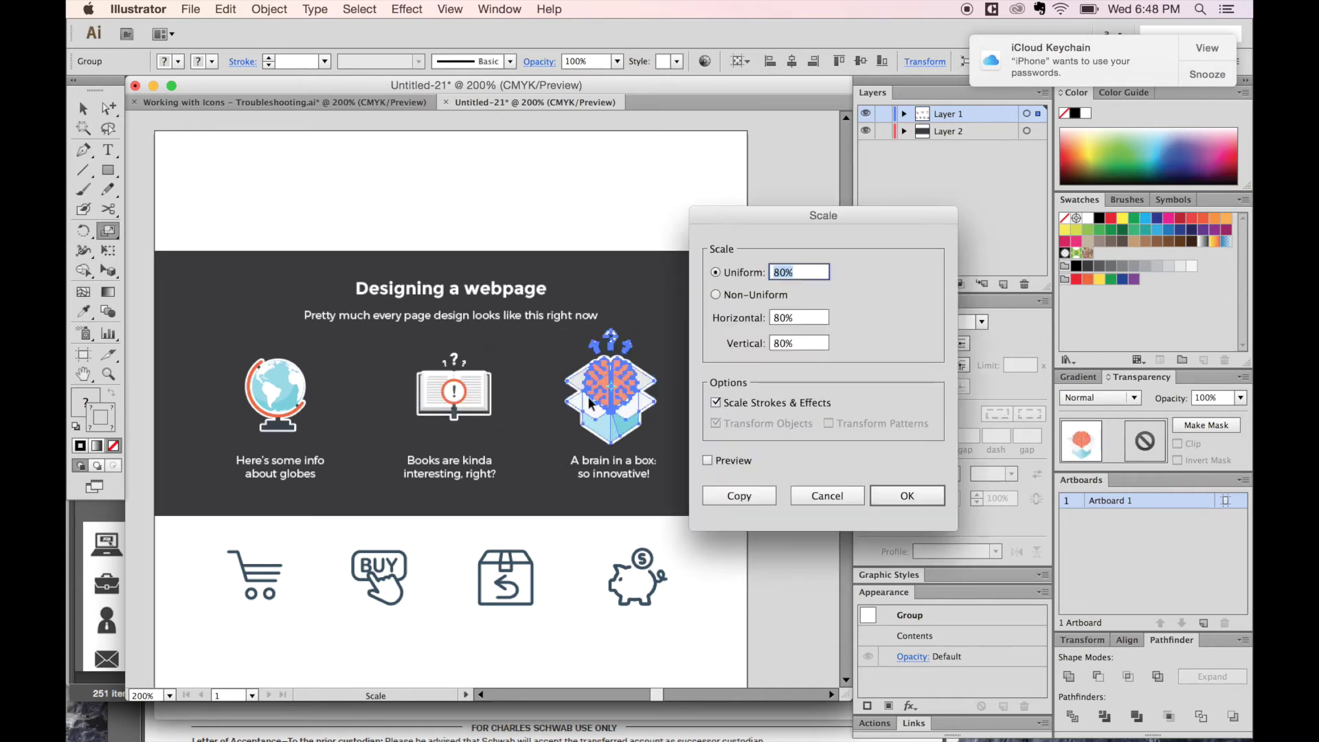
key(Return)
key(ctrl+shift+a)
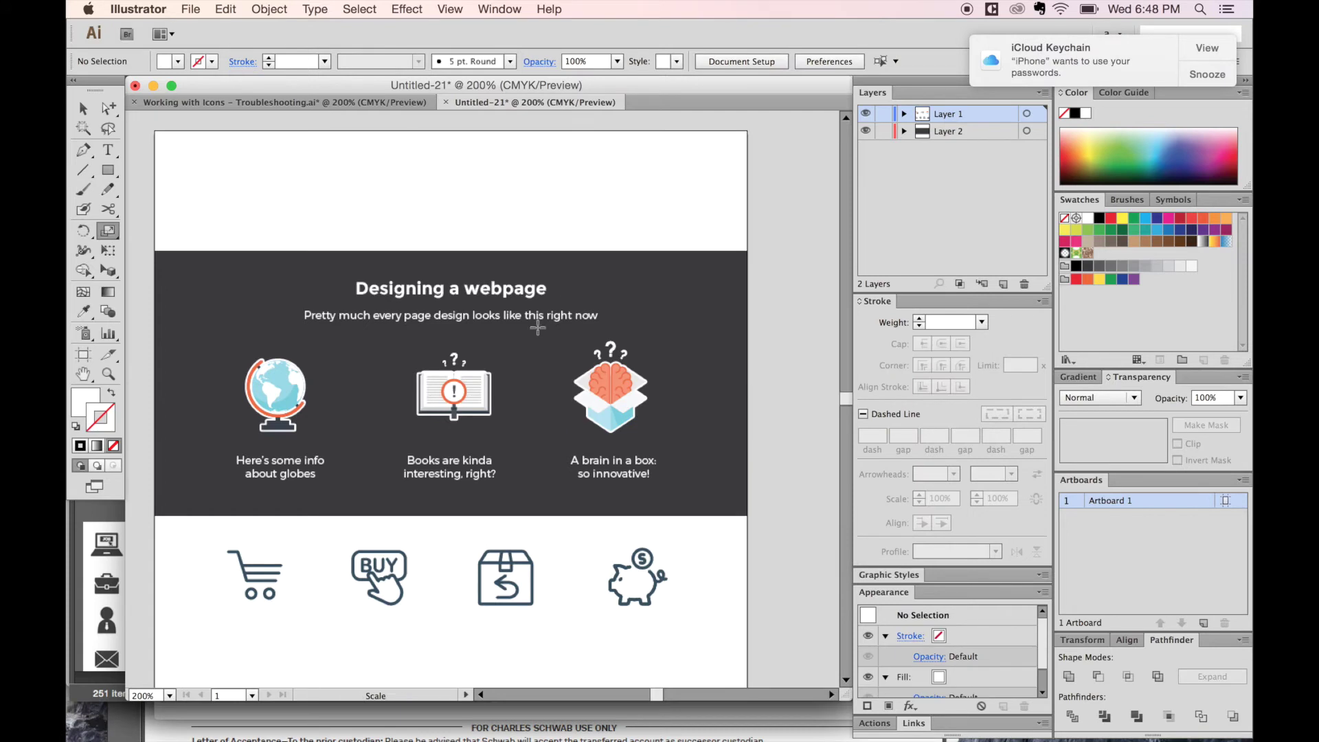
Move the book icon slightly left so that it is centred over its caption
key(v)
click(455, 418)
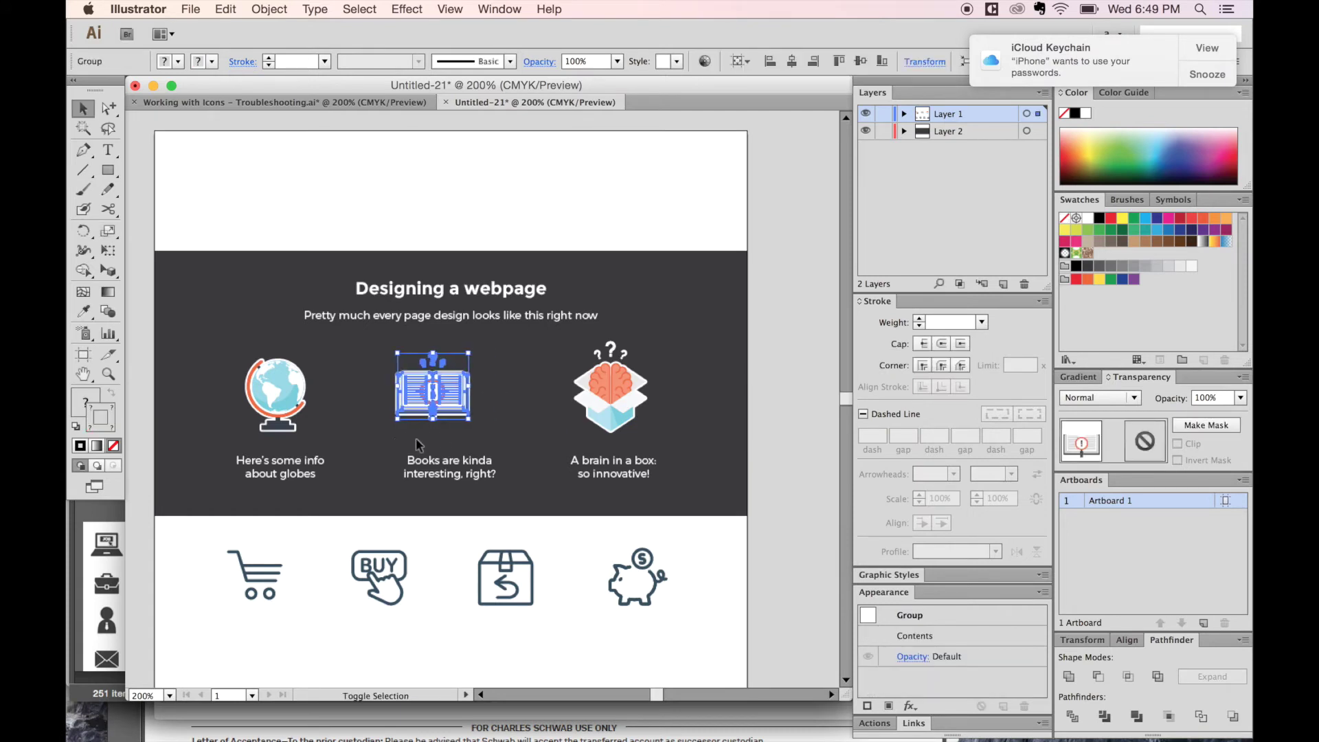
key(Left)
key(Left)
key(Left)
key(Left)
key(Left)
key(Left)
key(Left)
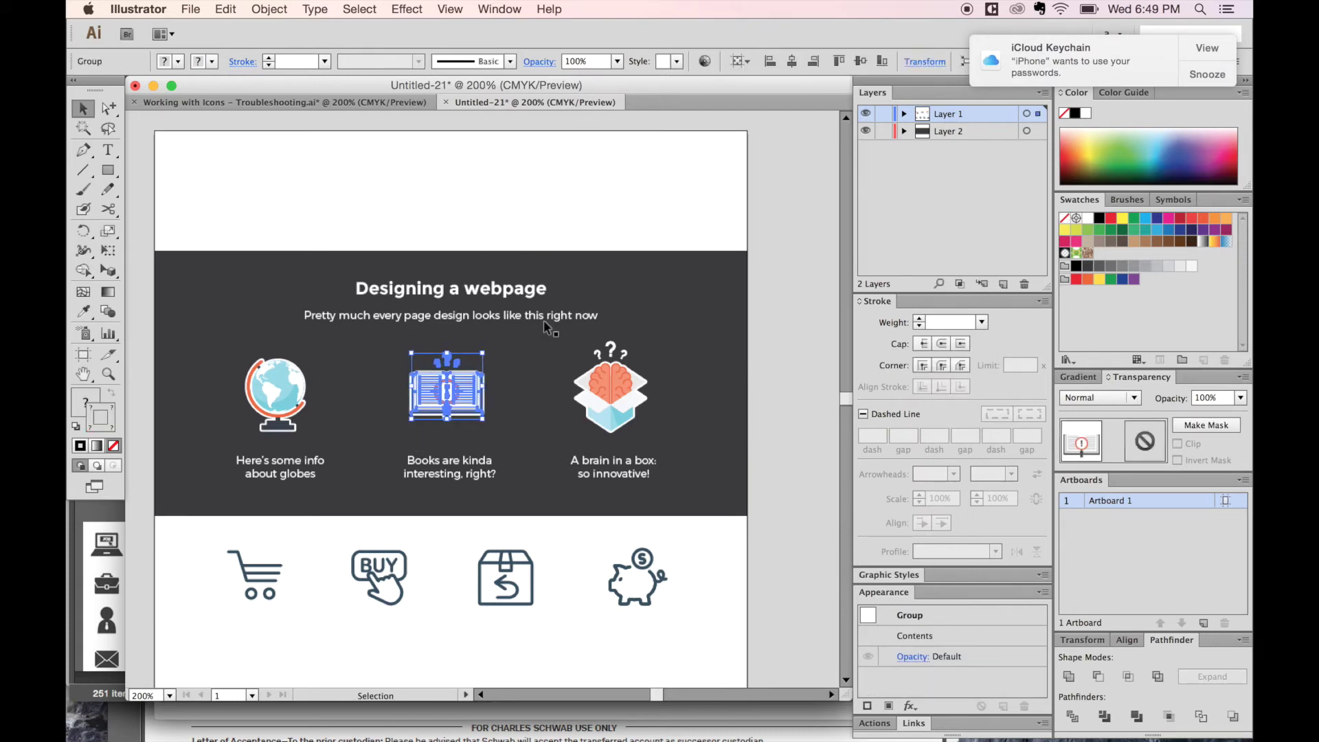
Nudge the brain and globe icons slightly right to centre them over their captions, then deselect
click(609, 419)
key(Right)
key(Right)
key(Right)
key(ctrl+shift+a)
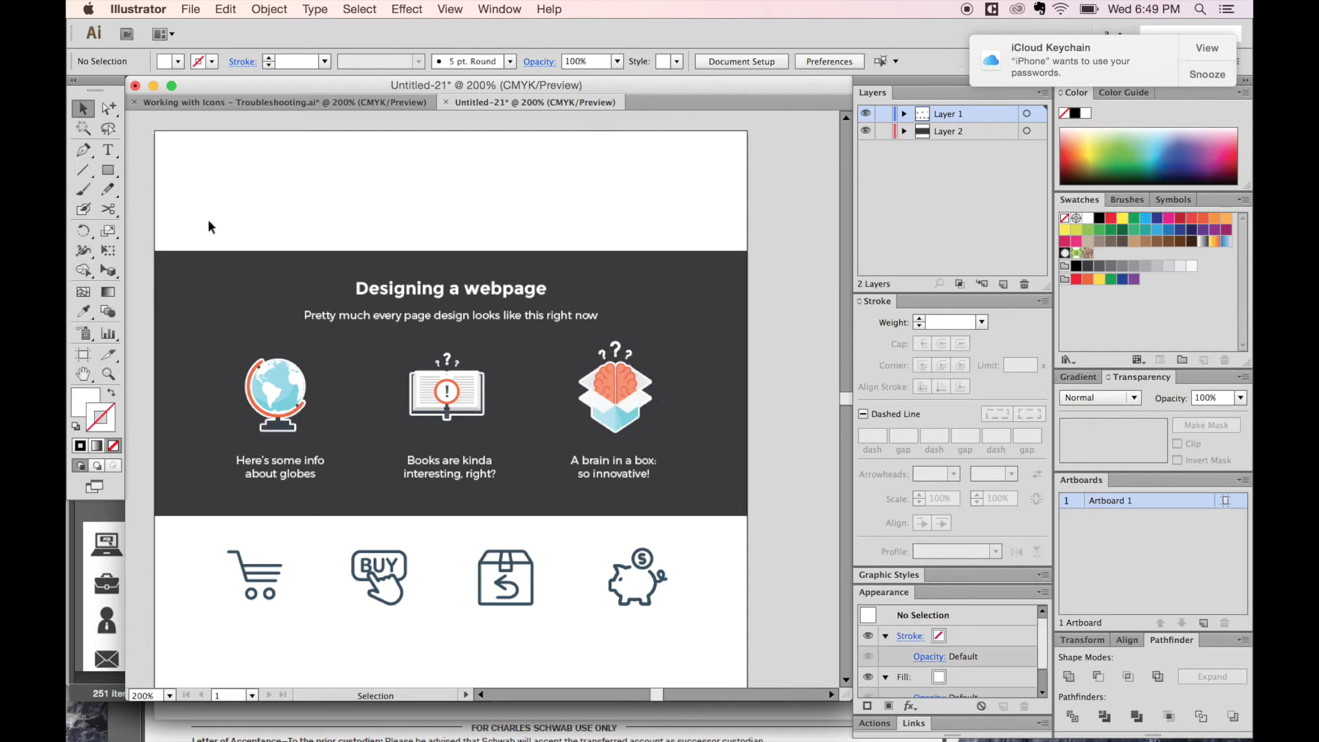
click(283, 417)
key(Right)
key(Right)
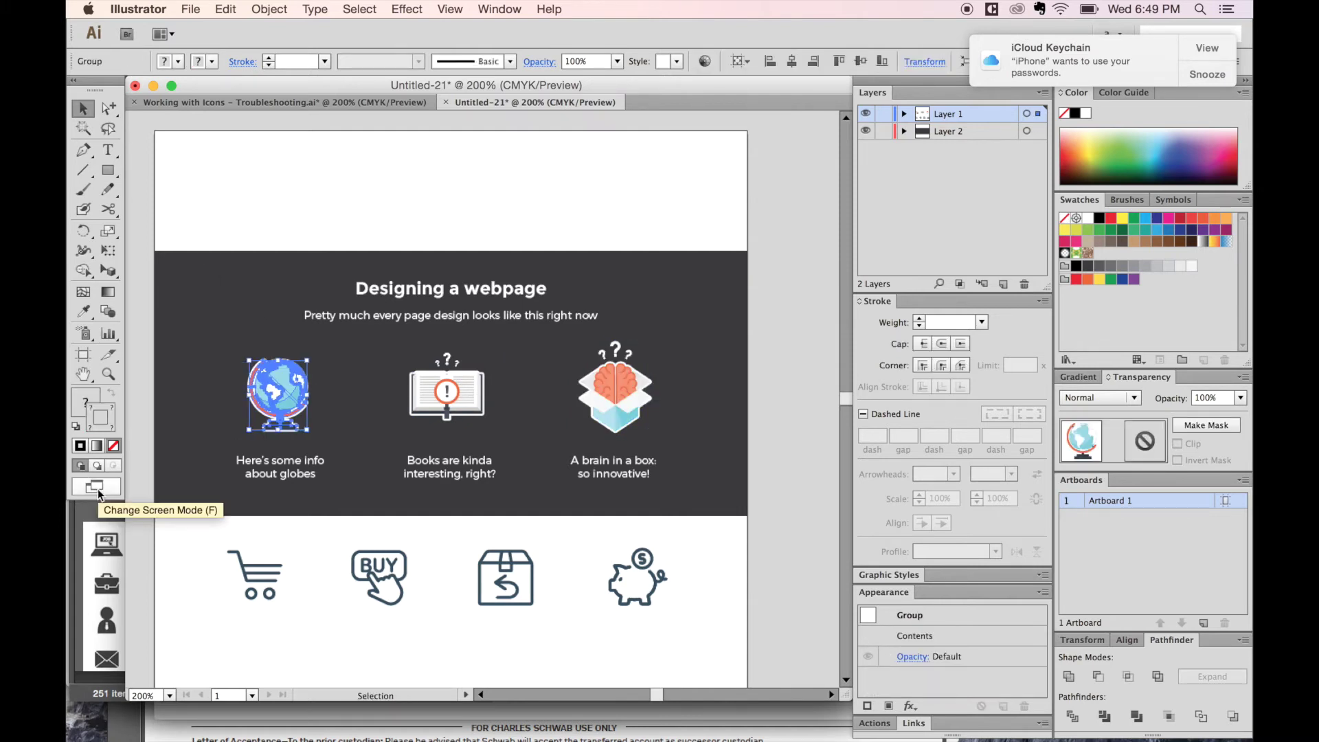
key(ctrl+shift+a)
Move the three captions up closer to the globe, book and brain icons and deselect them
scroll(353, 412, down, 3)
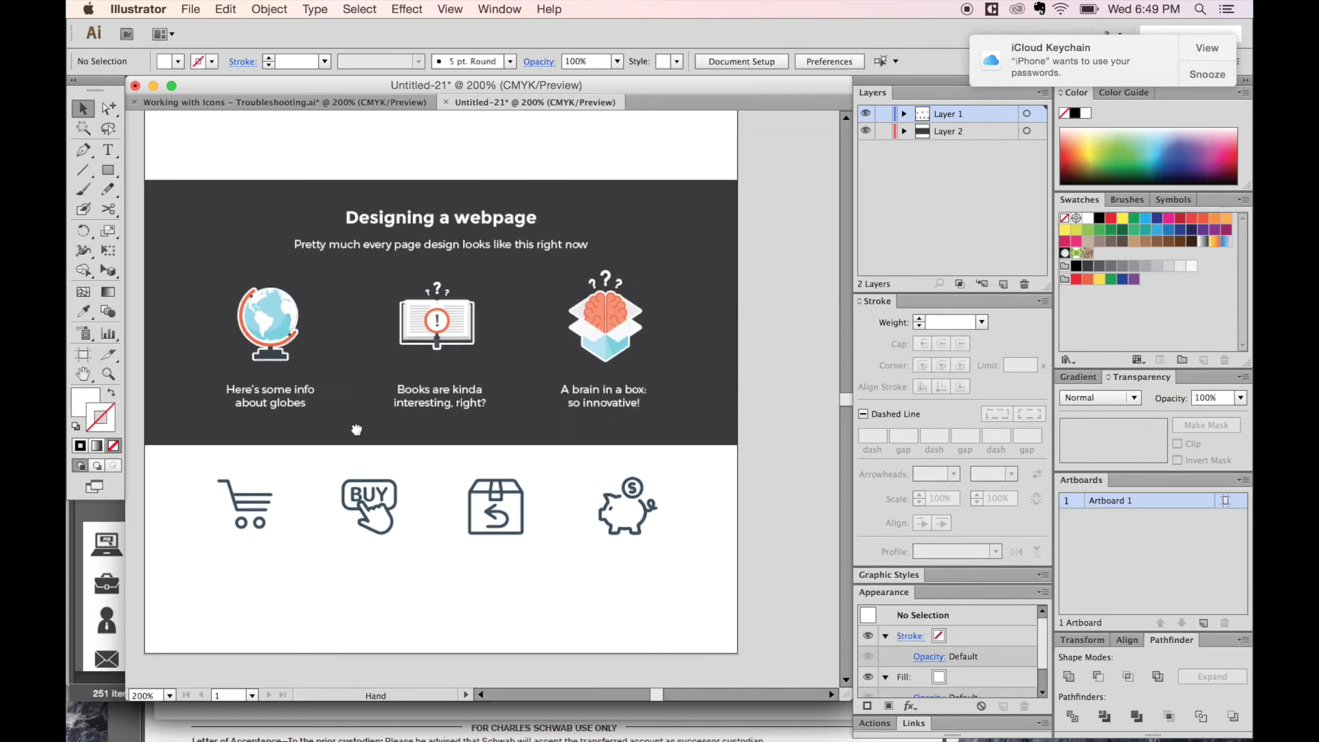
drag(776, 352, 223, 431)
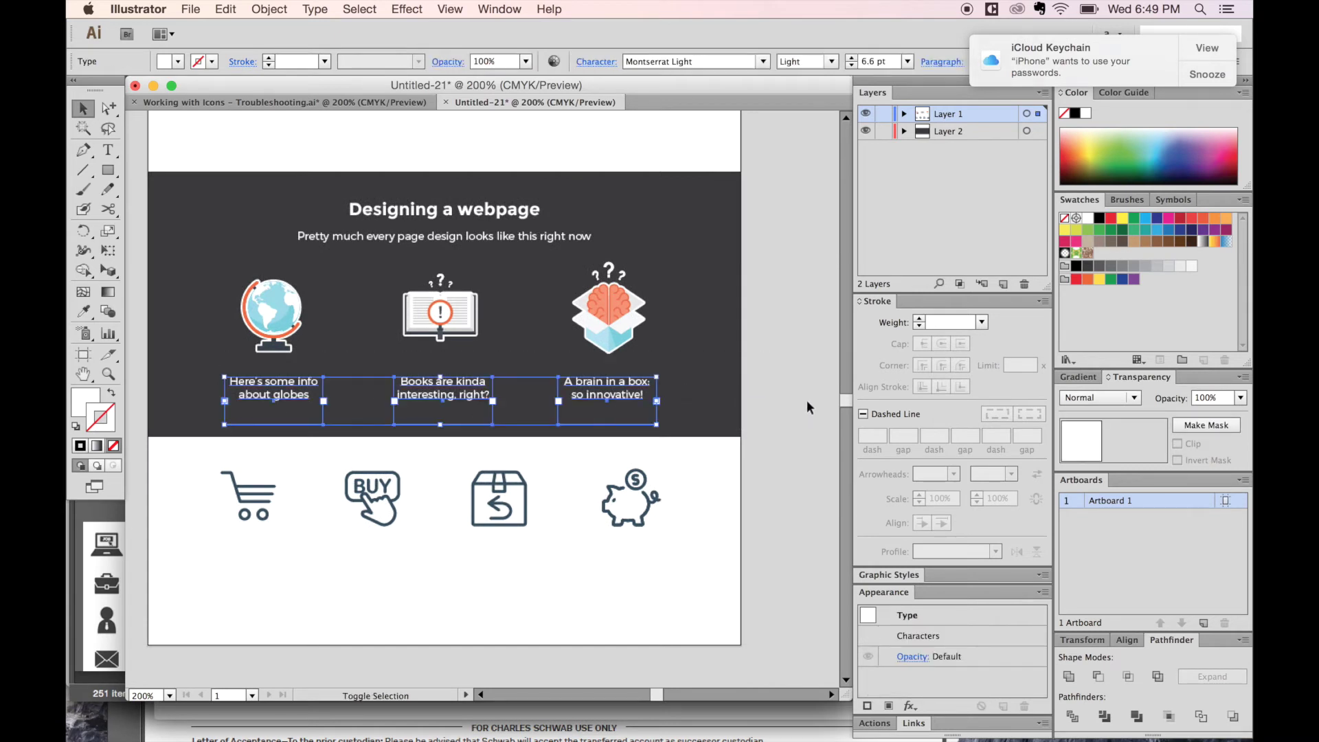
key(Up)
key(Up)
key(Up)
key(Up)
key(Up)
key(Up)
click(761, 416)
Select all the paths of the shopping cart icon and set their stroke weight to 2 pt
drag(470, 457, 489, 394)
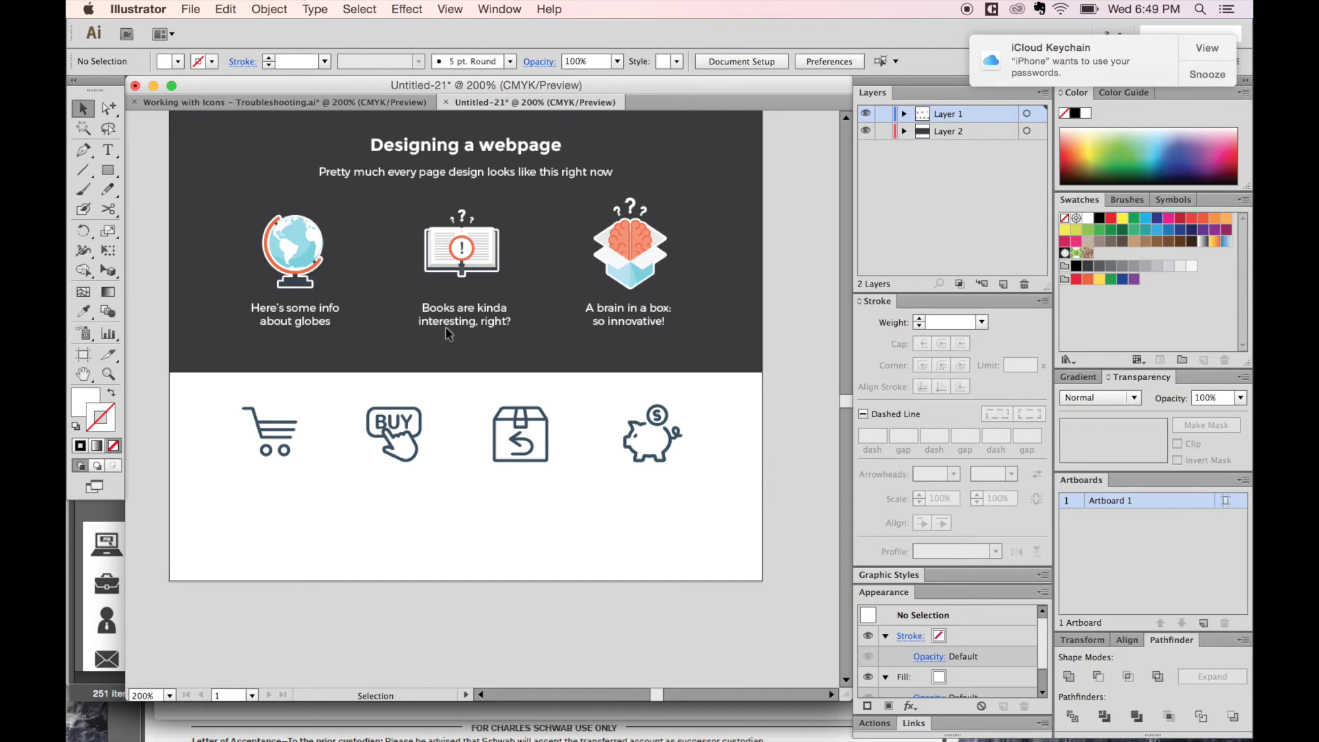
key(z)
drag(735, 333, 159, 531)
drag(578, 462, 551, 473)
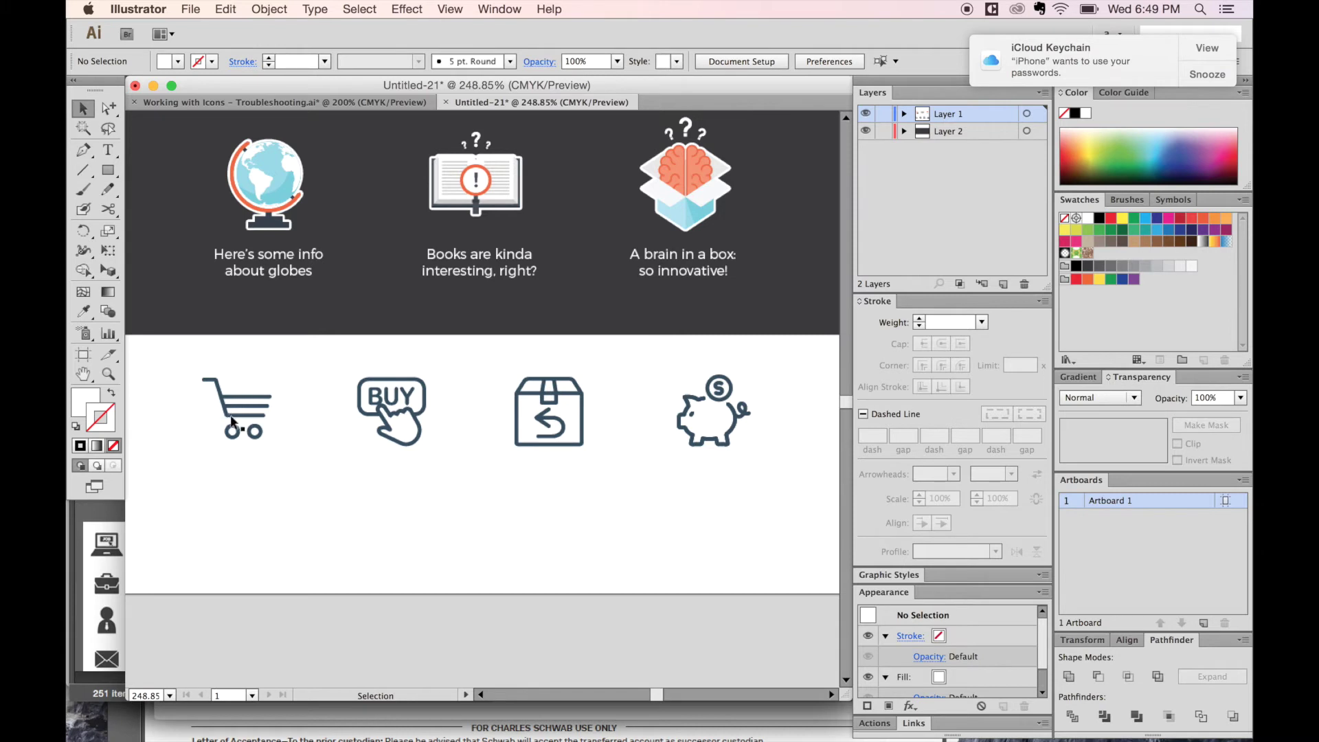
key(super+space)
drag(183, 360, 337, 467)
drag(595, 203, 237, 558)
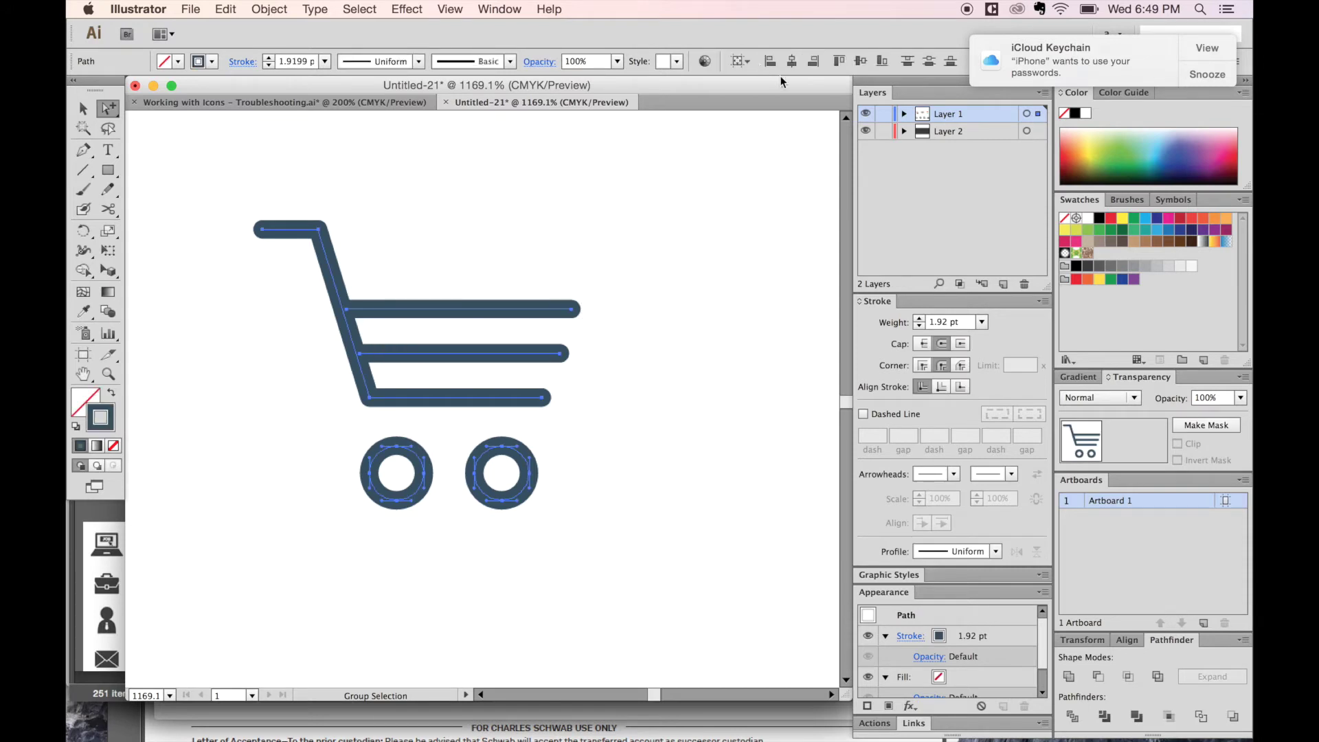
click(919, 319)
click(922, 328)
click(919, 326)
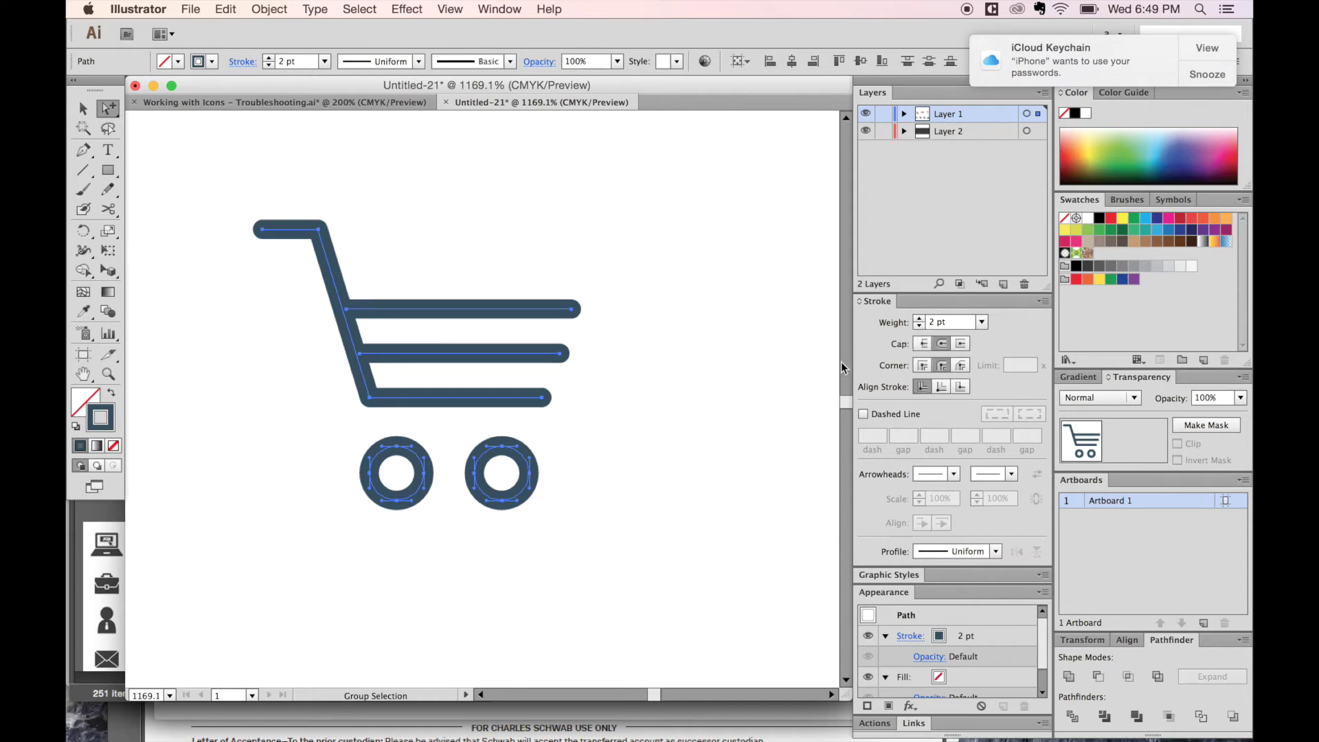
click(921, 319)
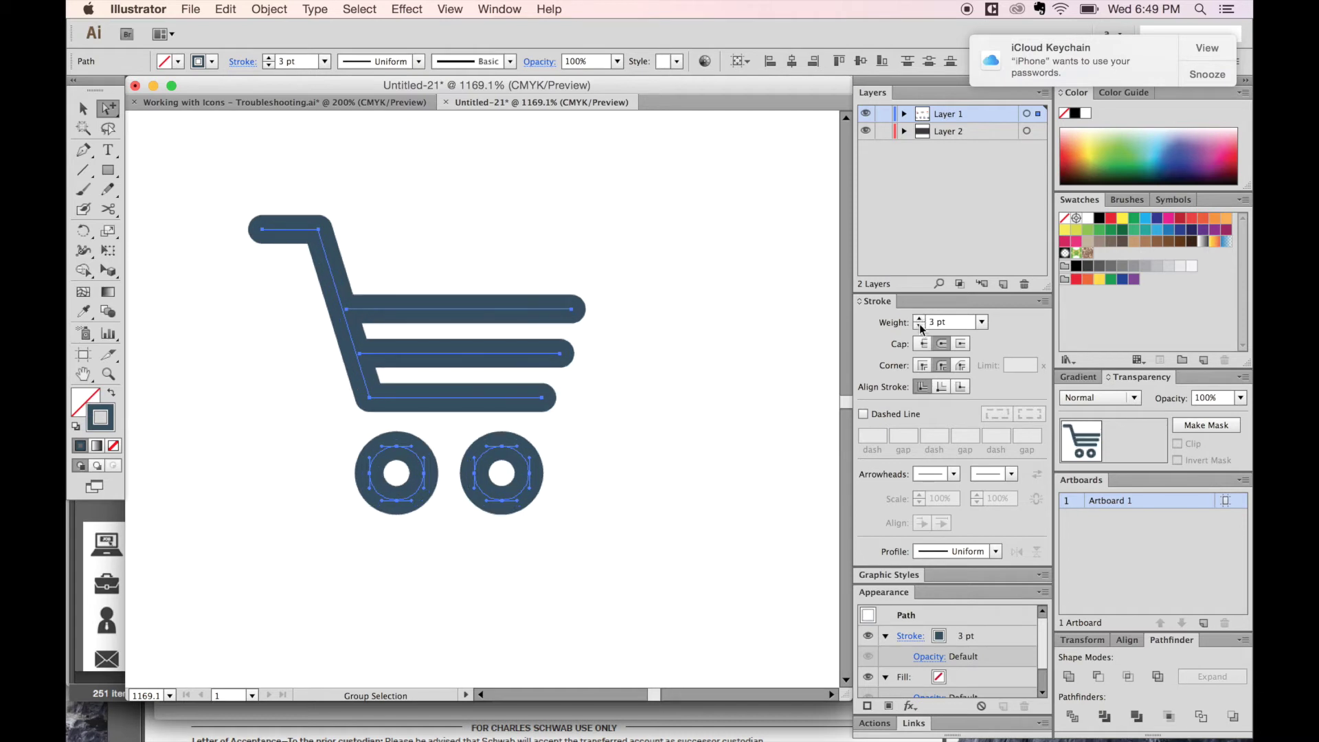
click(920, 327)
Group the paths of the shopping cart icon, and likewise those of the BUY button icon
key(super+minus)
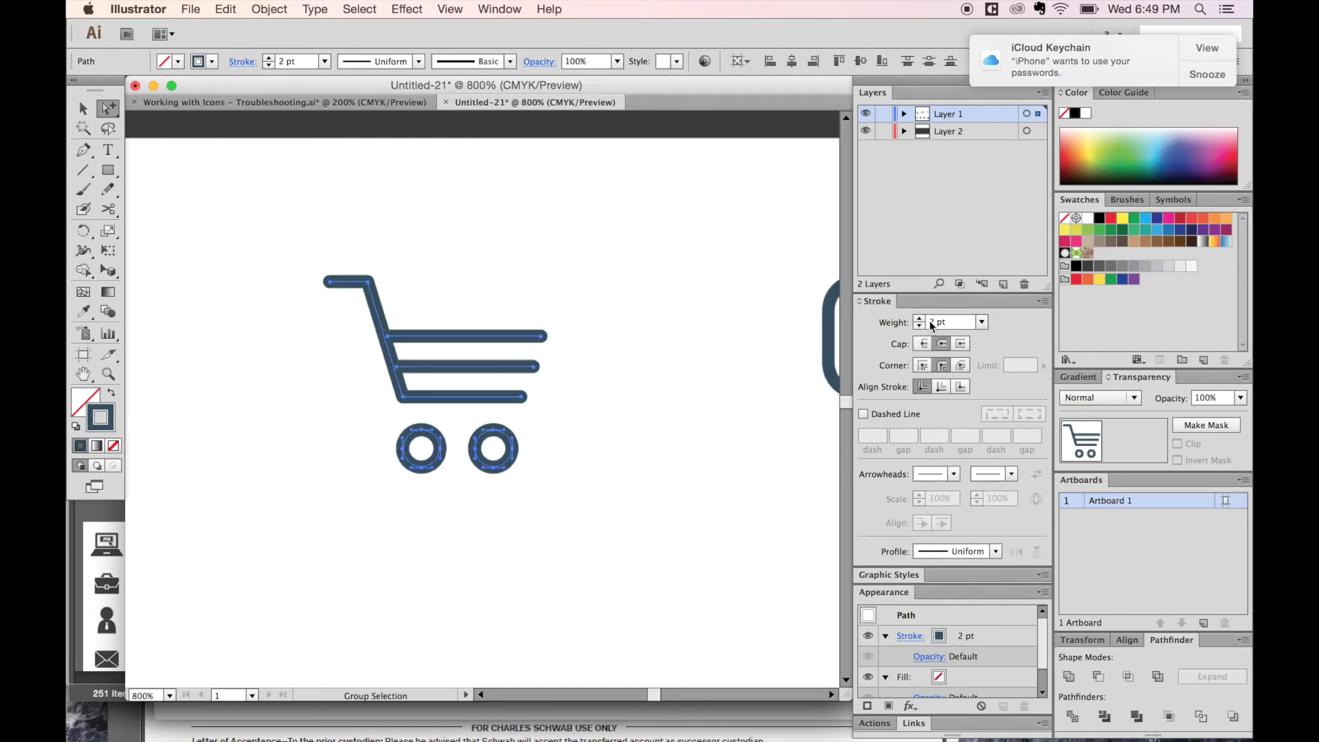
key(super+minus)
key(super+minus)
key(super+minus)
key(super+minus)
key(v)
drag(331, 386, 248, 463)
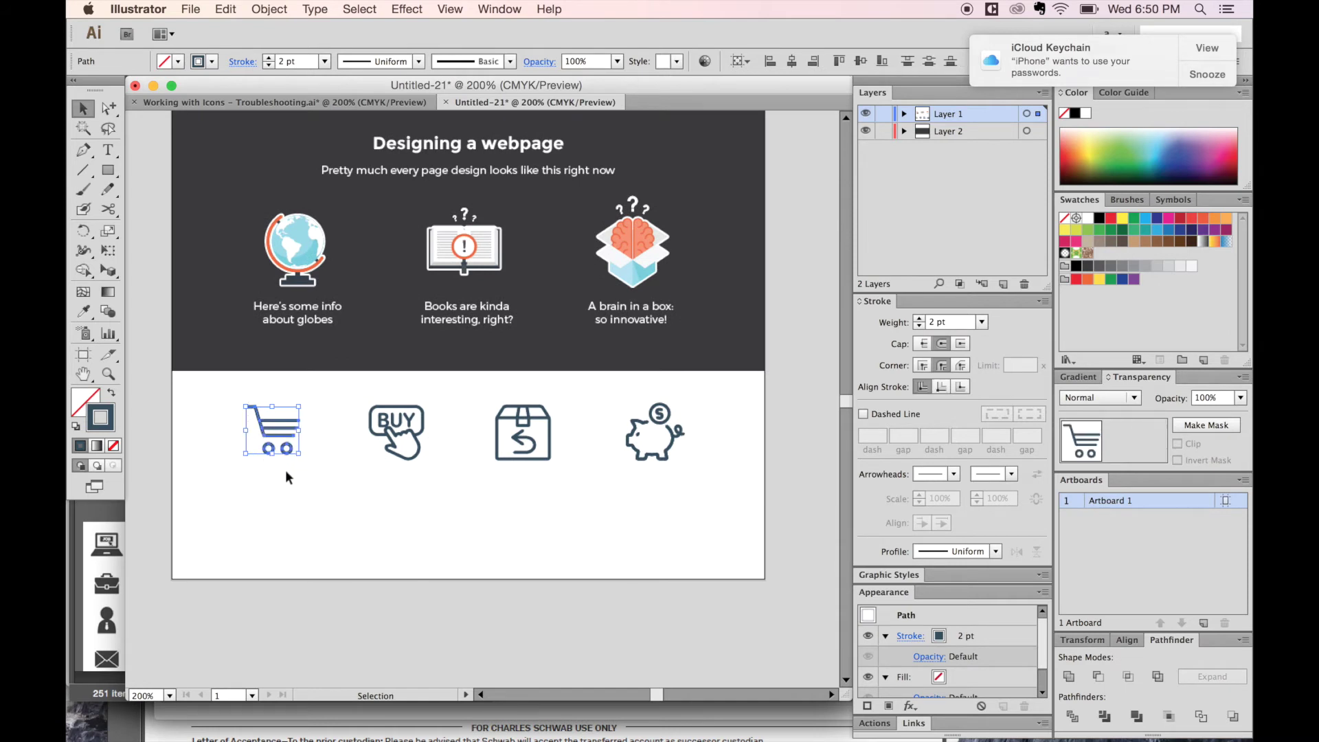
drag(452, 400, 381, 454)
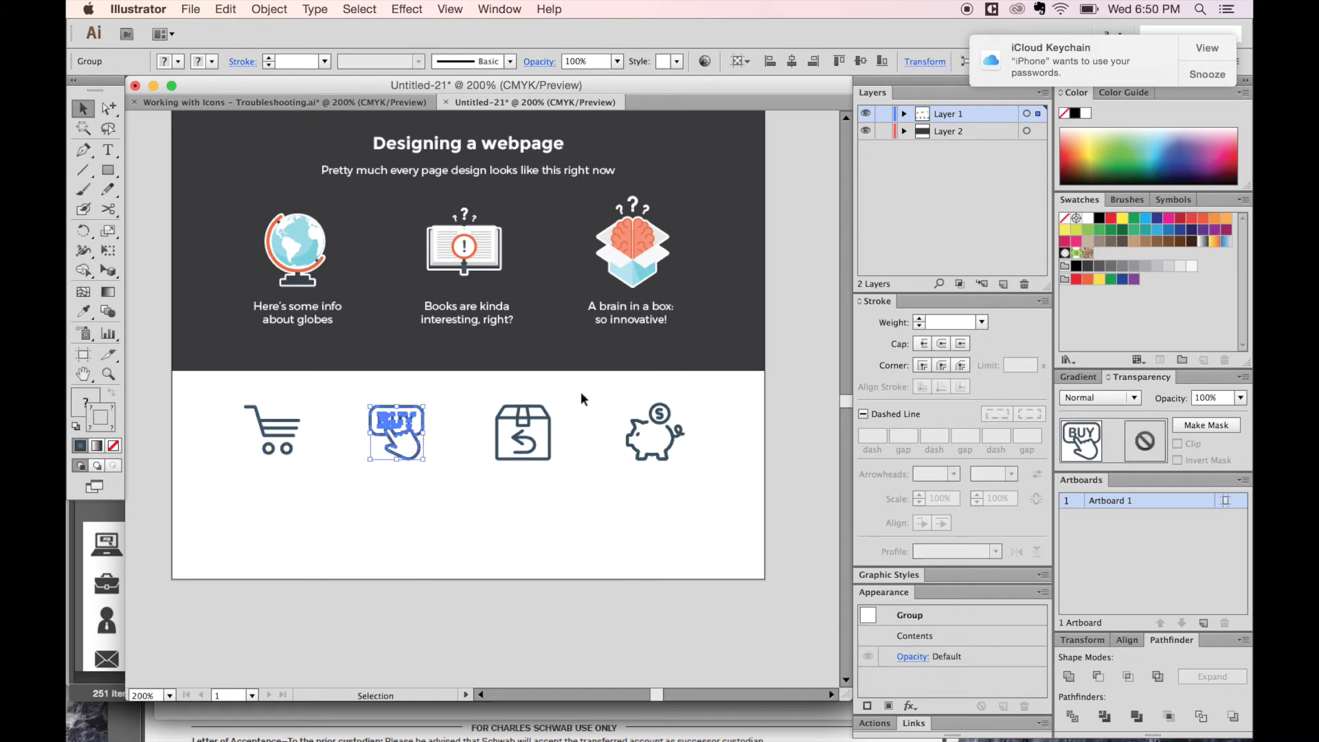
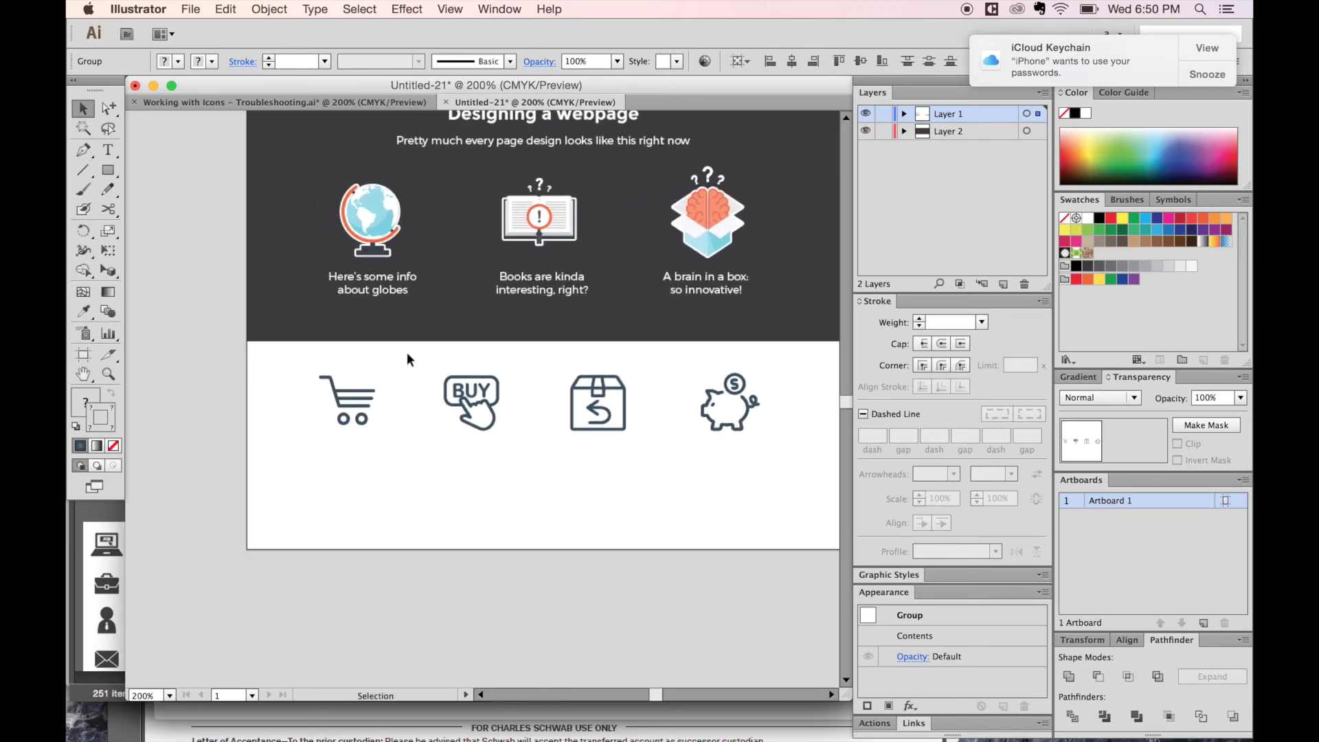
Join the free right ends of the shopping cart's top and bottom bars to close the basket
key(z)
drag(400, 362, 318, 485)
drag(277, 358, 321, 377)
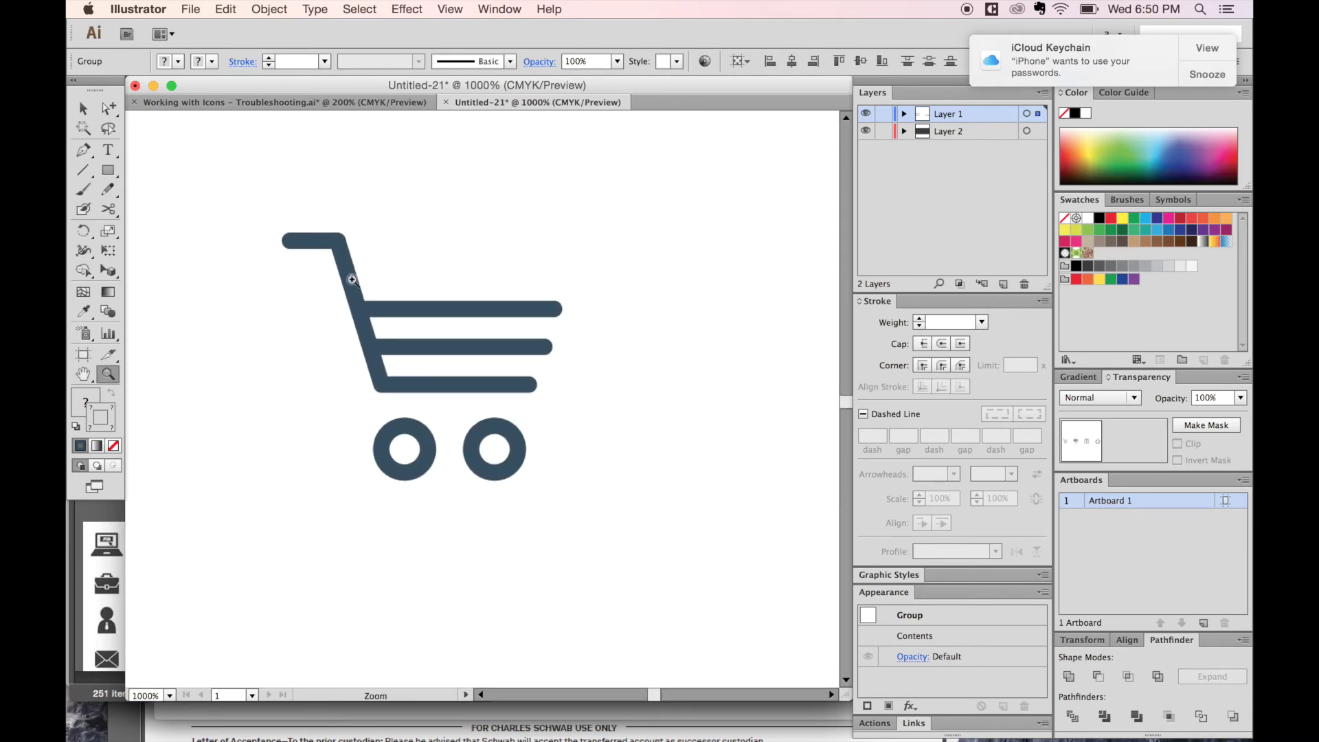
key(a)
click(351, 311)
click(496, 310)
key(a)
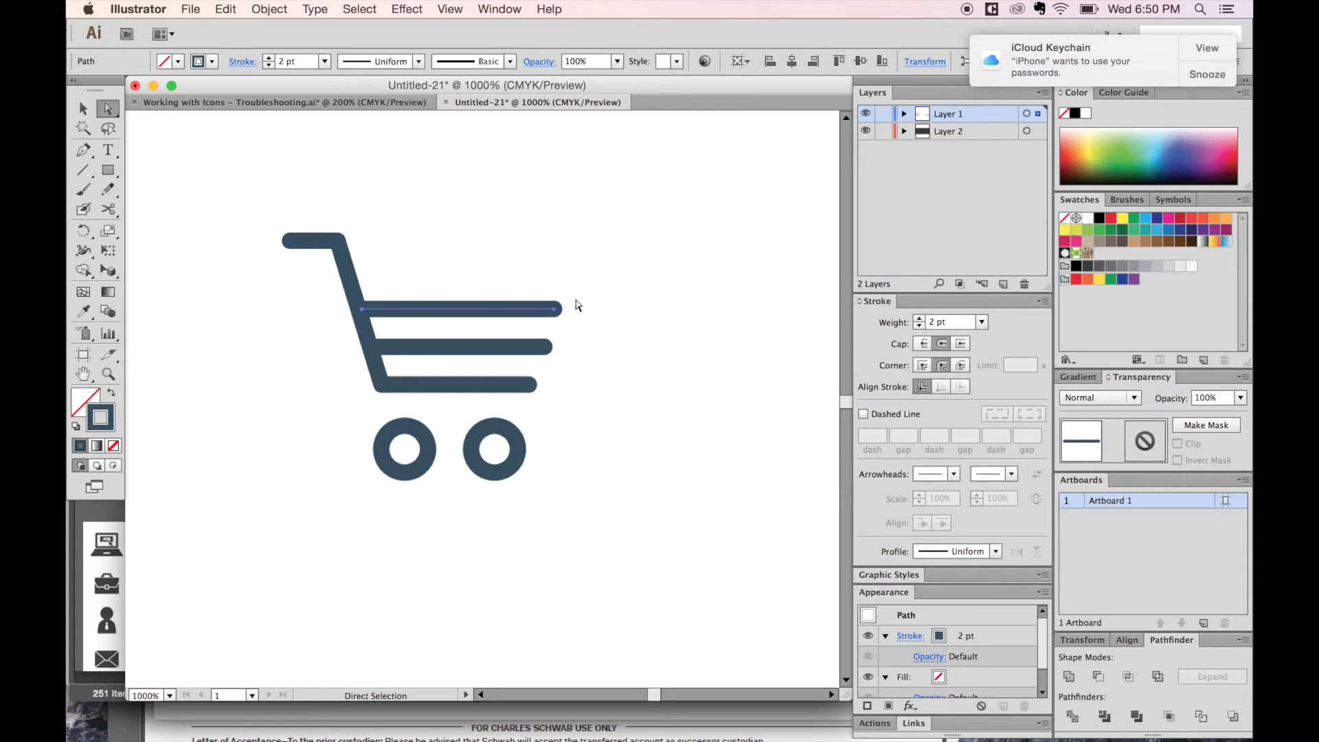
drag(577, 287, 540, 323)
key(v)
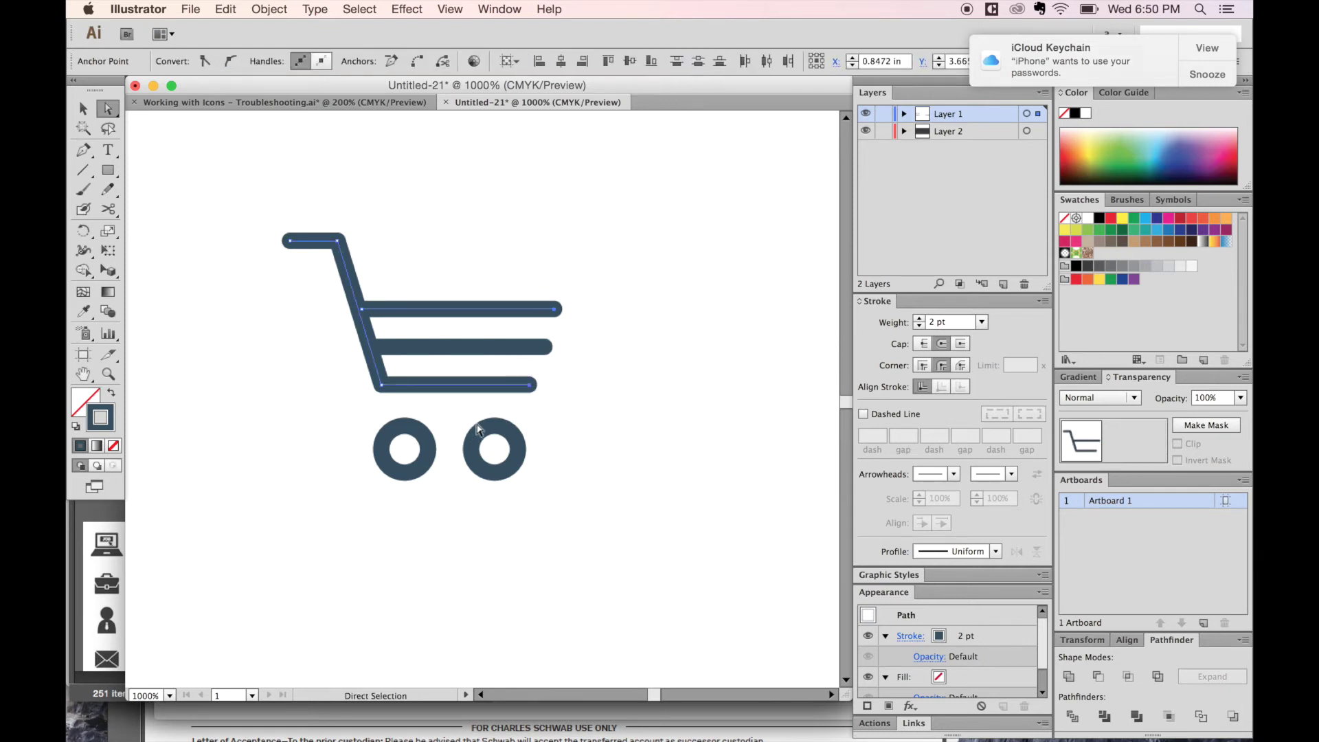
key(ctrl+j)
key(a)
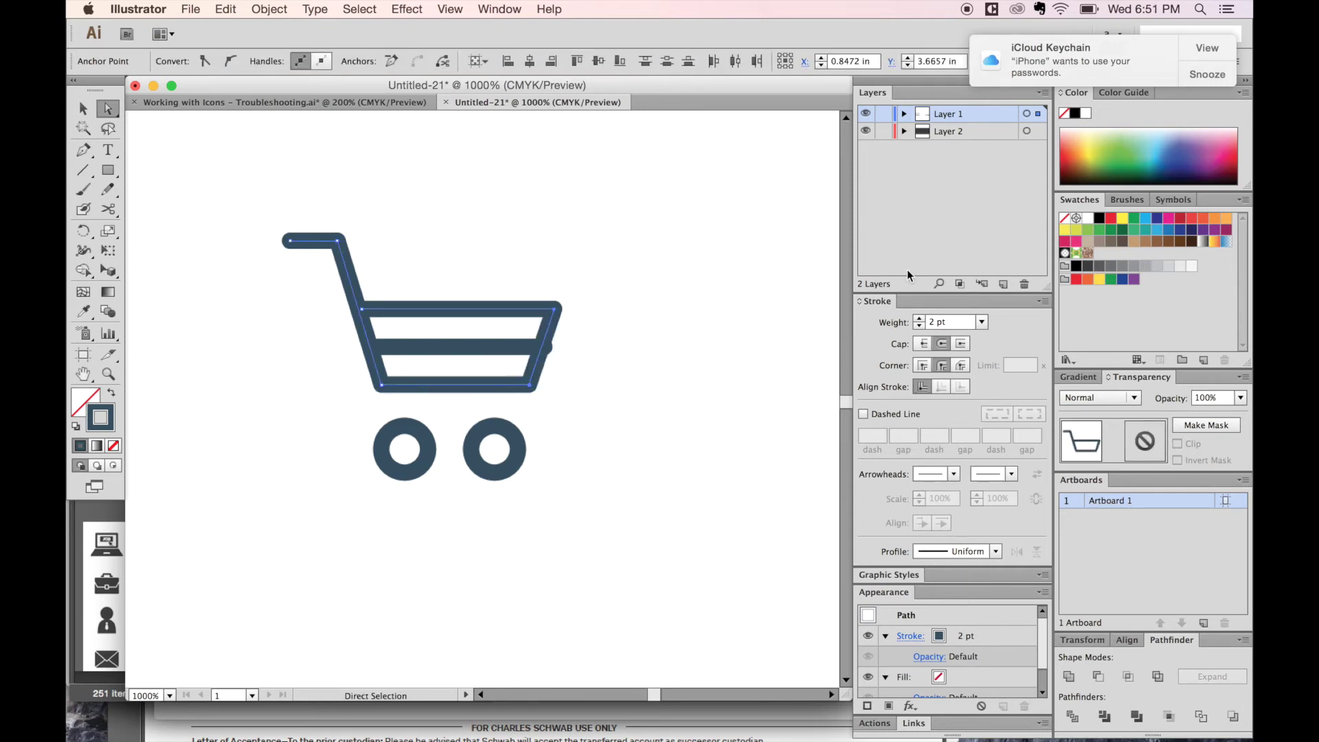
Give the joined cart basket path a light green stroke and a matching green fill
click(1087, 231)
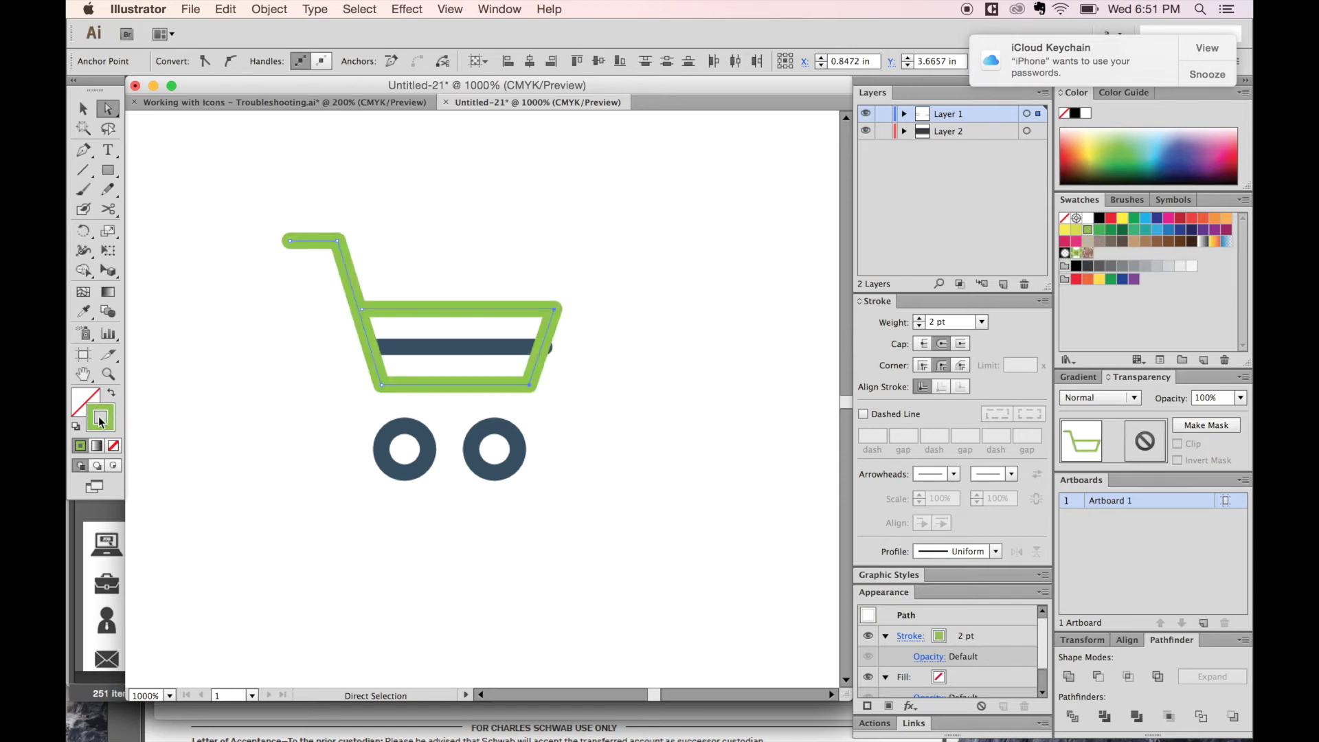
drag(100, 422, 88, 407)
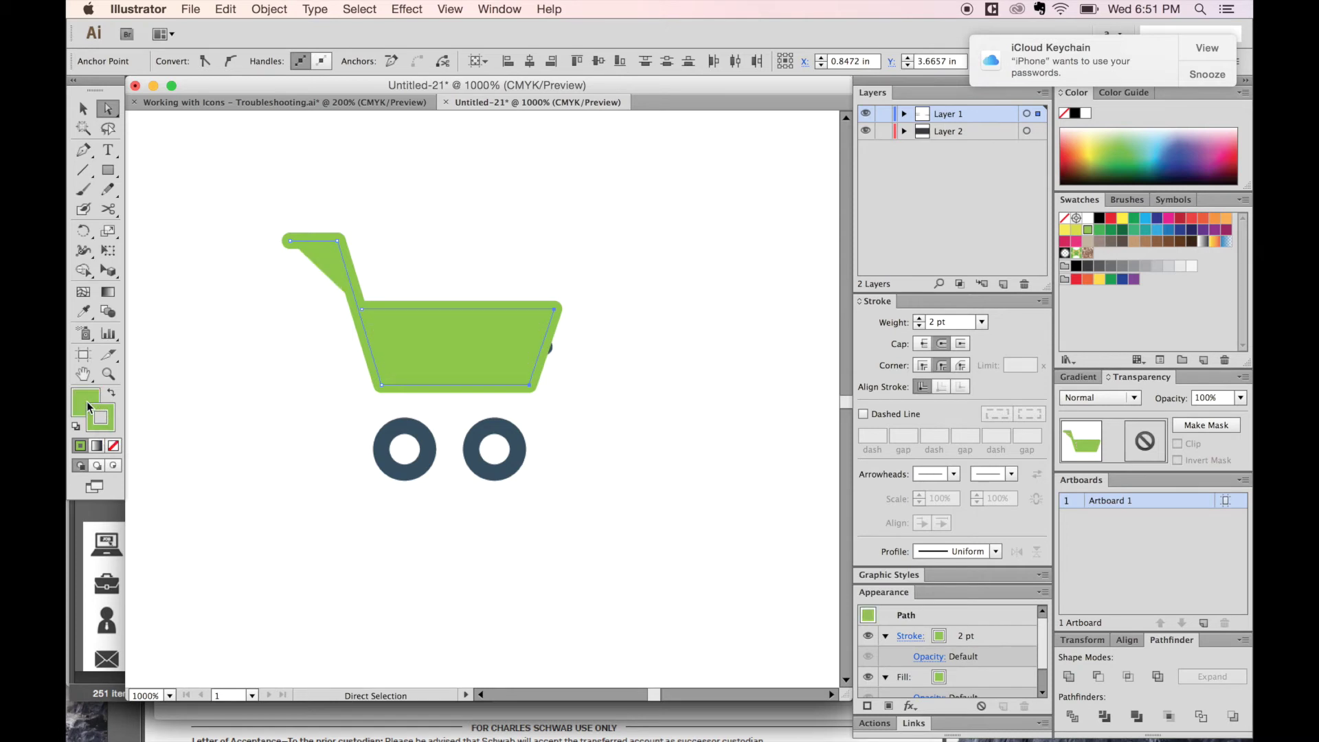
click(439, 317)
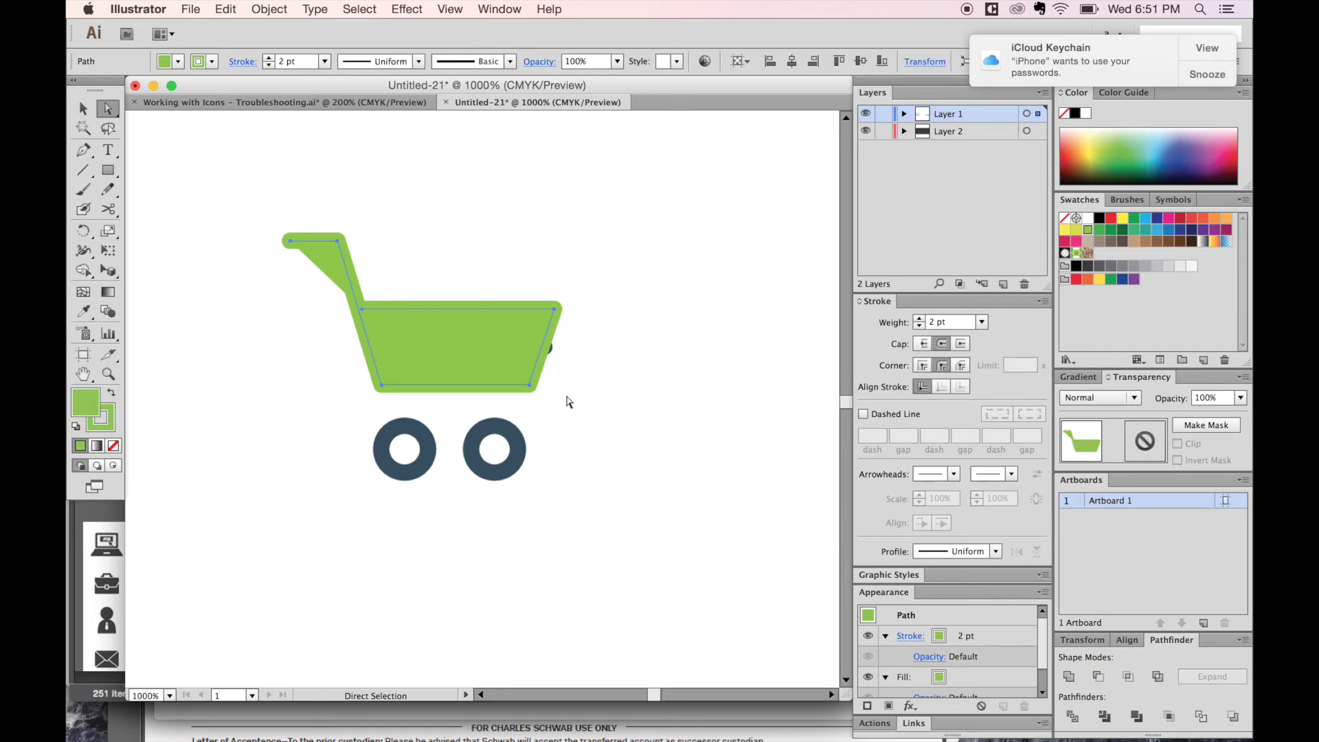
Split the handle off the green cart basket as a separate path in the same place and remove the handle's fill
key(v)
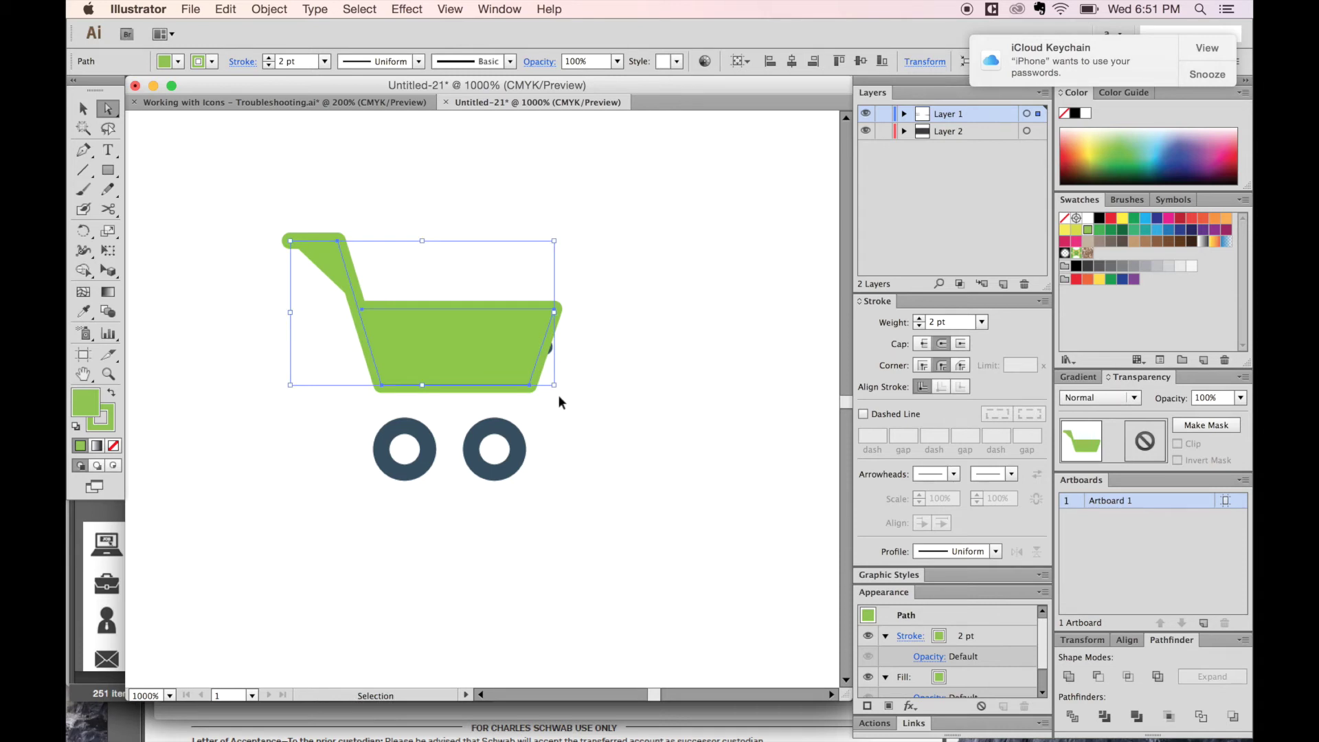
key(a)
super+click(363, 245)
click(324, 257)
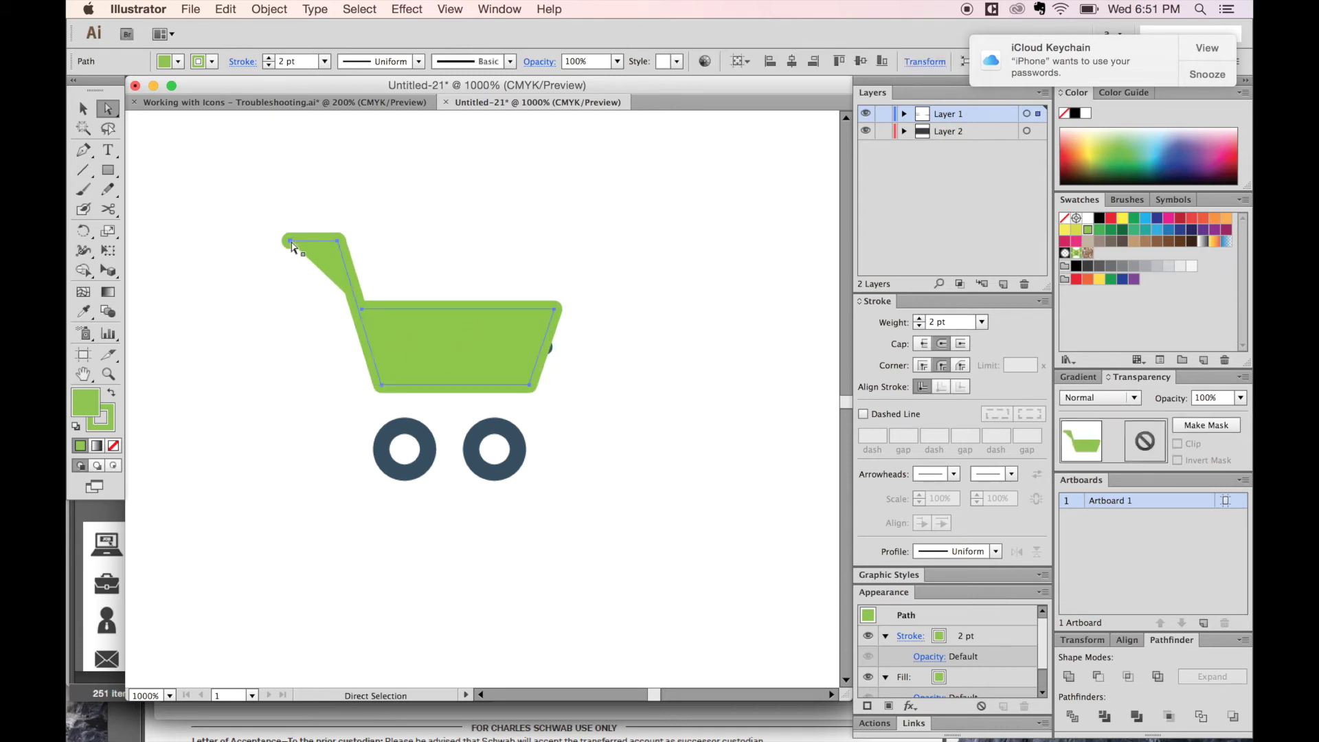
key(super+shift+a)
click(291, 242)
shift+click(338, 241)
key(Delete)
click(290, 243)
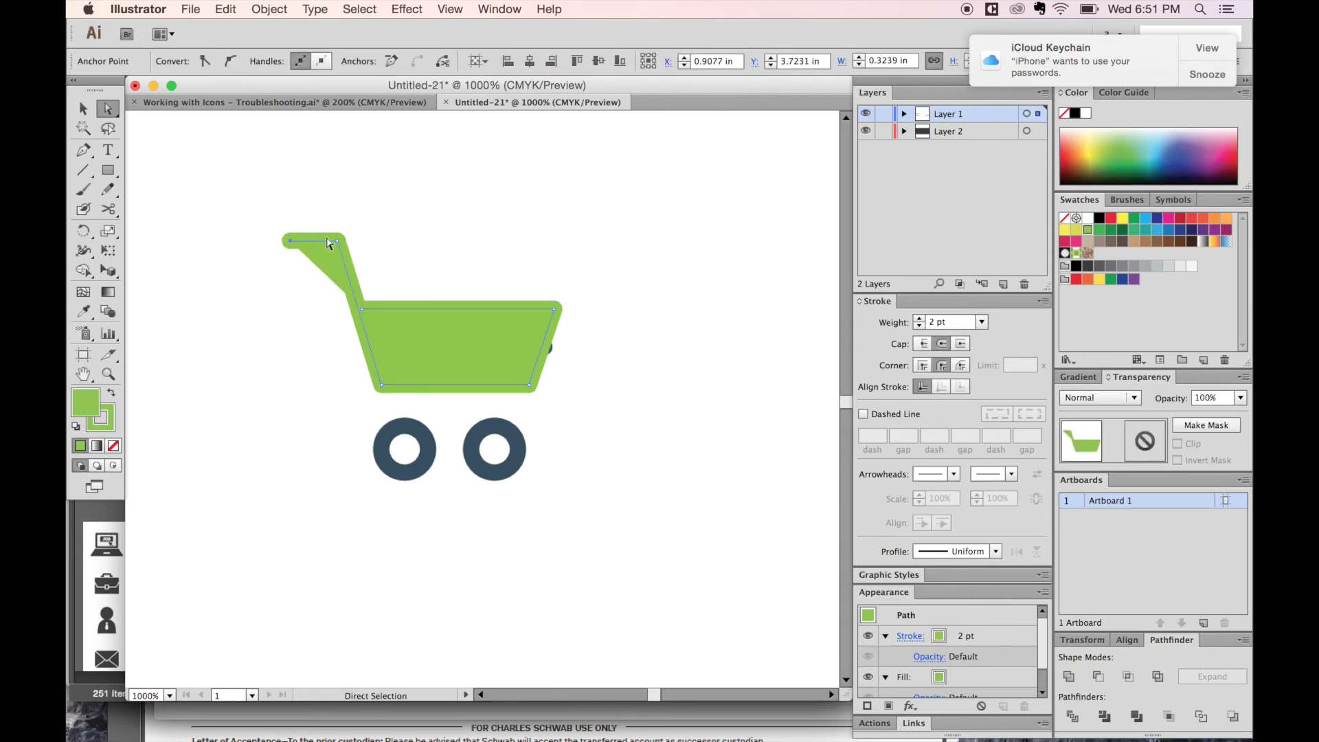
shift+click(337, 242)
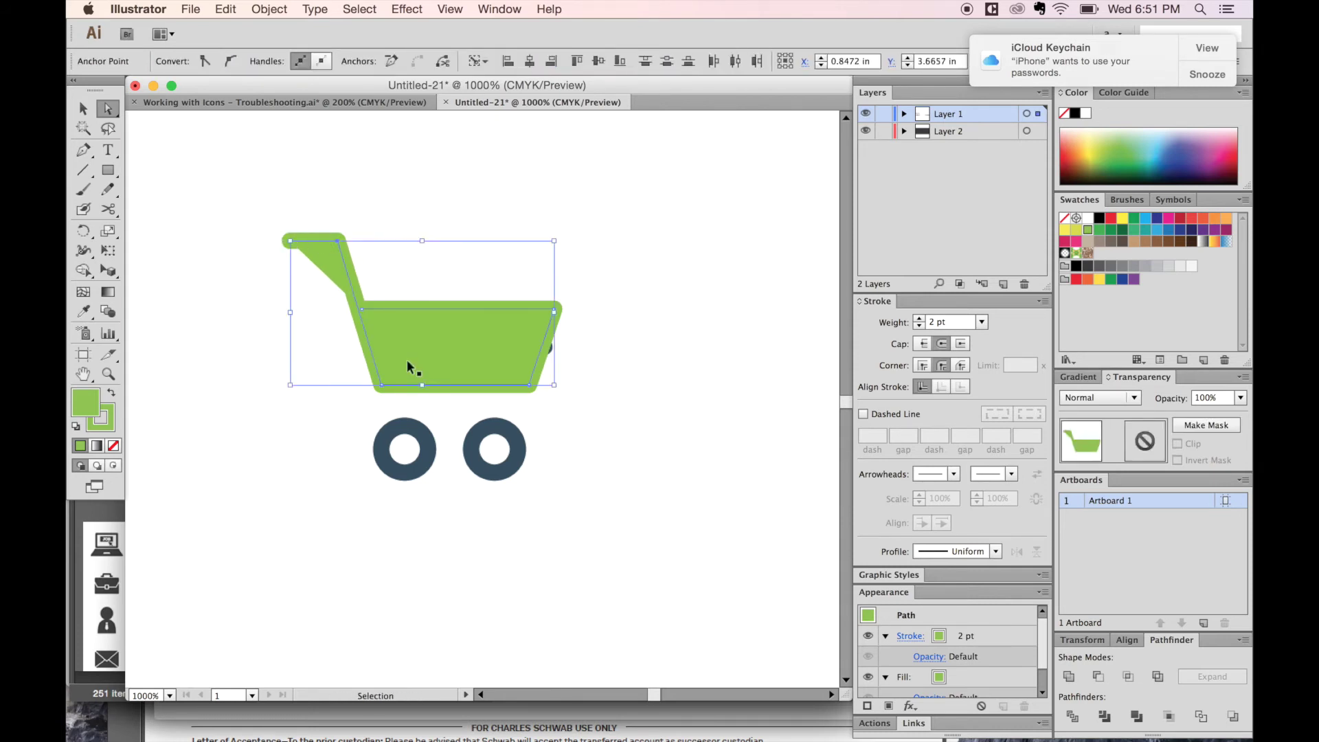
key(super+x)
key(super+f)
key(a)
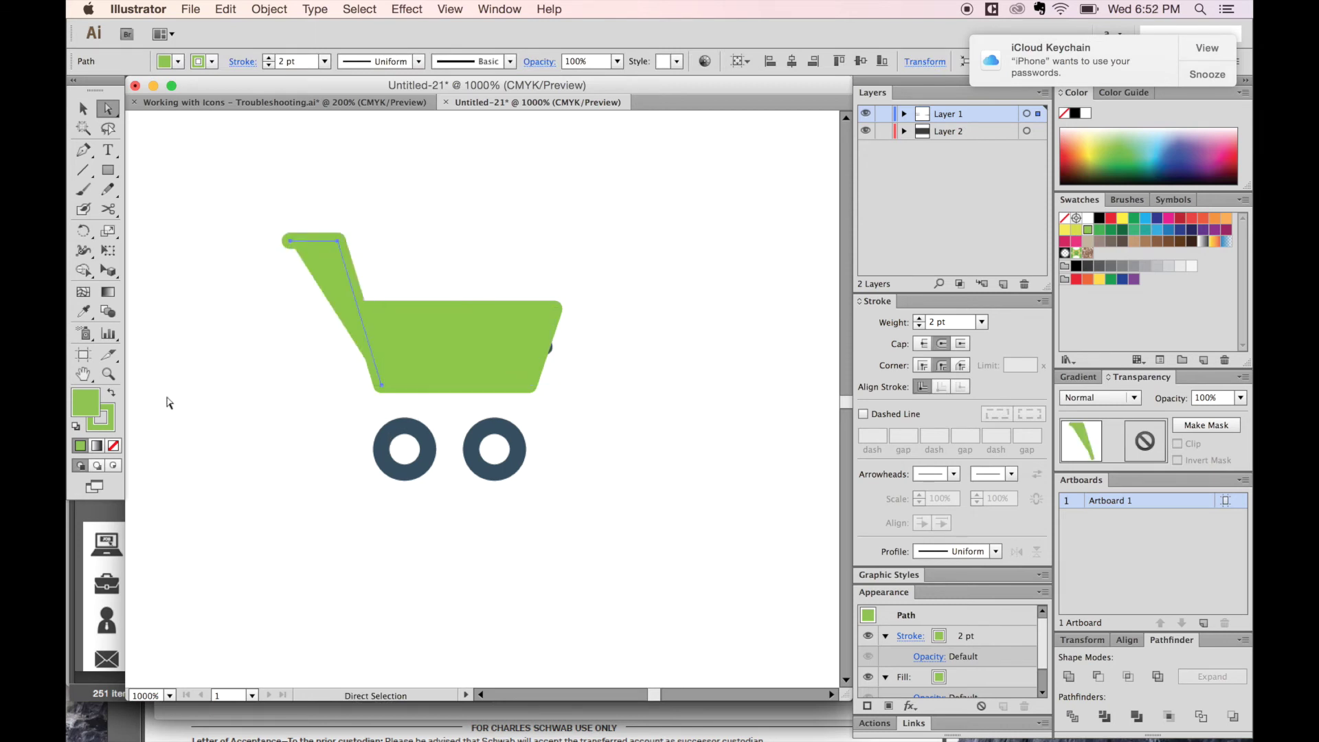
key(slash)
Give both cart wheels the basket's green fill and green stroke using the Eyedropper
drag(574, 422, 421, 497)
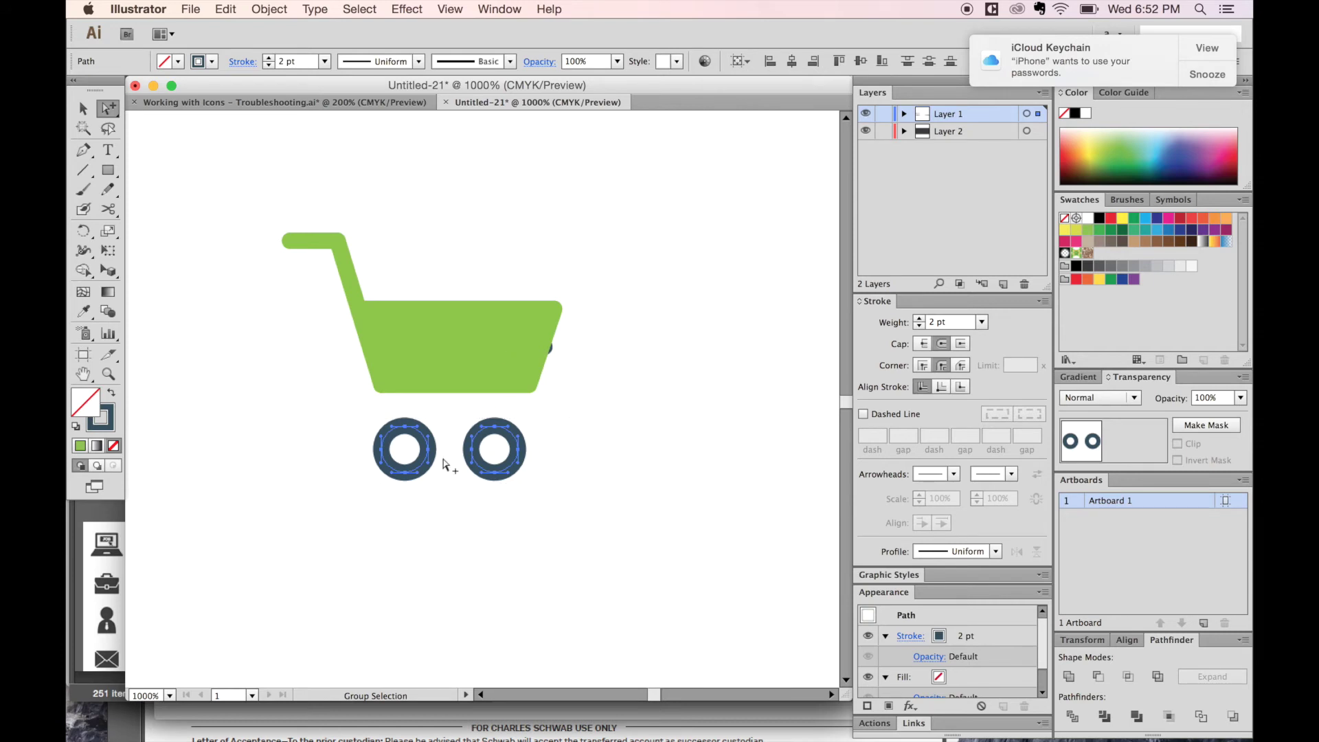
key(i)
click(512, 355)
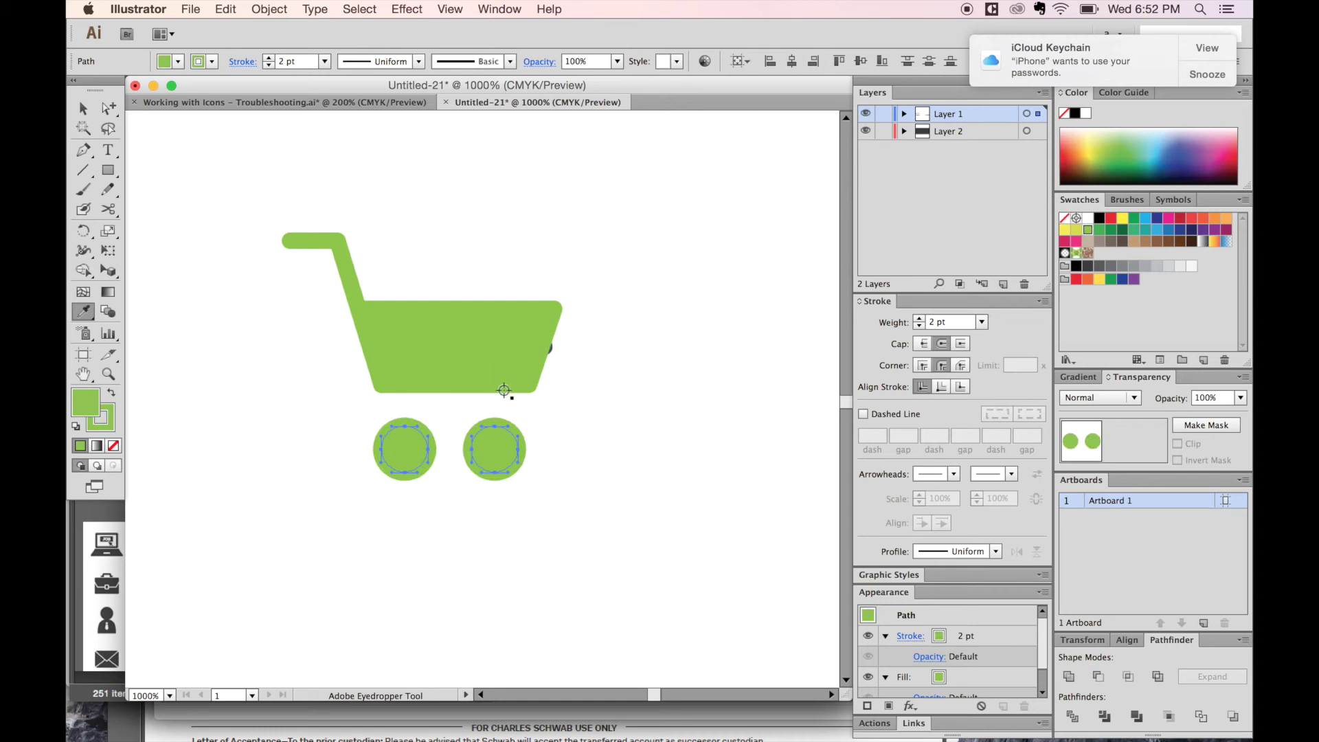
Select the whole green cart and set its stroke weight to 4 pt
key(v)
drag(584, 213, 268, 435)
key(super+shift+b)
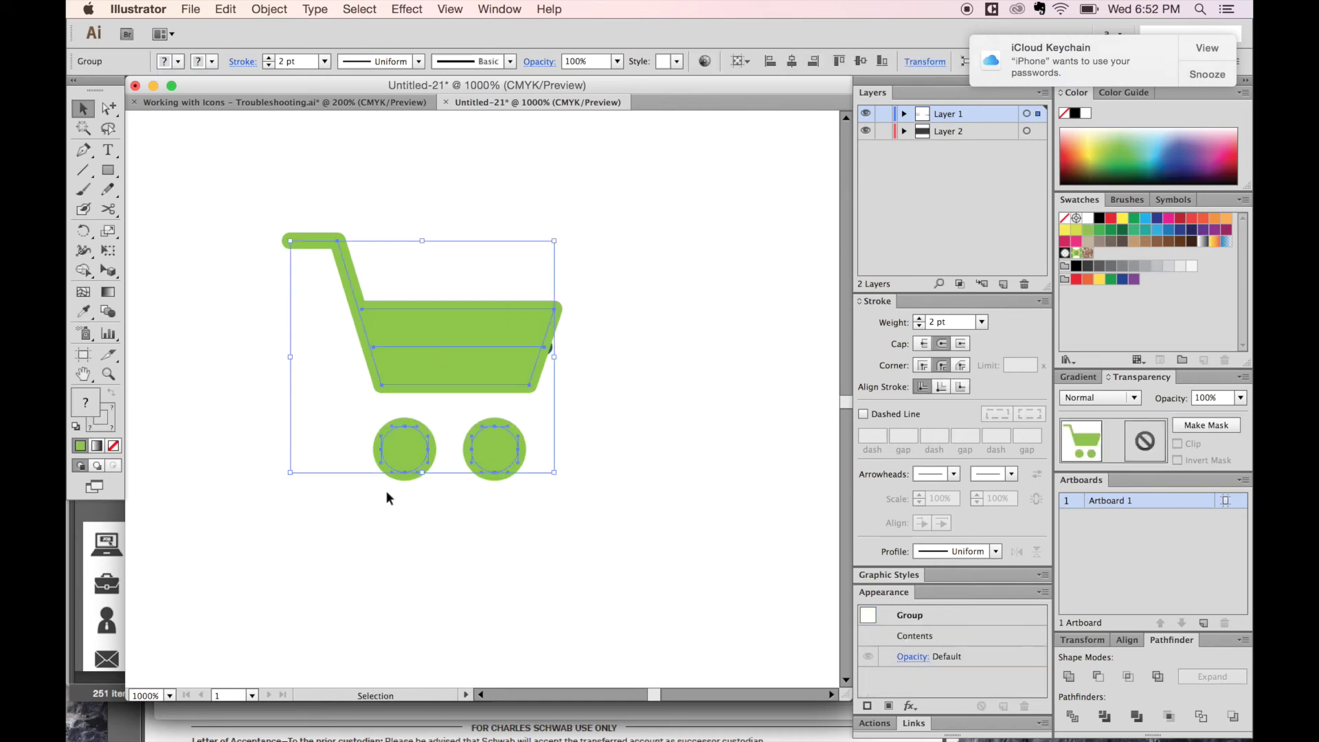
click(920, 319)
click(920, 319)
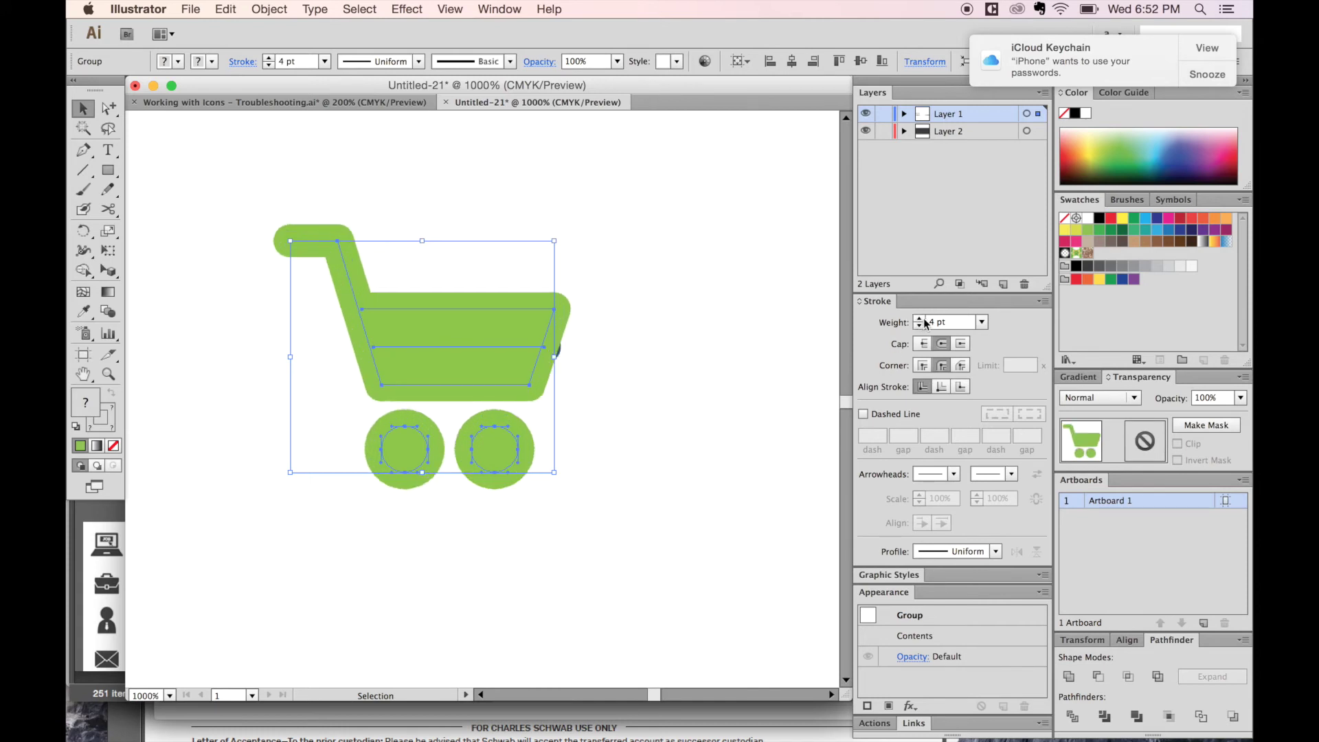
click(618, 324)
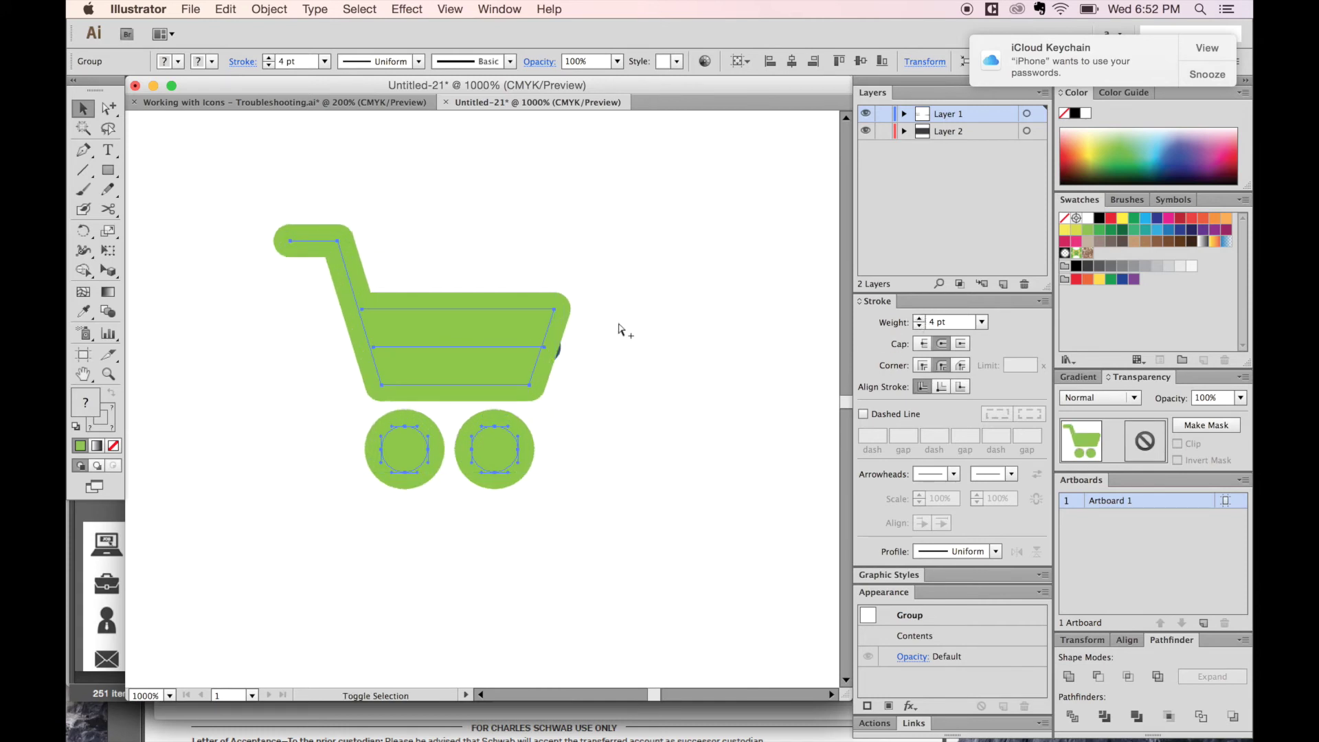
Remove the dark middle bar hidden inside the green cart basket by deleting its end in Outline view
key(a)
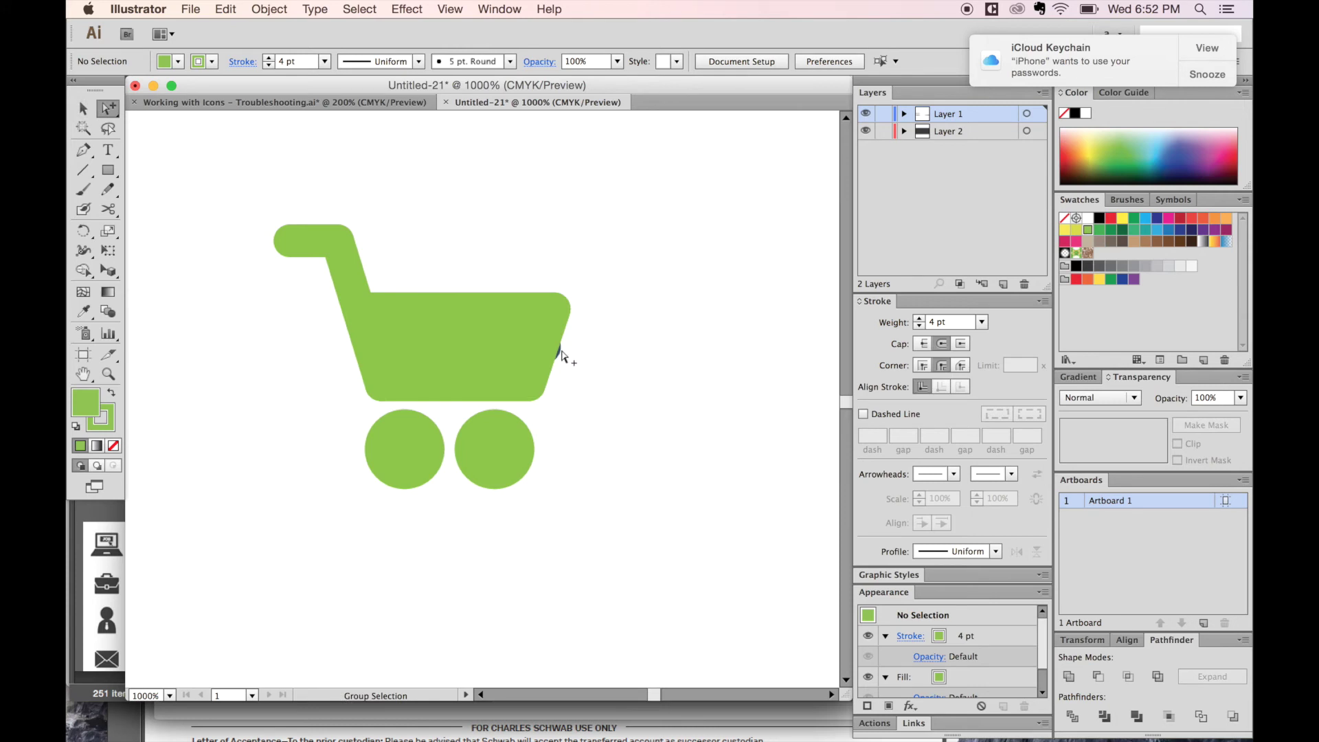
key(super+y)
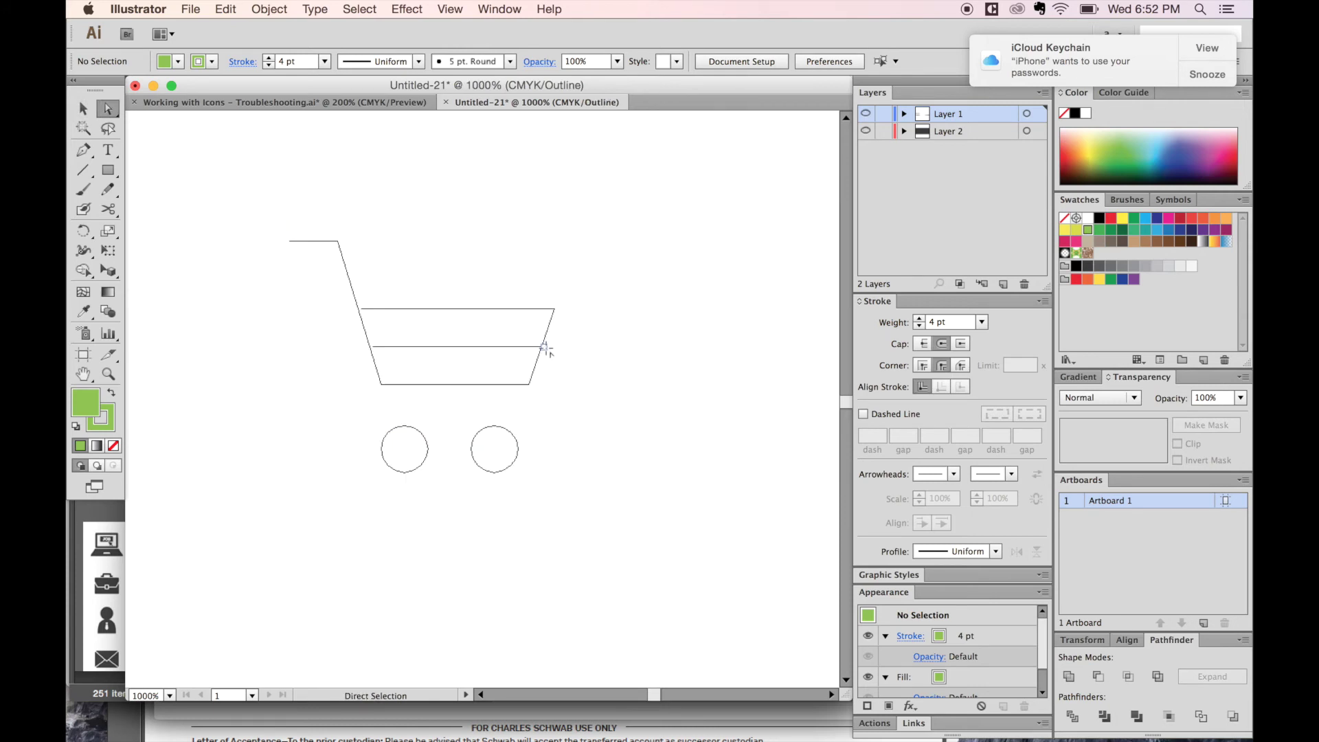
click(542, 348)
key(super+y)
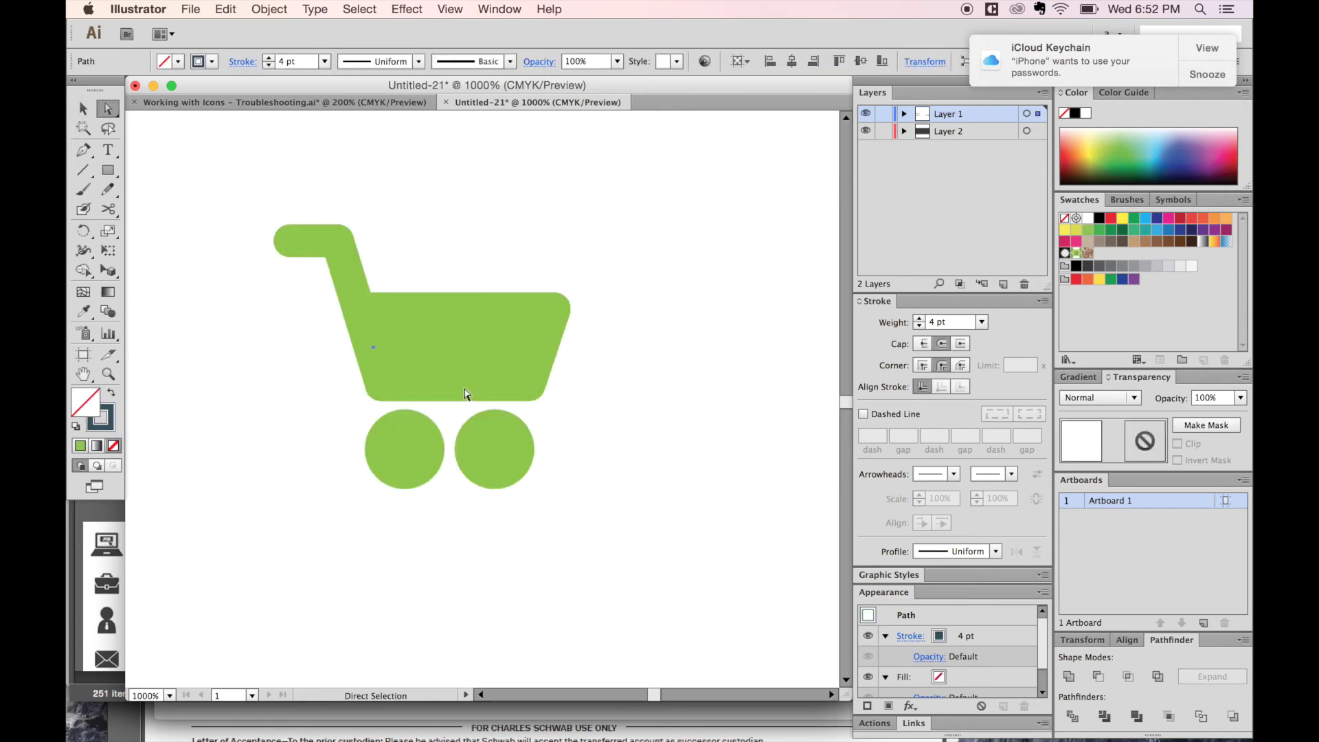
key(shift+super+a)
Move the dark shopping cart copy horizontally by -10 so it sits on top of the green cart
scroll(464, 394, down, 8)
key(space)
drag(530, 408, 250, 432)
drag(483, 442, 239, 442)
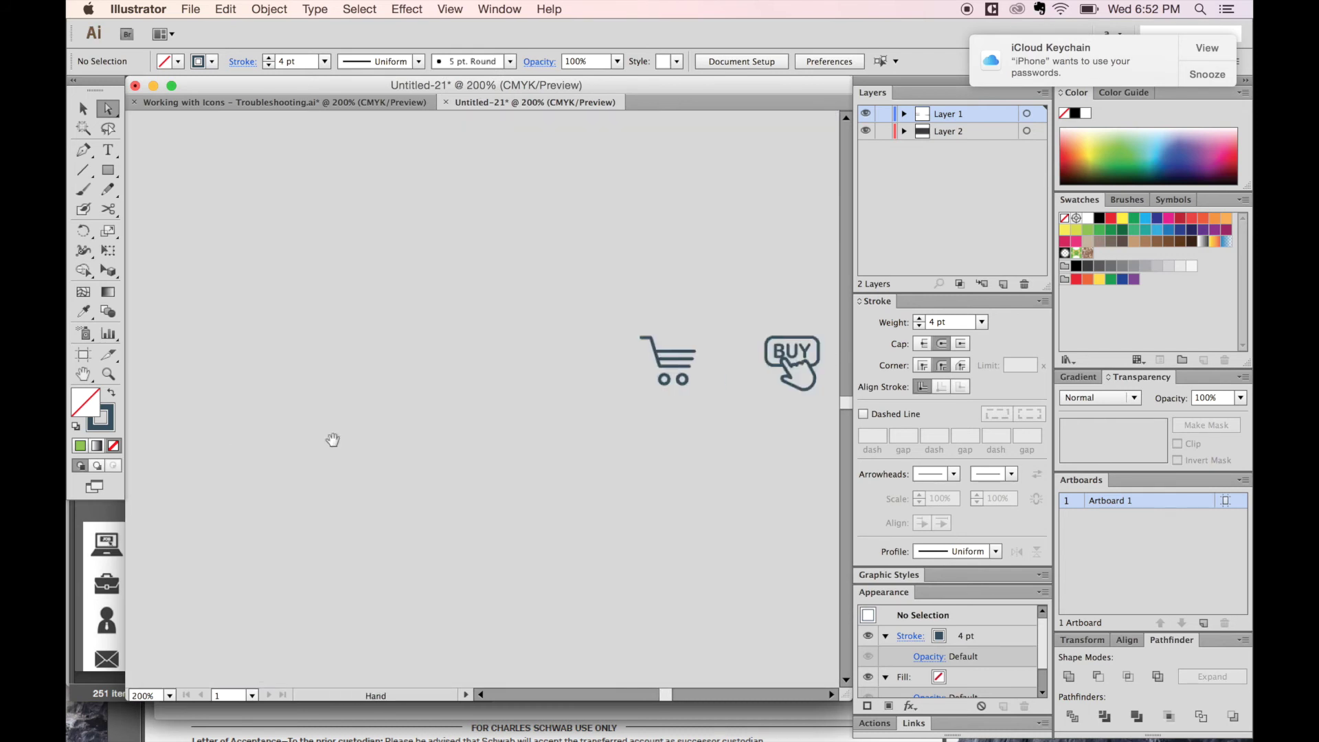
drag(706, 330, 625, 415)
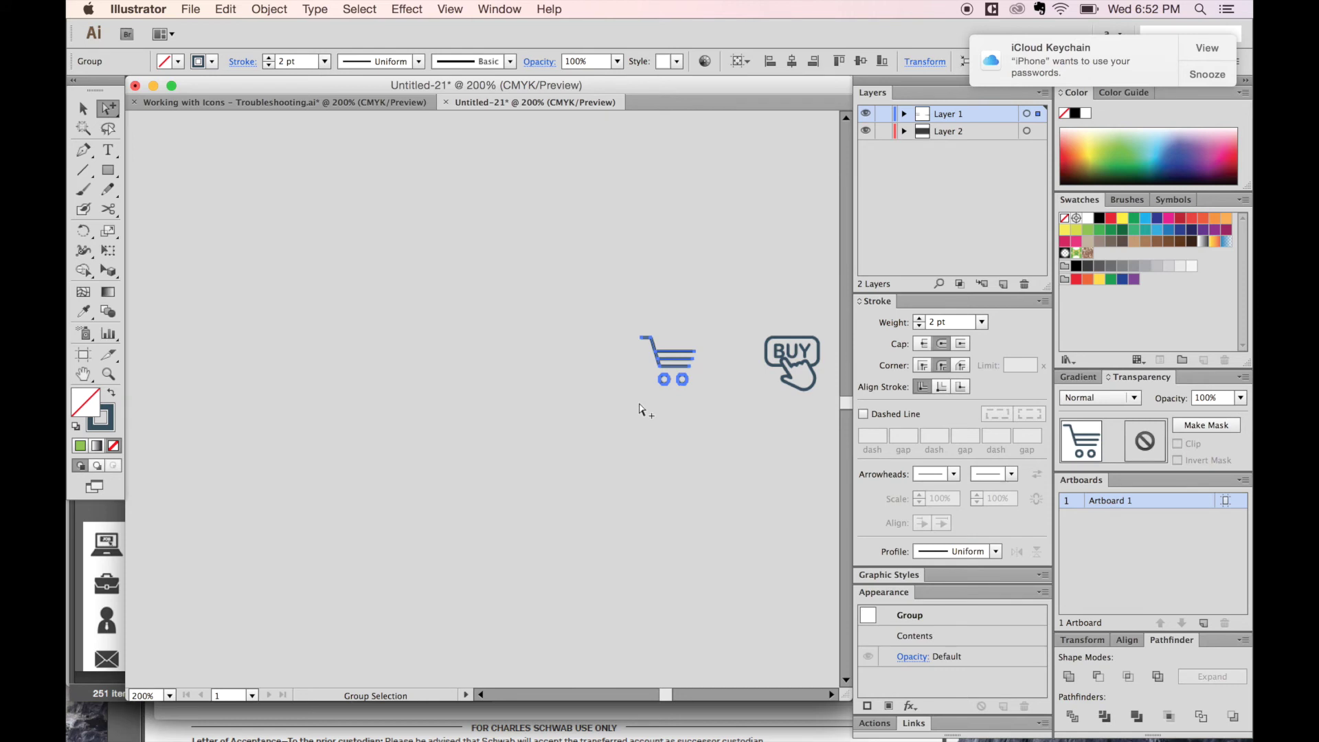
key(v)
key(Return)
click(583, 248)
text(-10)
key(Return)
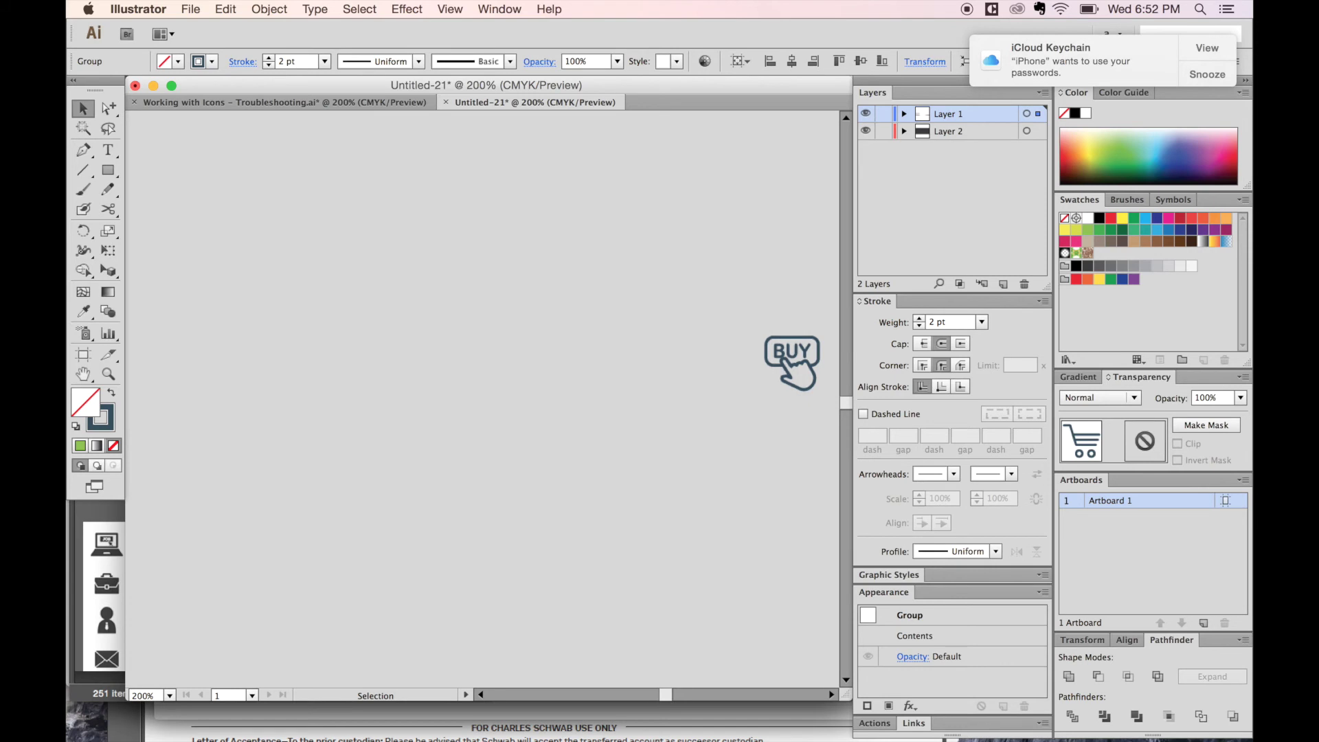
key(super+0)
key(z)
drag(385, 460, 244, 588)
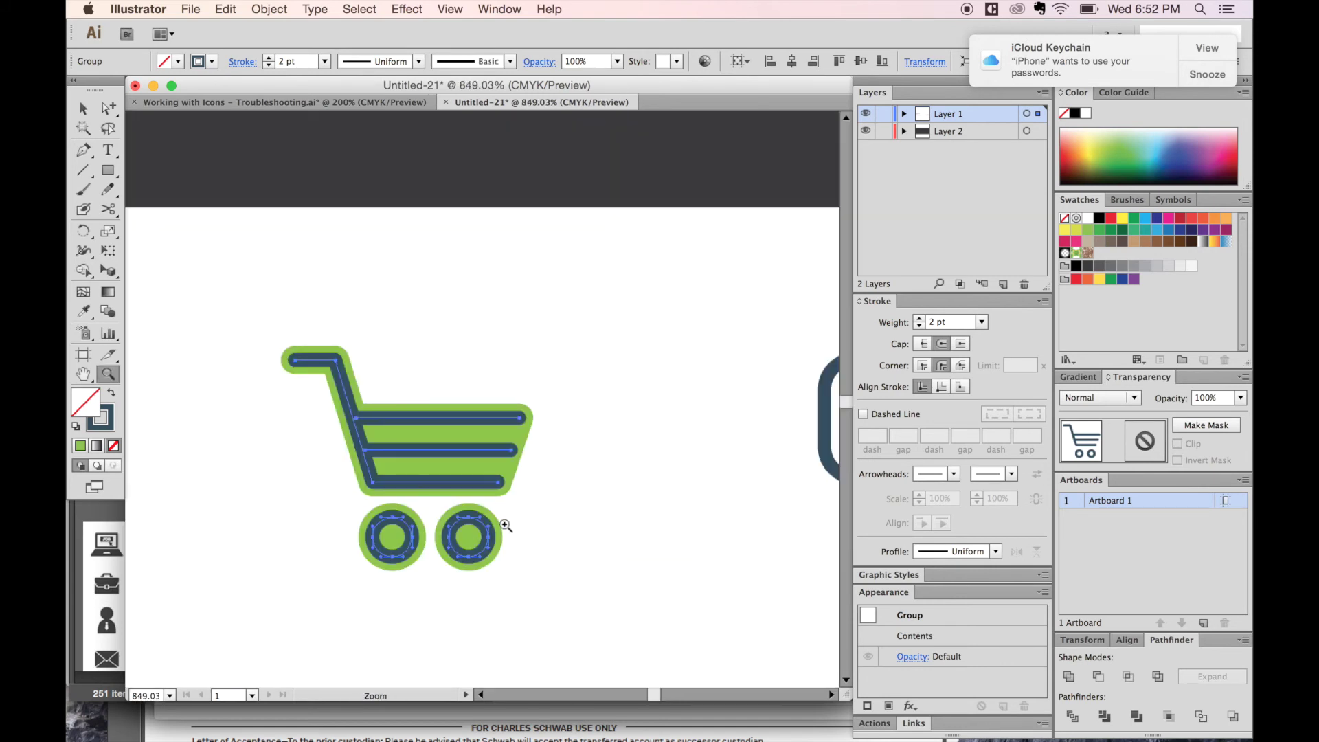
key(super+shift+a)
Copy the button frame and hand outlines of the BUY icon and paste the copies behind it
key(space)
drag(591, 520, 283, 453)
drag(622, 485, 443, 434)
key(a)
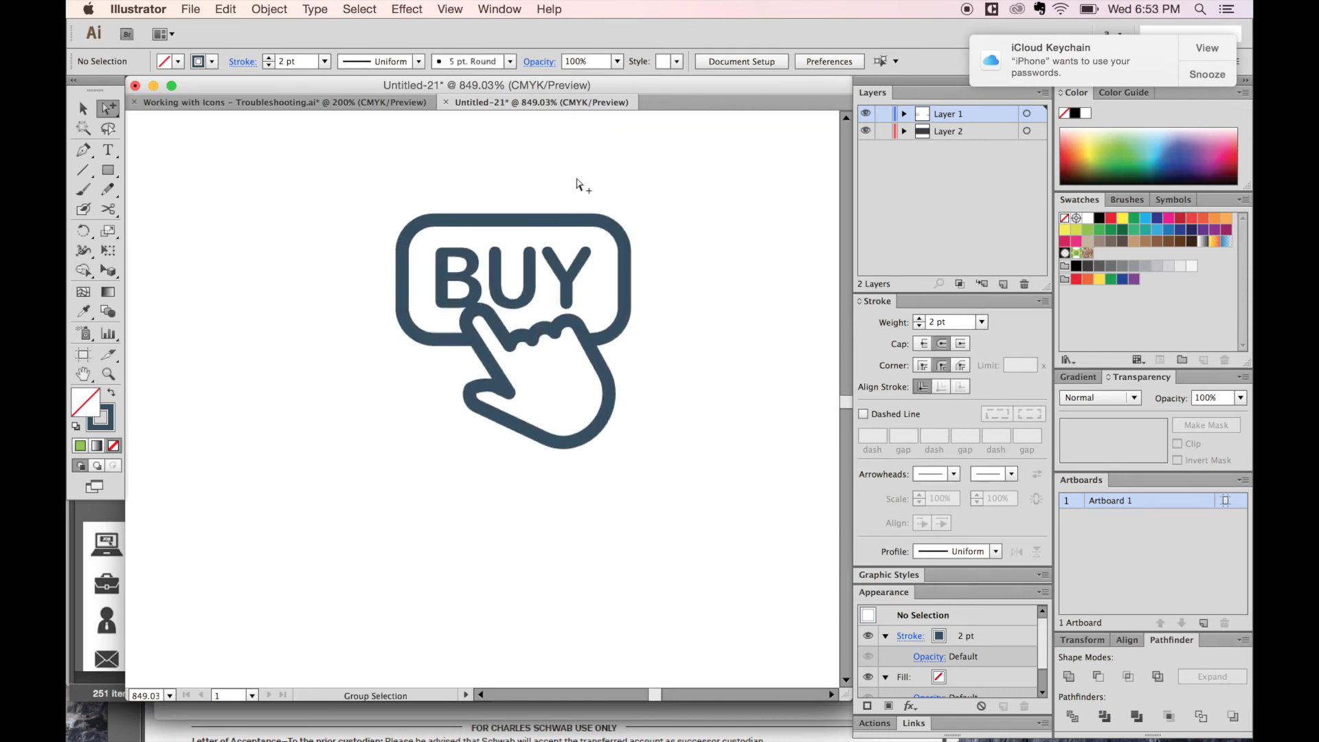
click(589, 216)
click(573, 422)
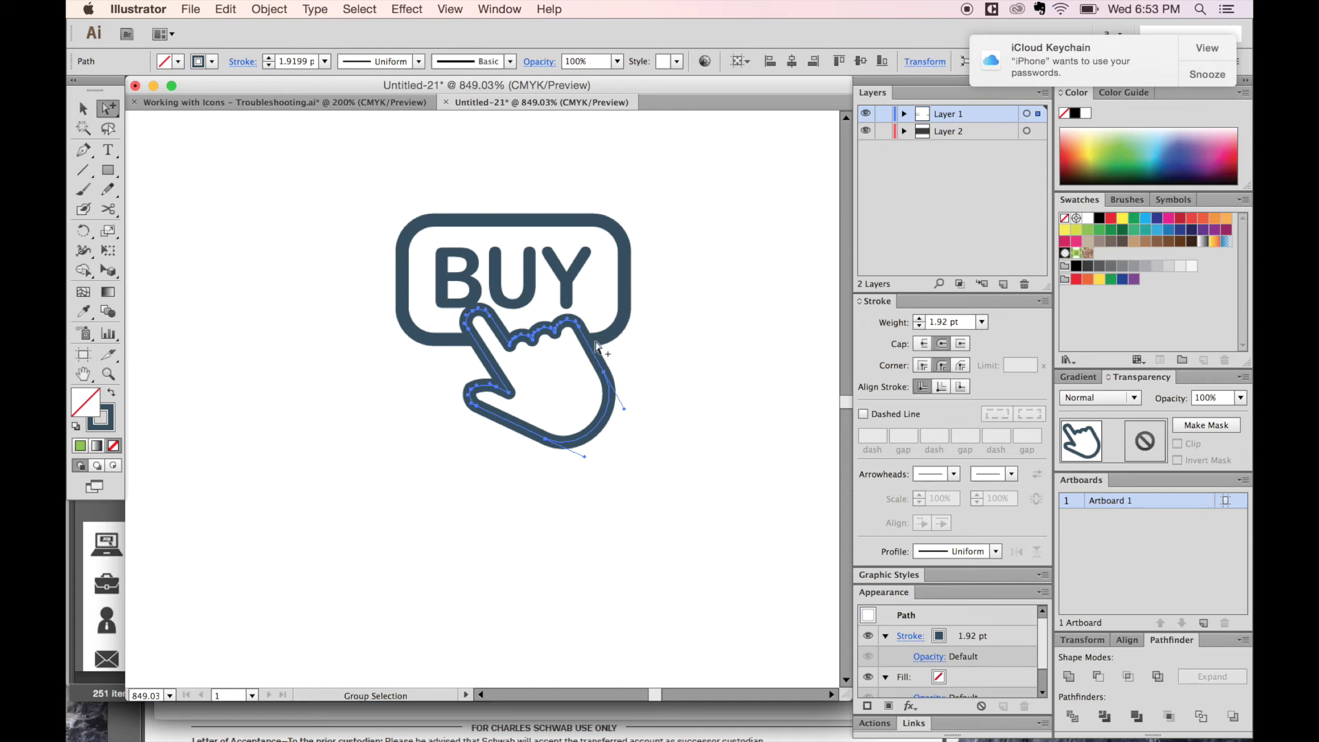
scroll(481, 399, left, 1)
shift+click(622, 319)
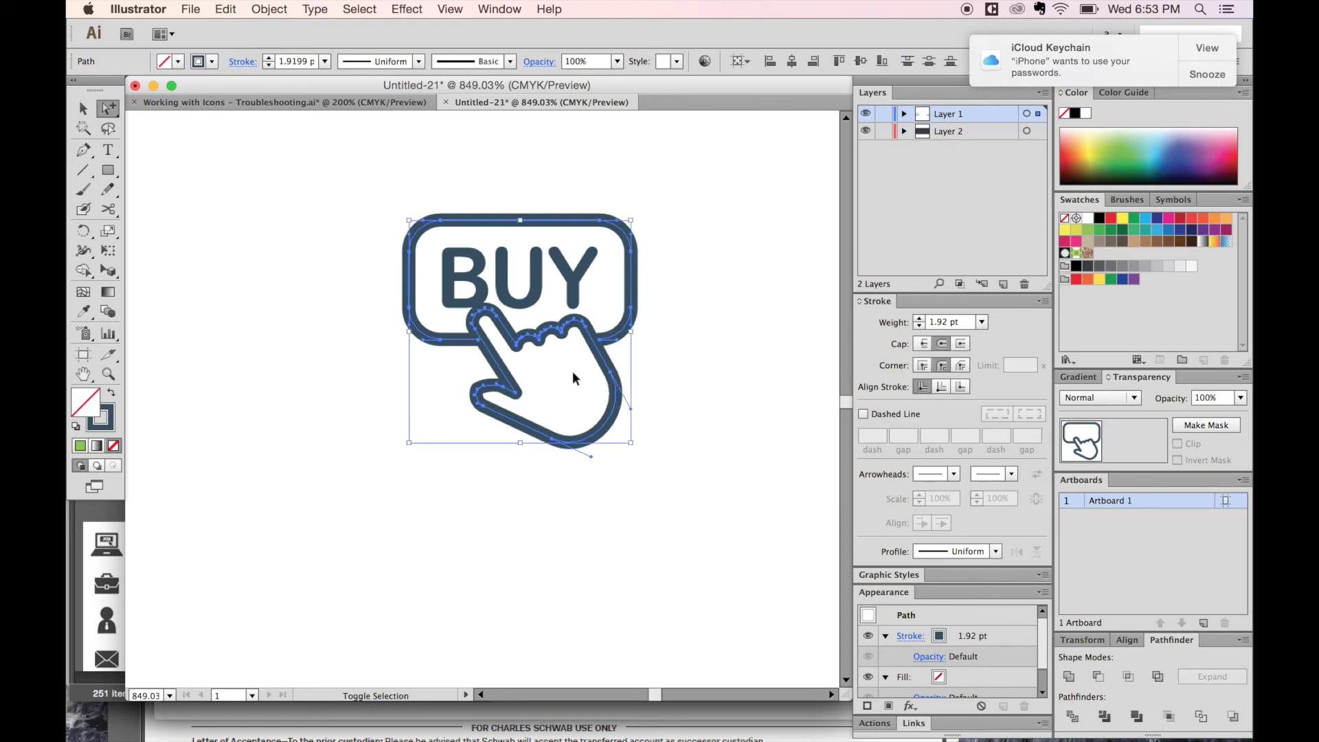
key(super)
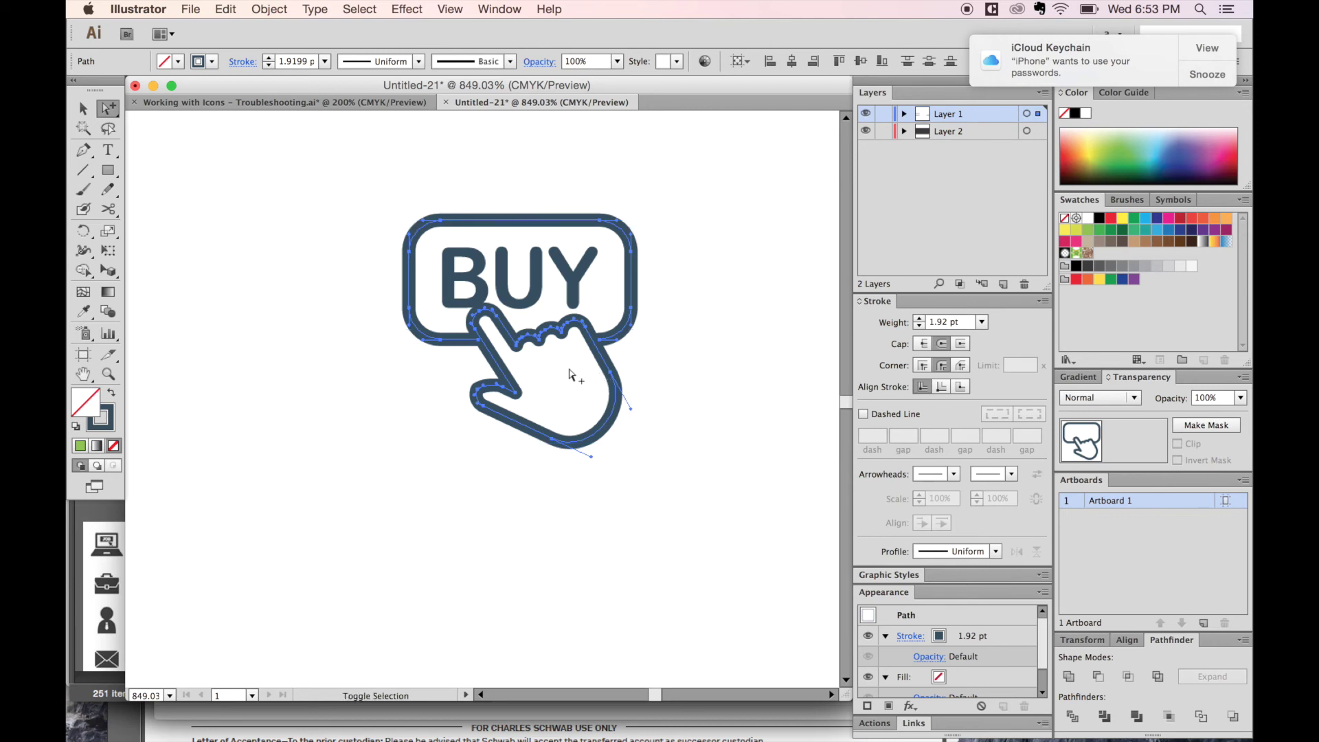
key(super+shift+a)
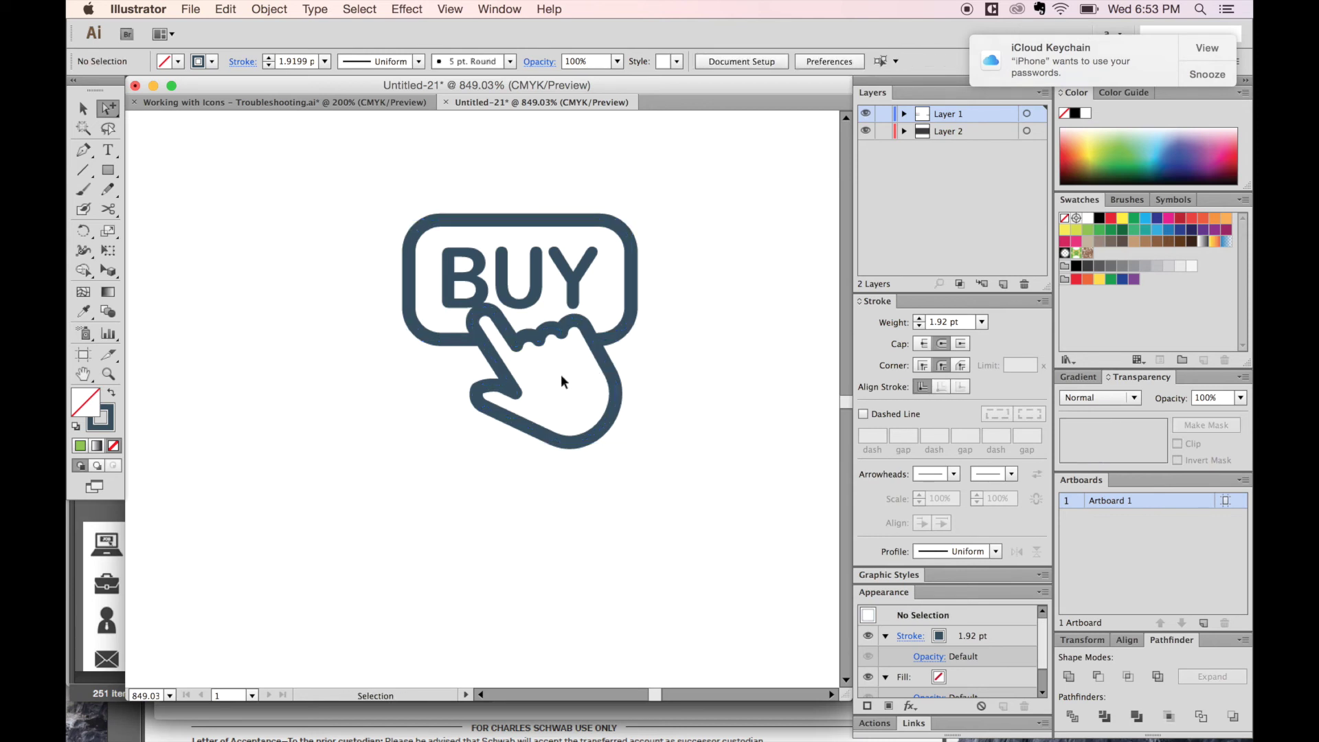
key(super+z)
Apply the cart's green fill and 4 pt green stroke to the BUY icon's pasted outlines with the Eyedropper
key(space)
drag(231, 364, 627, 385)
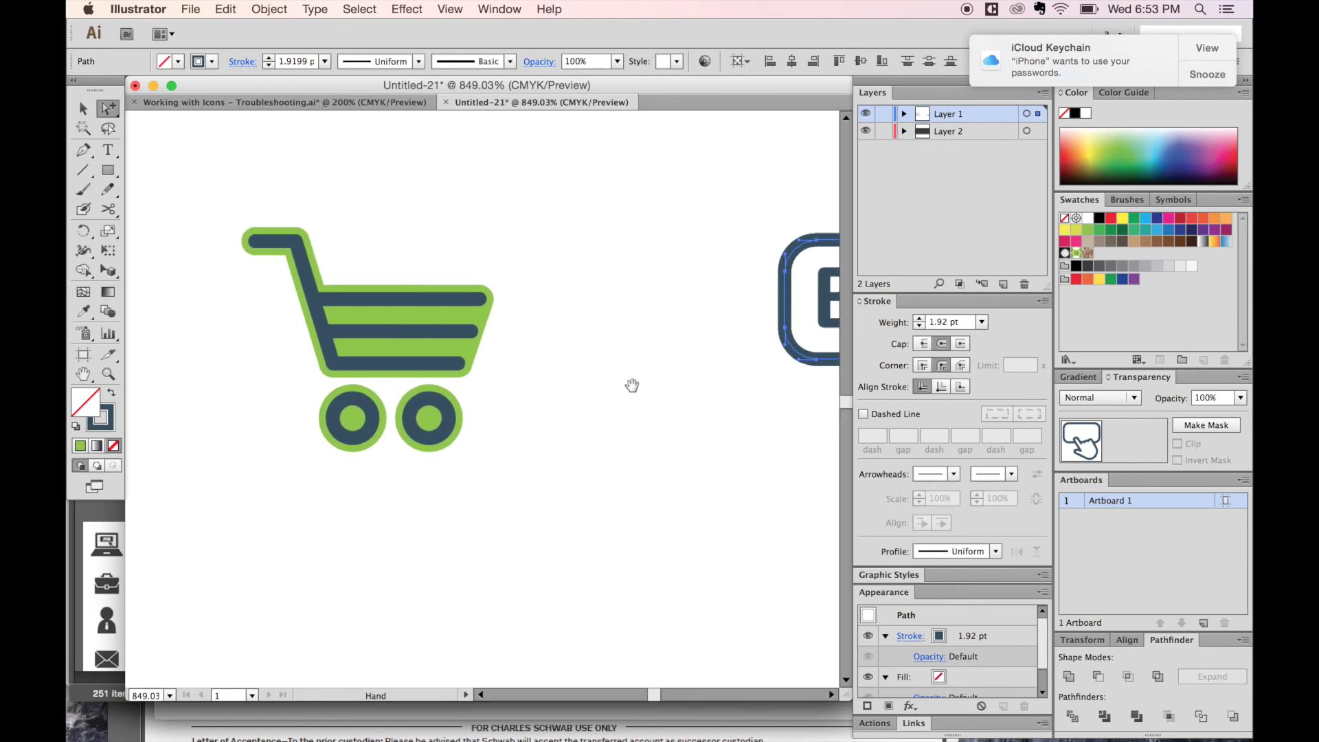
key(o)
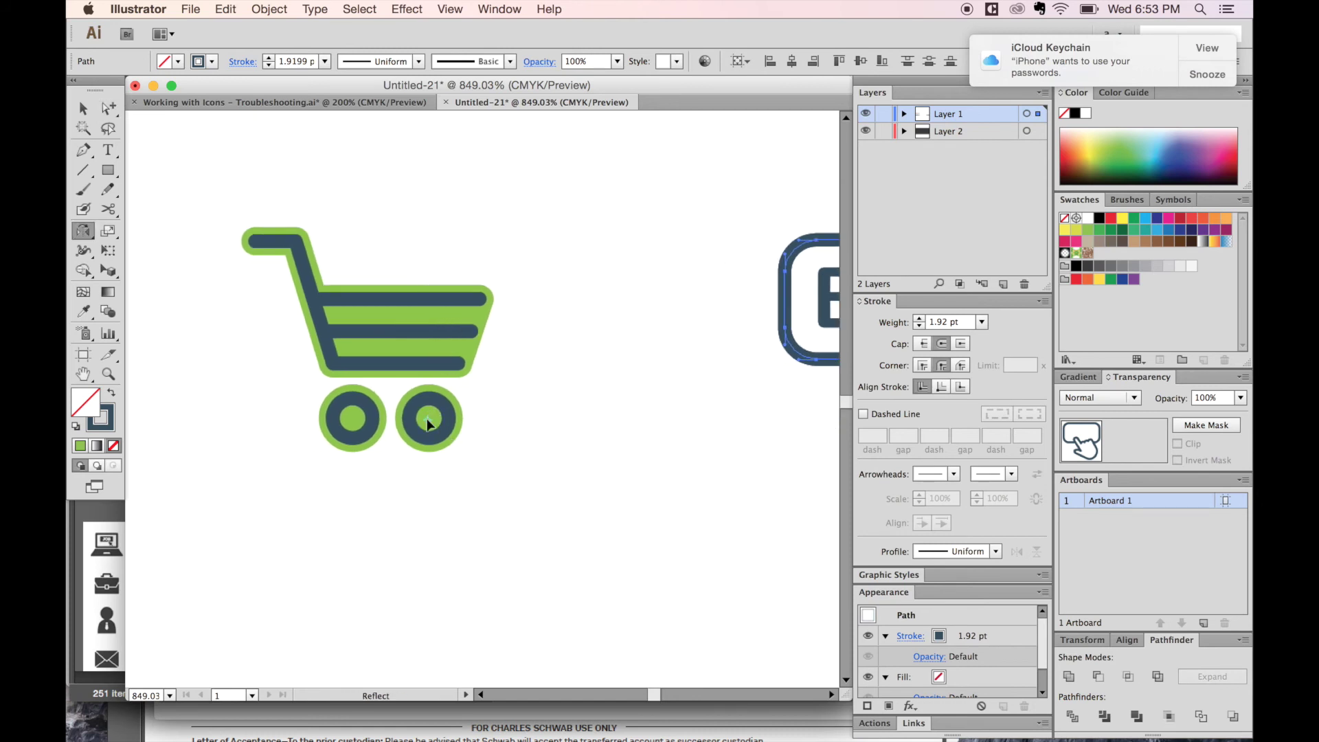
key(space)
drag(428, 424, 330, 431)
key(i)
click(329, 431)
key(space)
drag(658, 440, 461, 433)
key(super+shift+a)
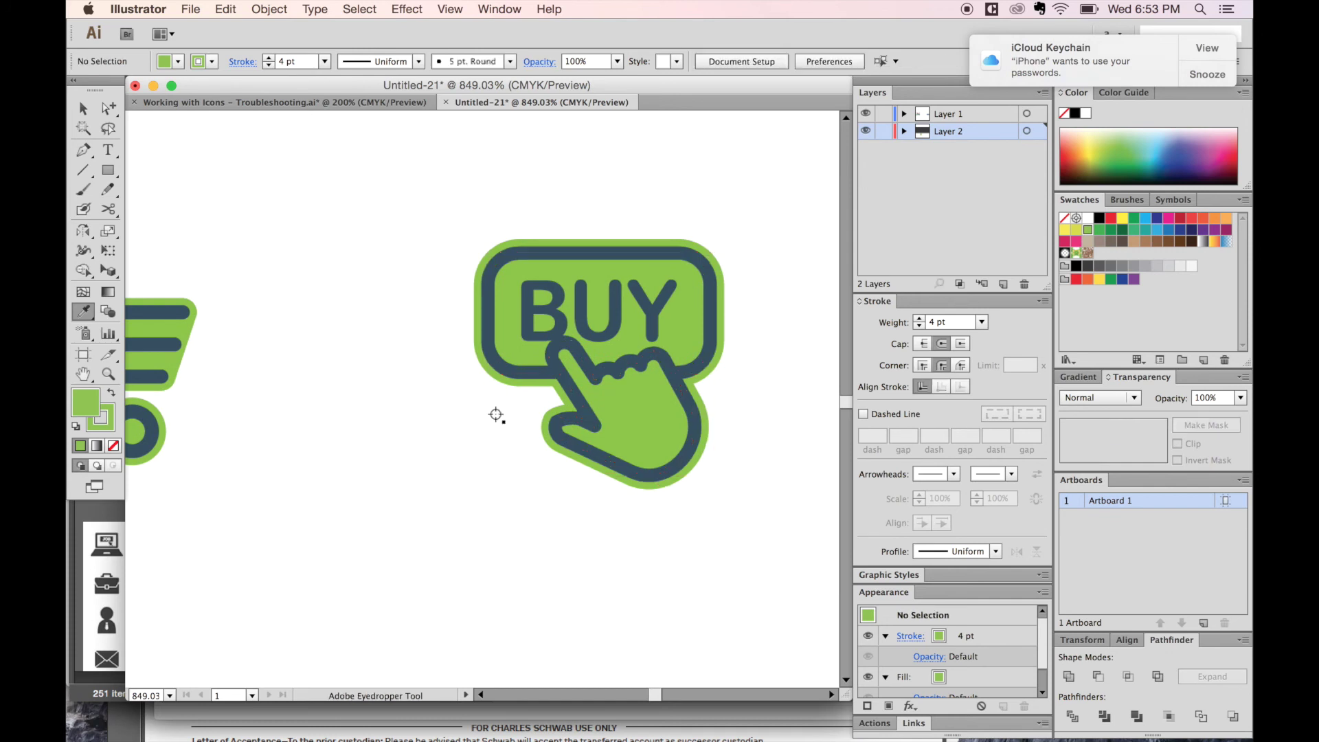
Paste copies of the box icon's body and lid outlines behind it and apply the BUY icon's green fill and 4 pt stroke to them
key(super+minus)
key(super+minus)
key(space)
drag(644, 388, 660, 378)
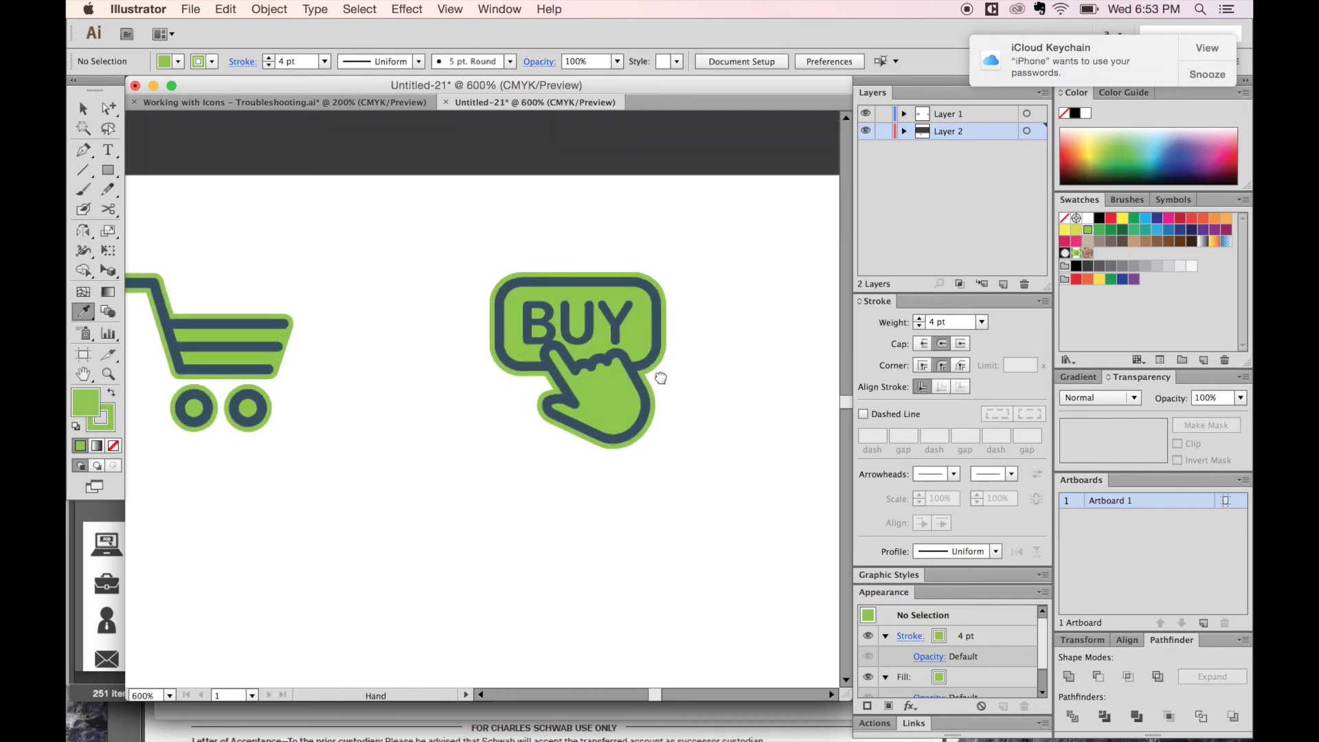
drag(677, 444, 297, 452)
key(a)
drag(666, 356, 634, 372)
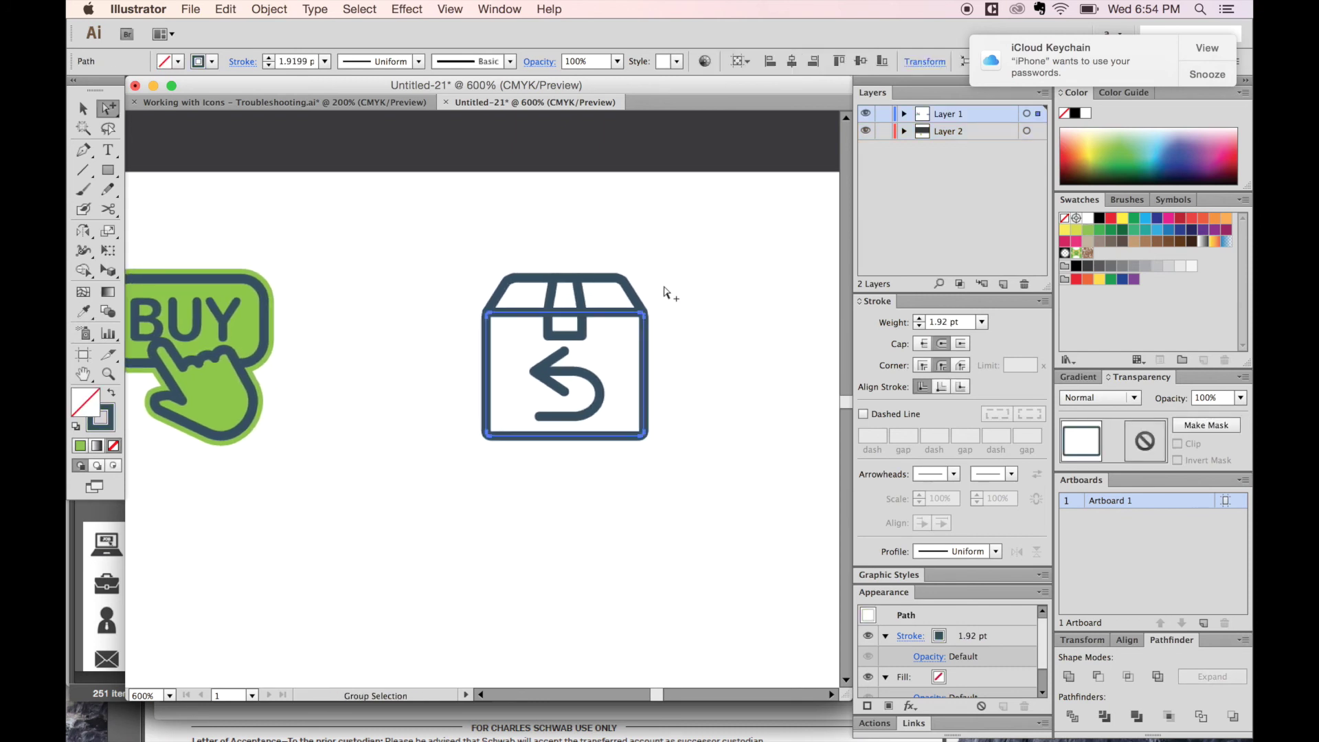
shift+click(631, 297)
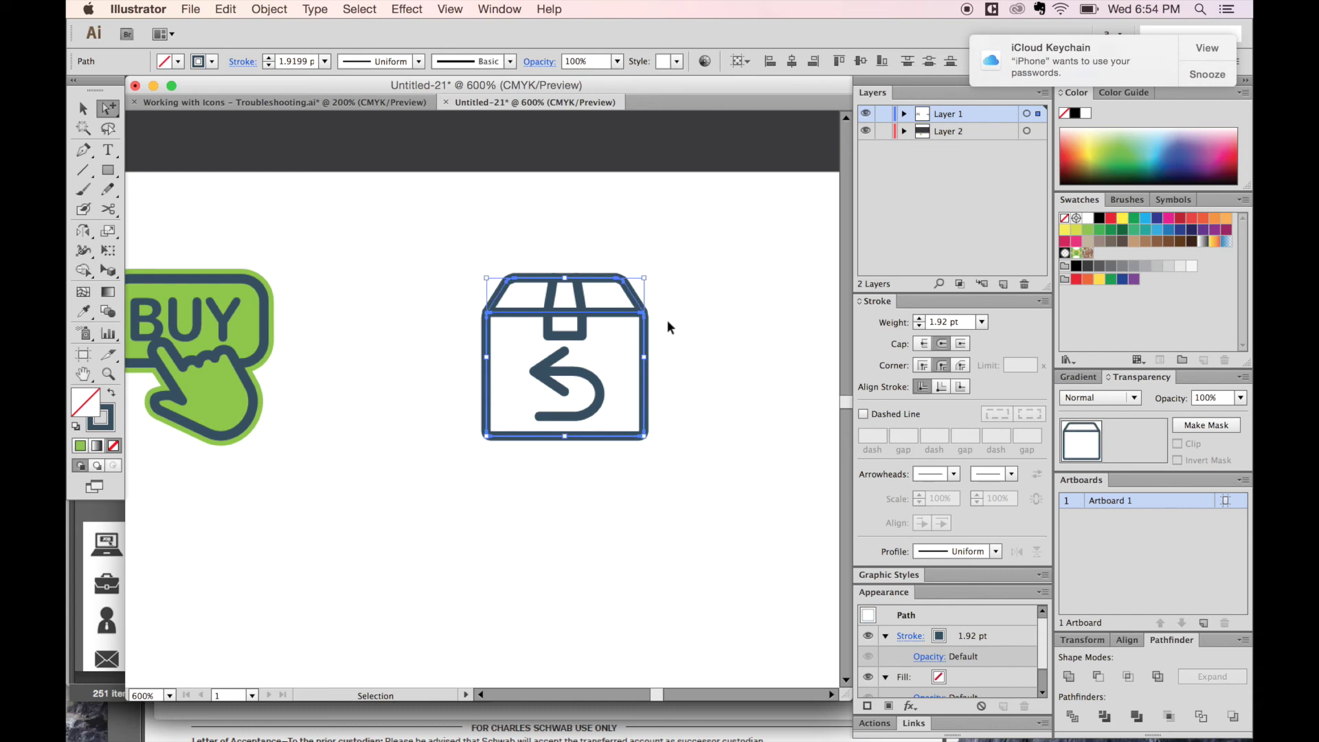
key(super+shift+a)
key(super+b)
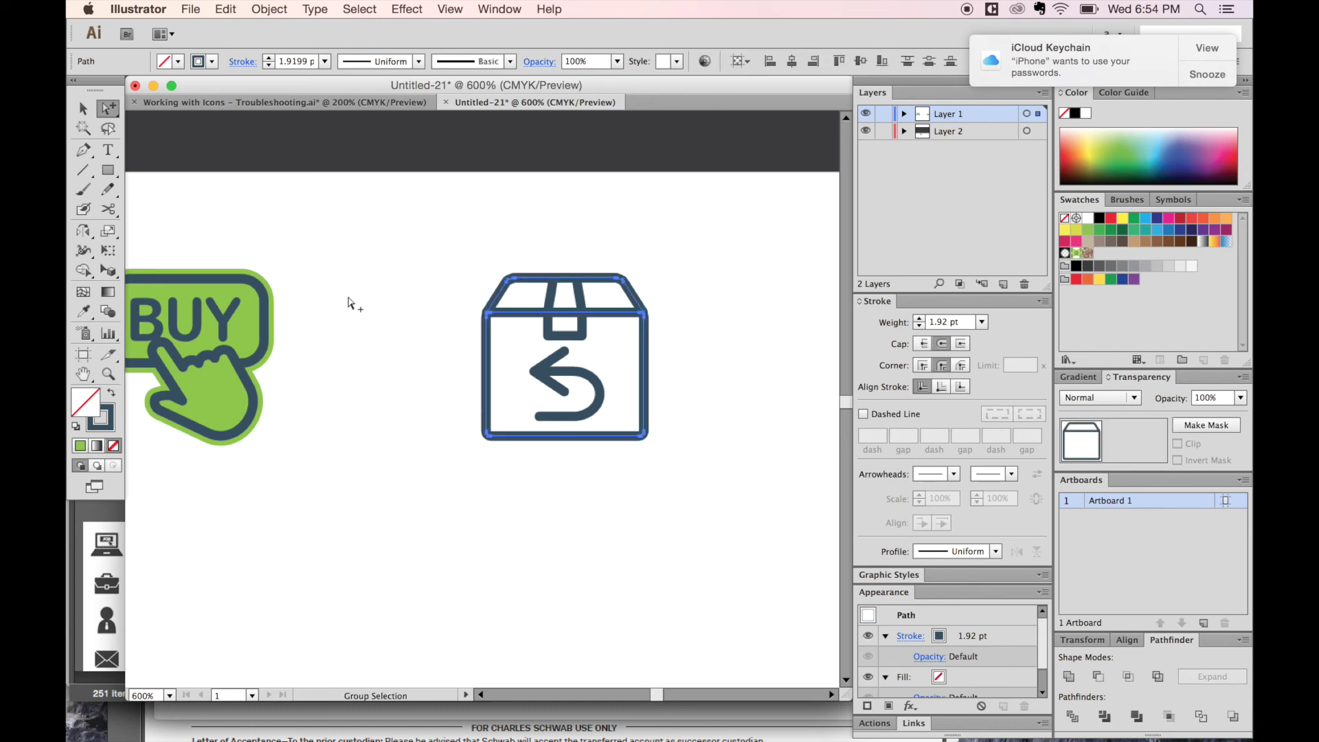
key(i)
click(223, 397)
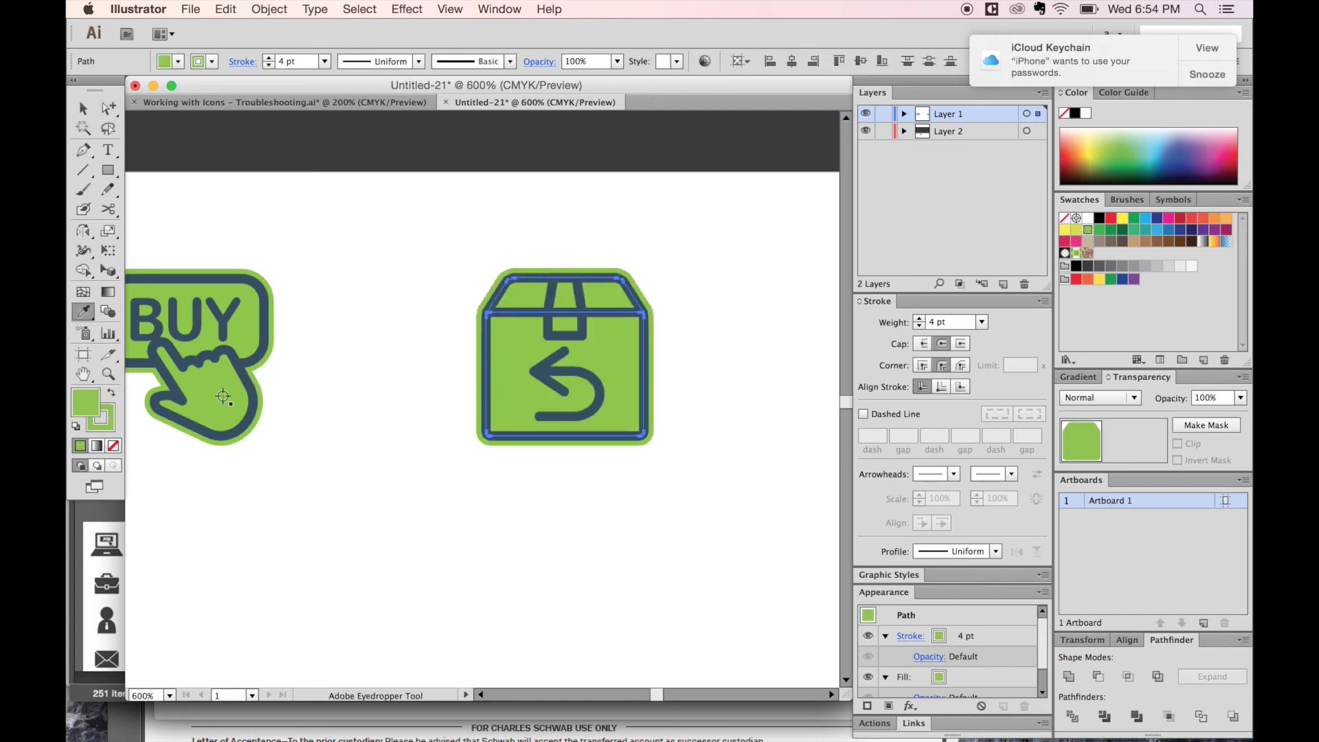
Copy the piggy bank icon's body, tail and coin outlines and paste the copies behind it
key(space)
drag(655, 501, 291, 450)
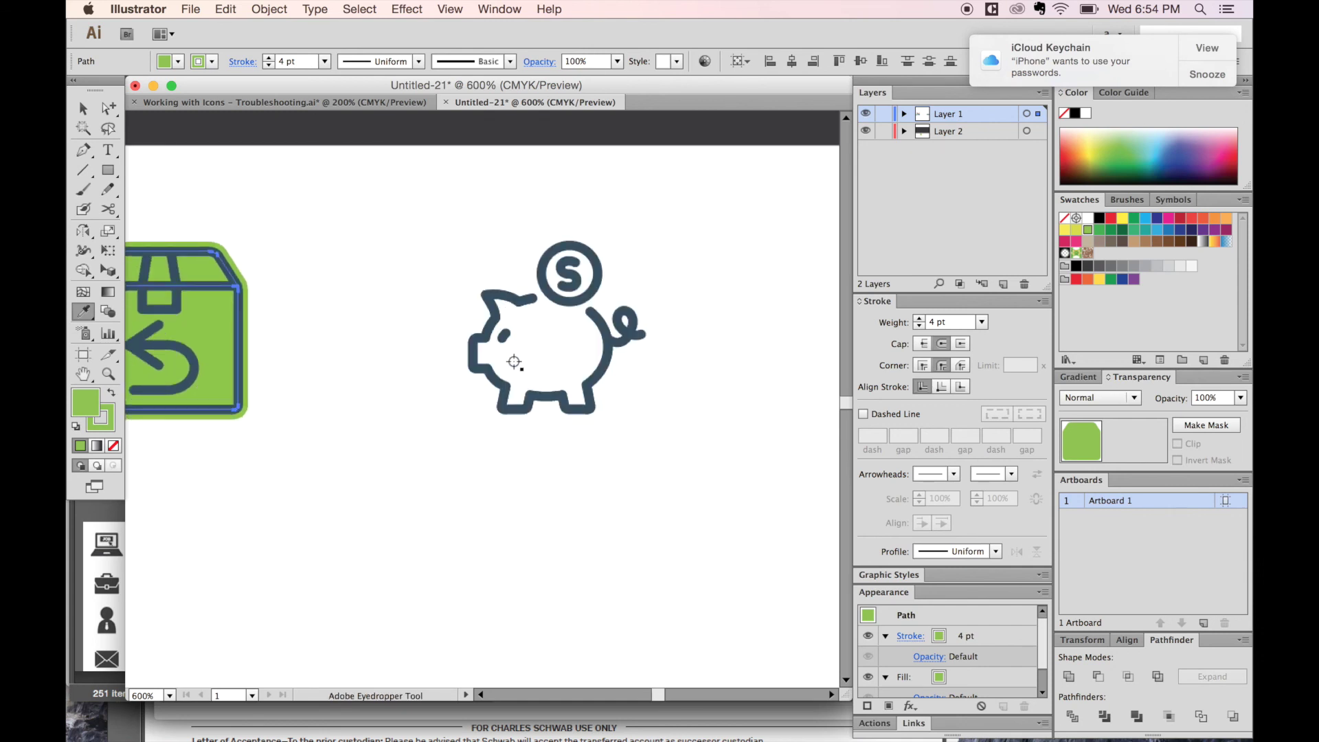
key(space)
drag(517, 353, 547, 348)
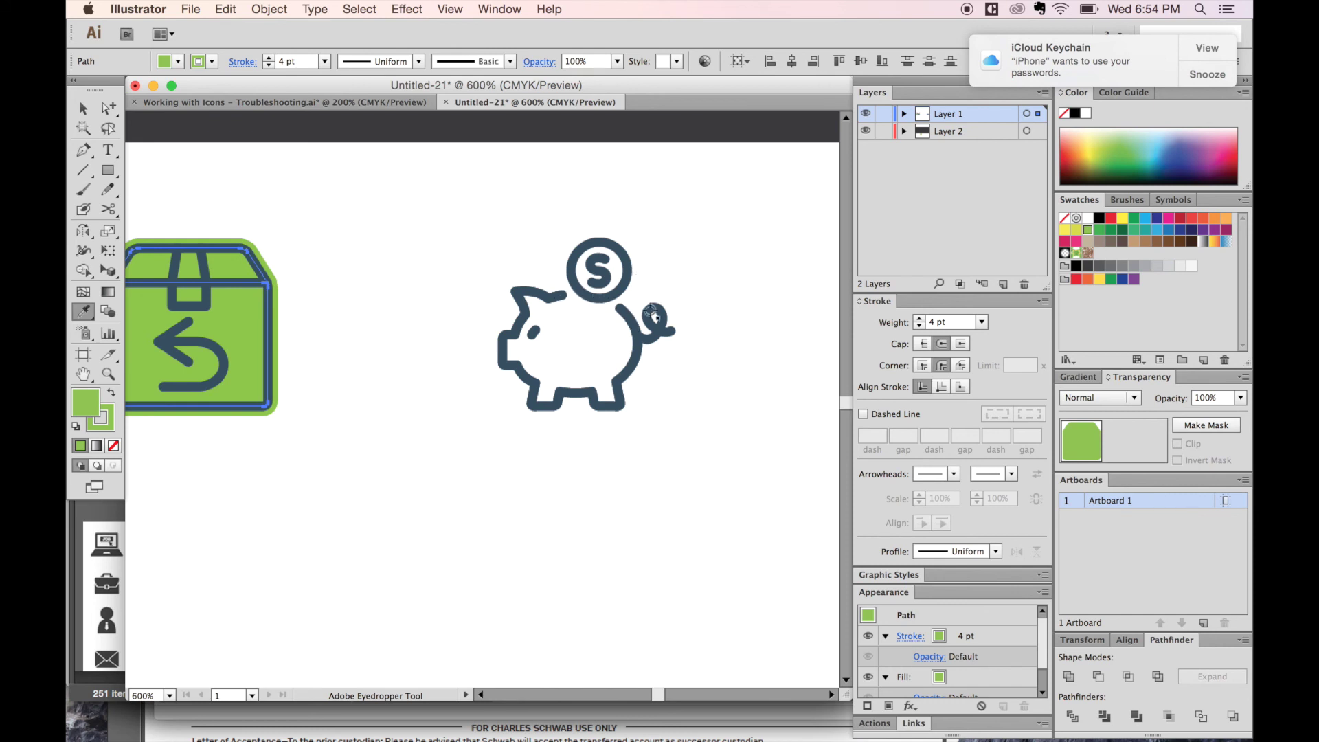
key(v)
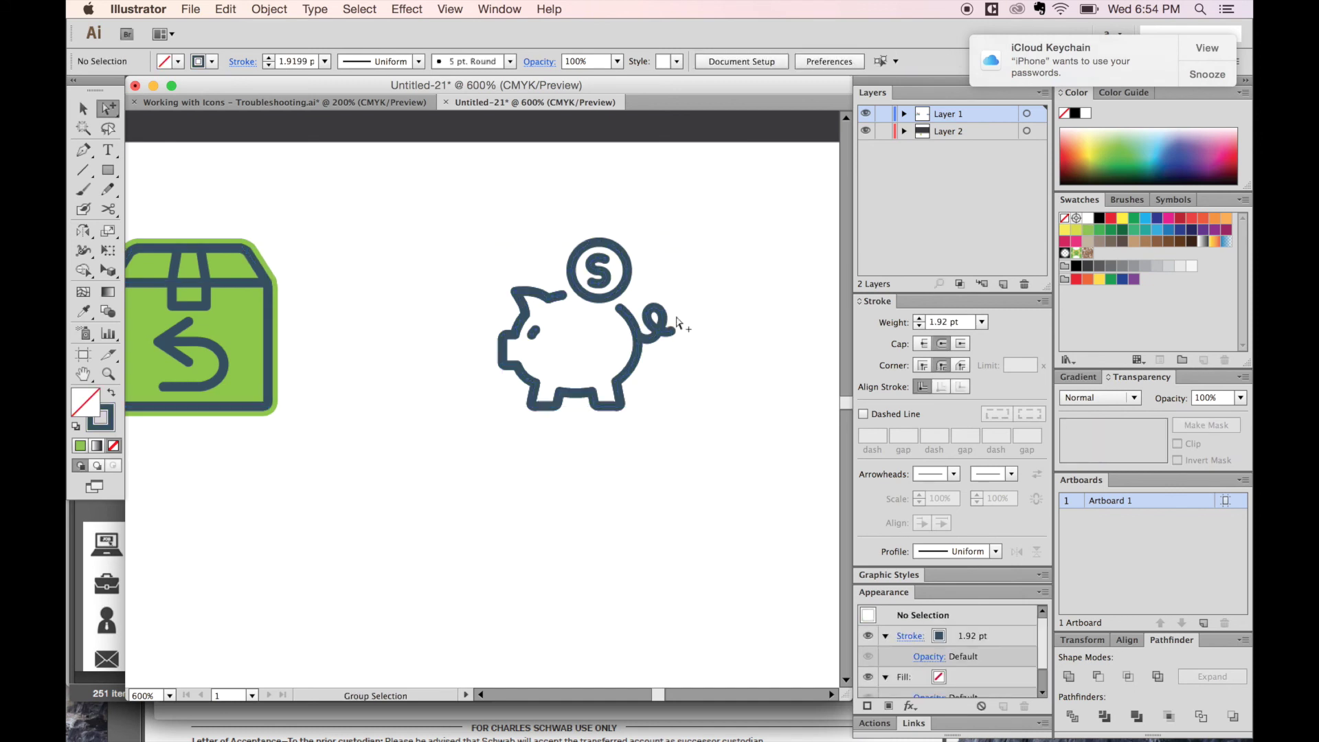
click(619, 347)
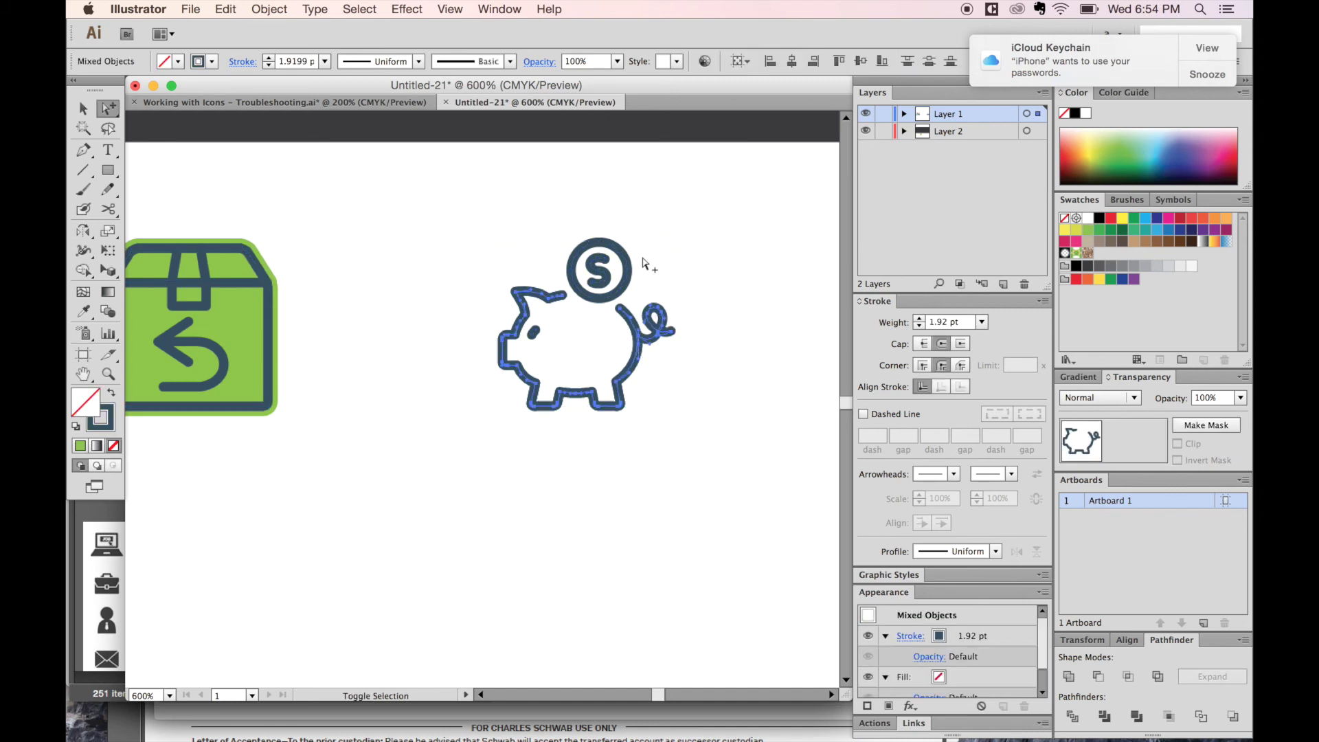
drag(627, 270, 619, 277)
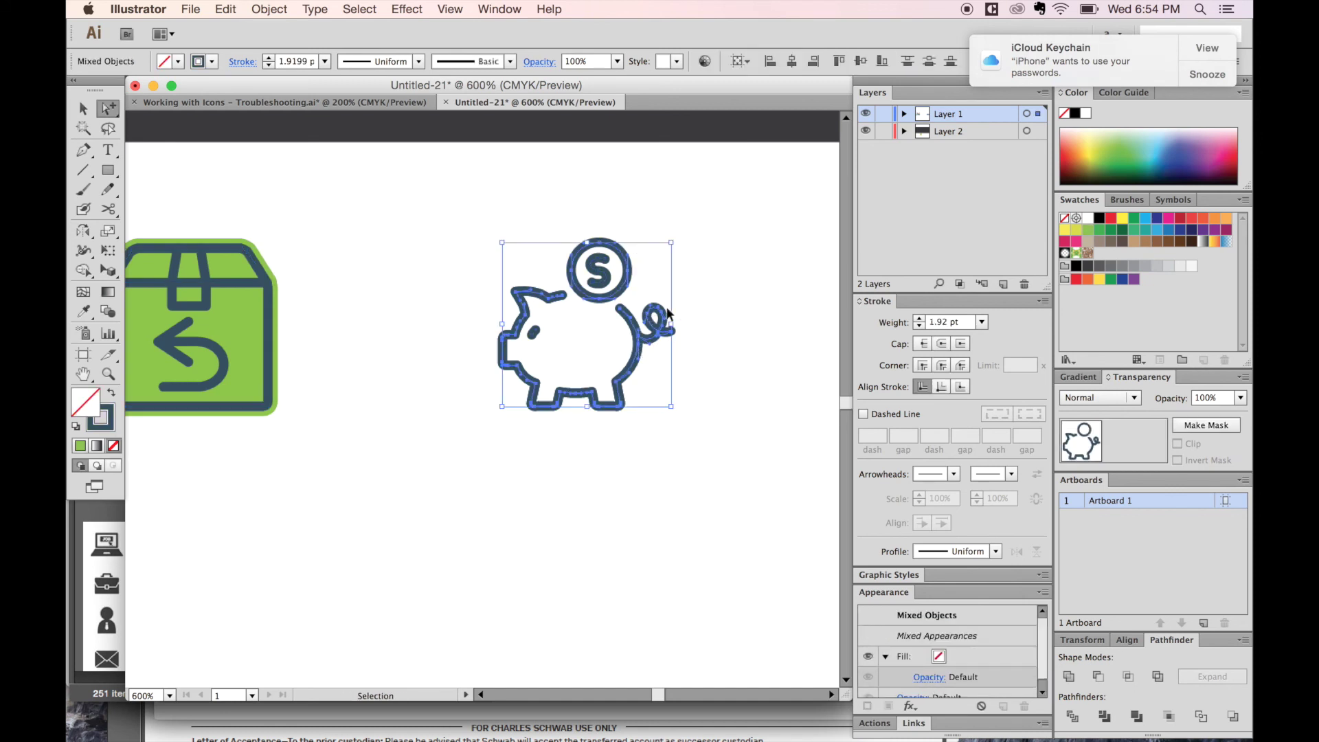
key(shift+super+a)
click(668, 315)
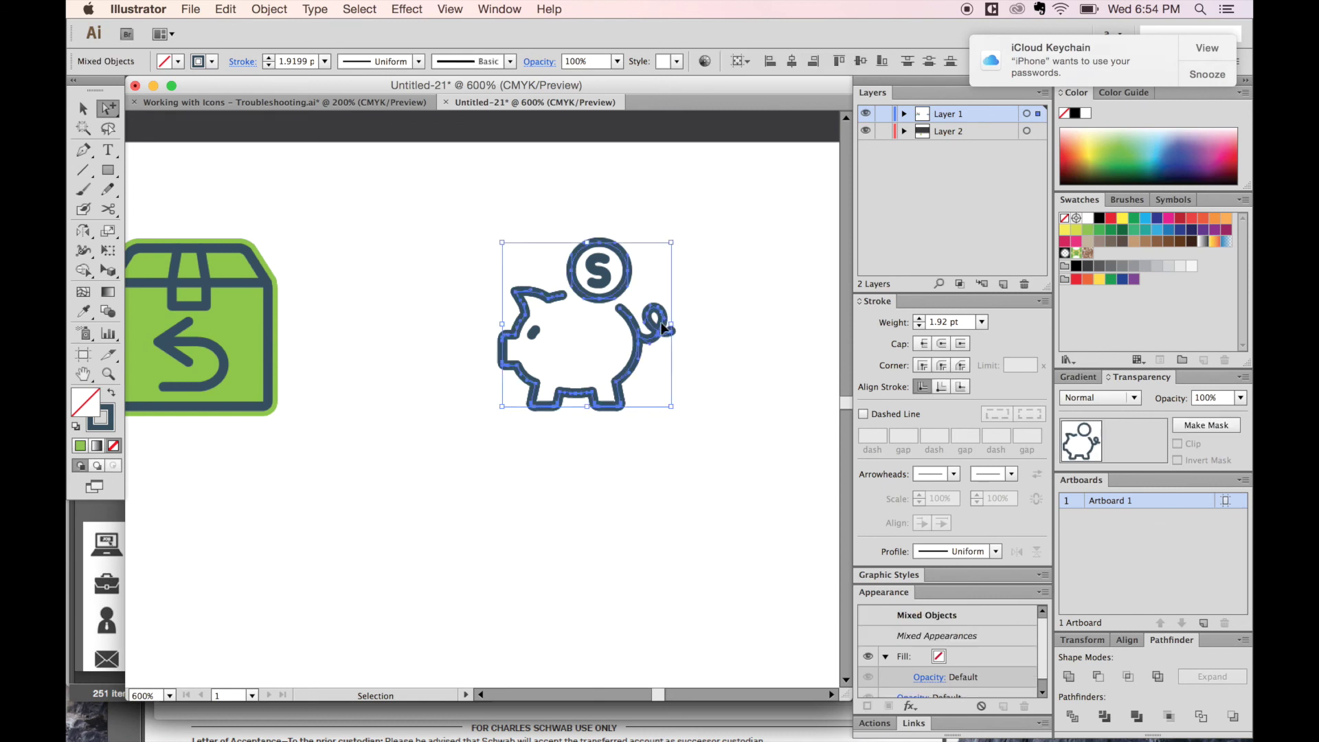
Apply the box icon's green fill and 4 pt green stroke to the piggy bank's pasted outlines with the Eyedropper
key(i)
click(233, 320)
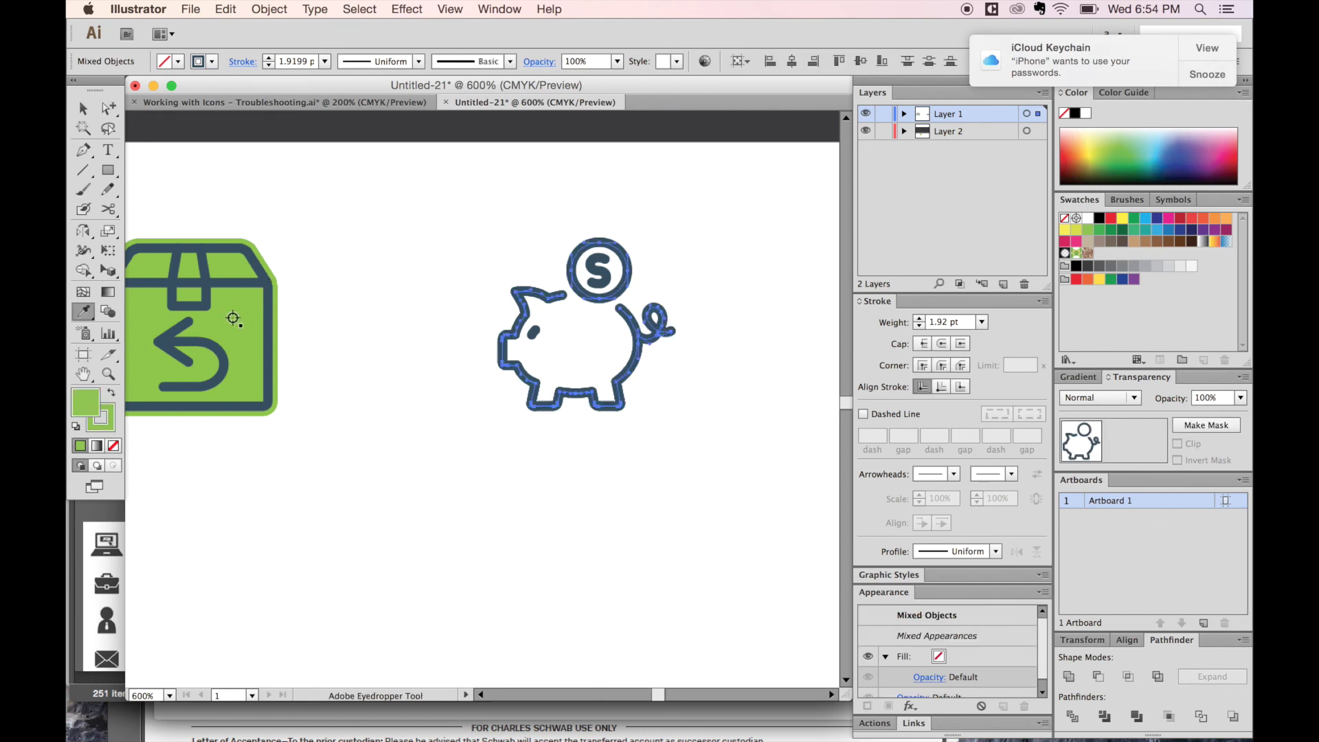
drag(408, 381, 452, 413)
key(super+shift+a)
Examine the green backings of the cart, BUY, box and piggy bank icons up close and alongside the dark webpage section
key(super+minus)
key(super+minus)
key(super+minus)
key(super+minus)
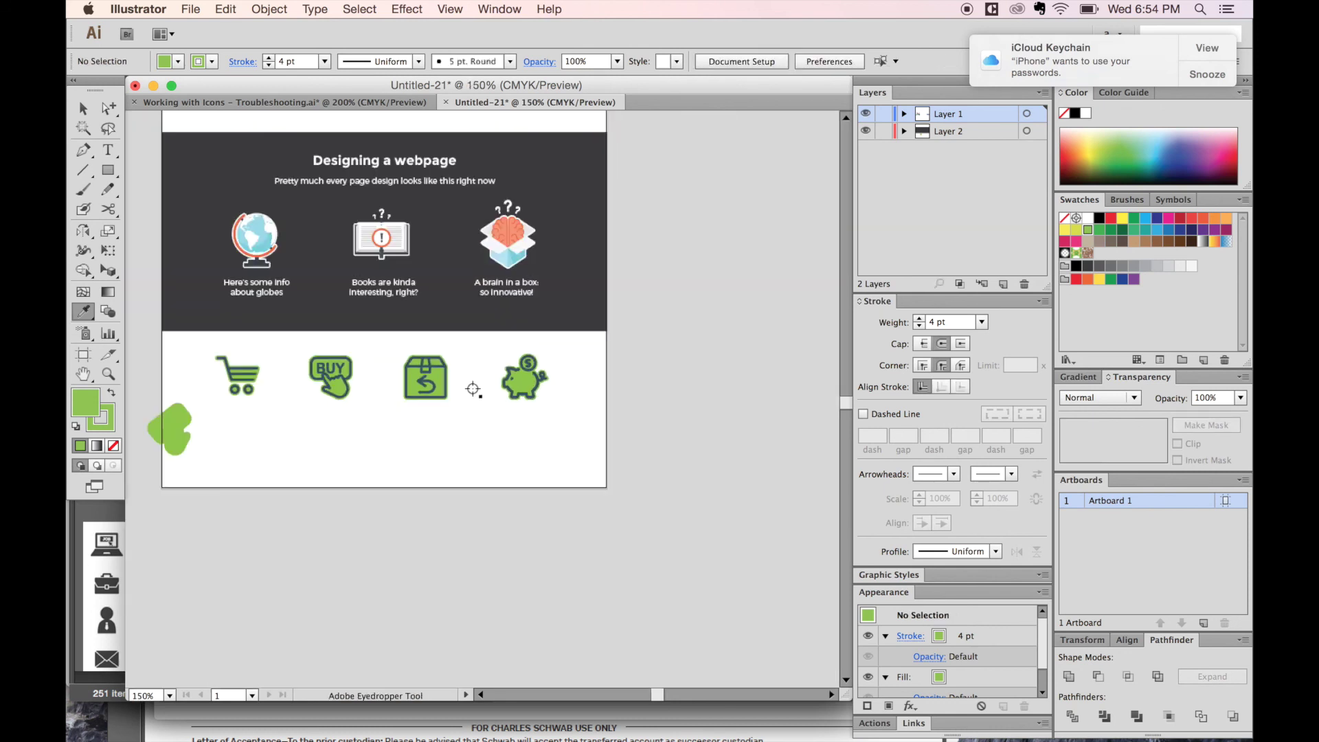
key(z)
drag(576, 278, 189, 434)
drag(353, 480, 289, 354)
drag(303, 285, 234, 363)
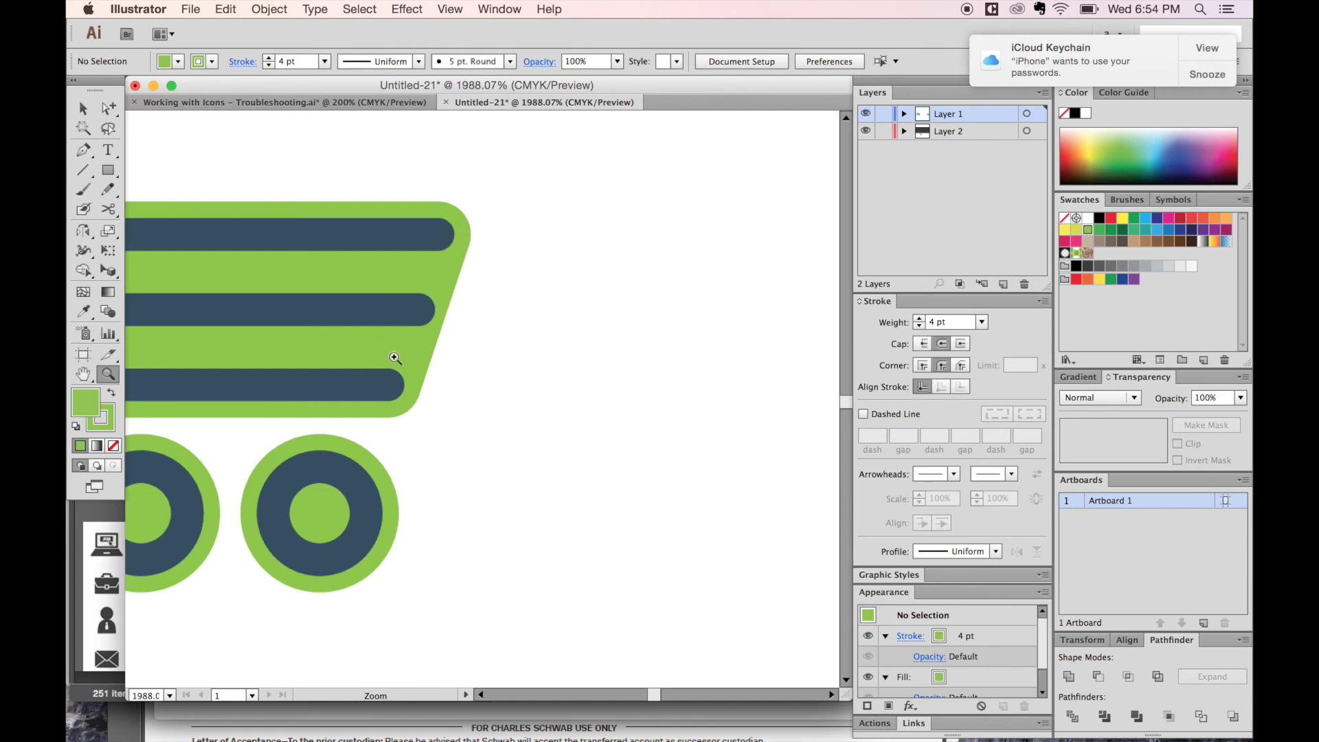
key(super+minus)
key(super+minus)
key(super+minus)
key(super+minus)
key(super+minus)
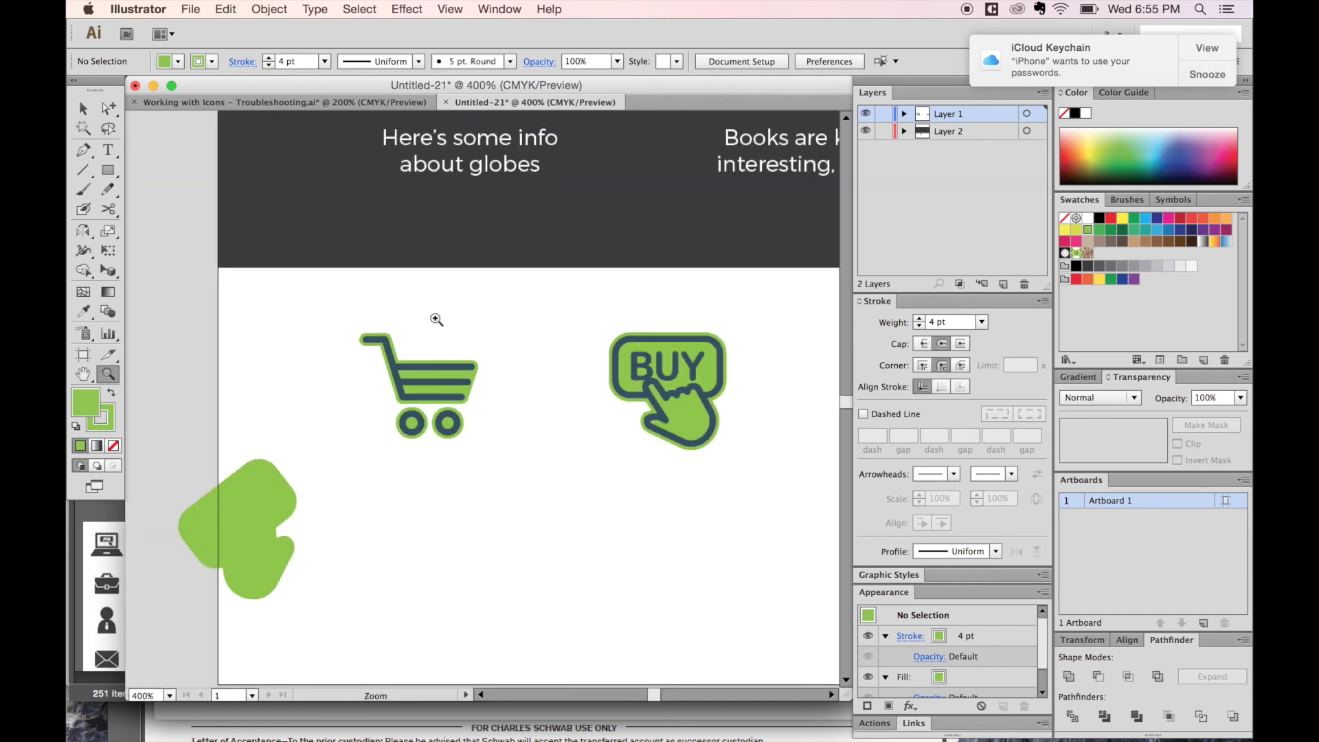
drag(563, 464, 418, 397)
drag(707, 412, 554, 412)
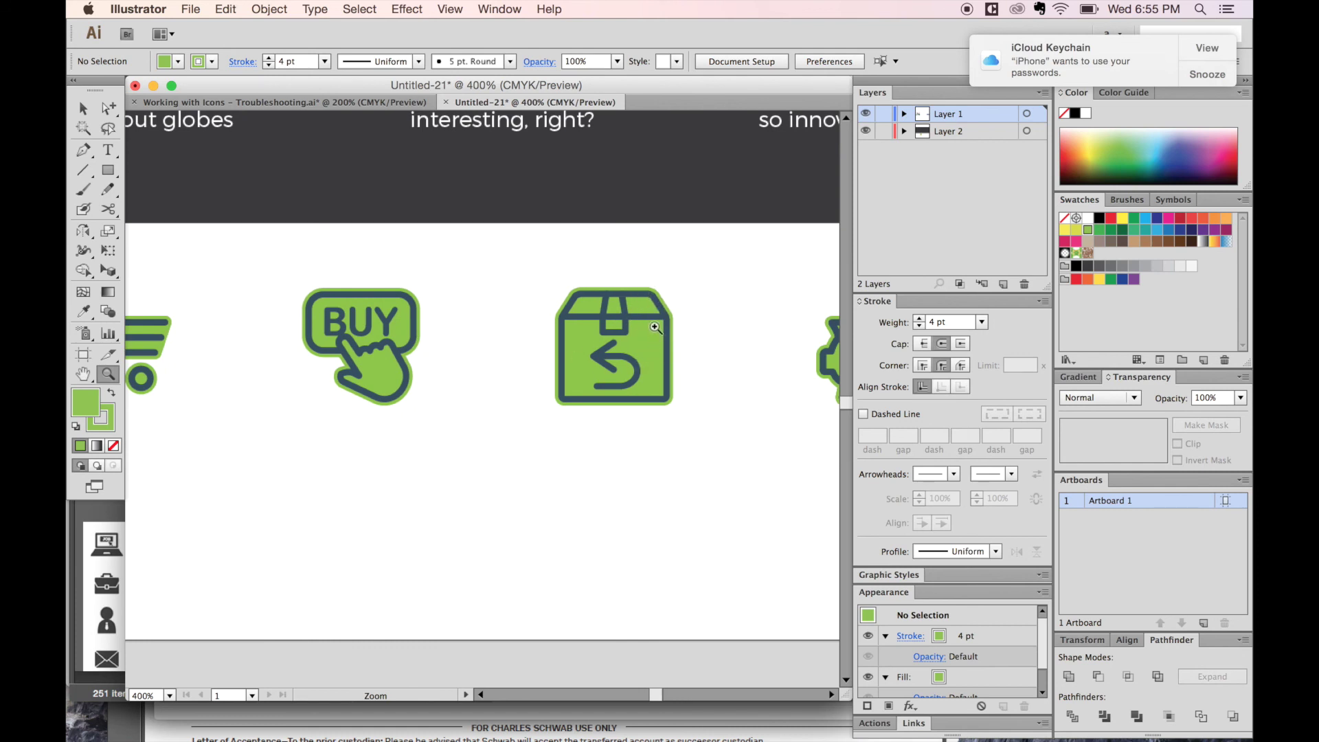
drag(694, 435, 468, 401)
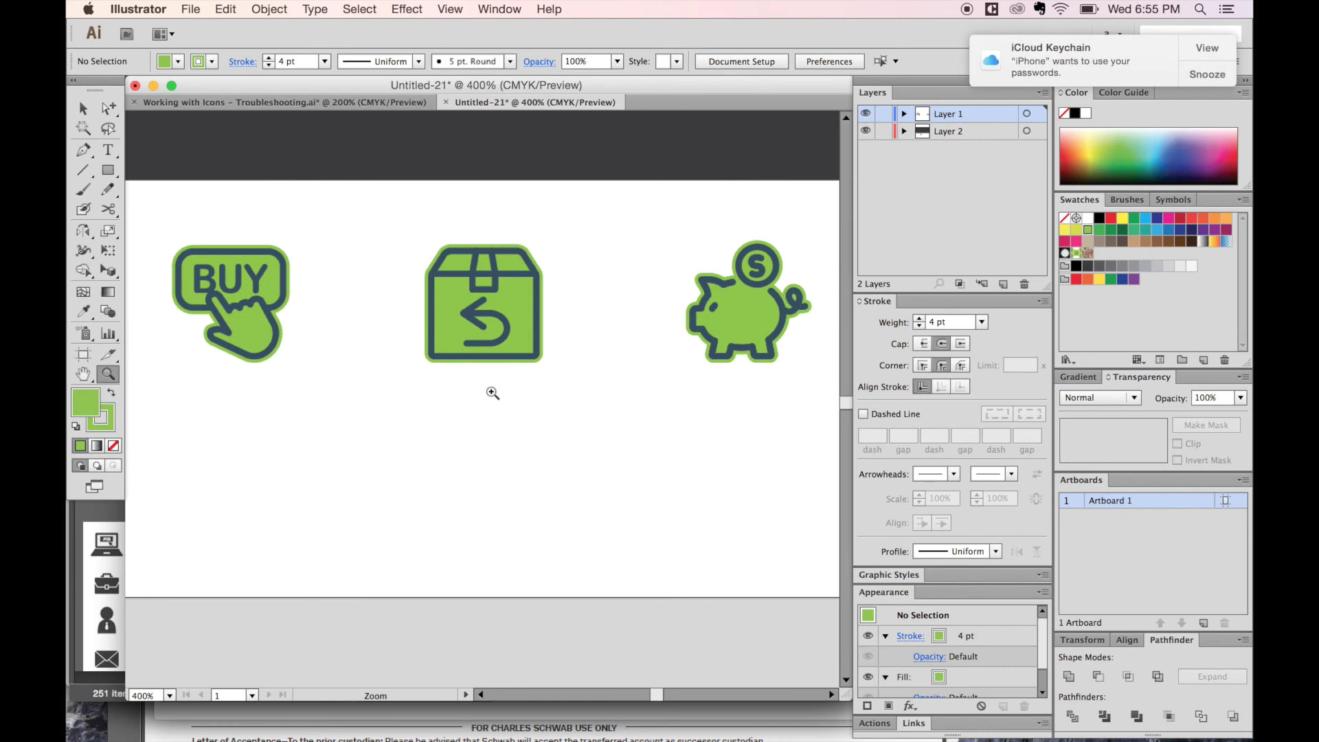
alt+click(492, 393)
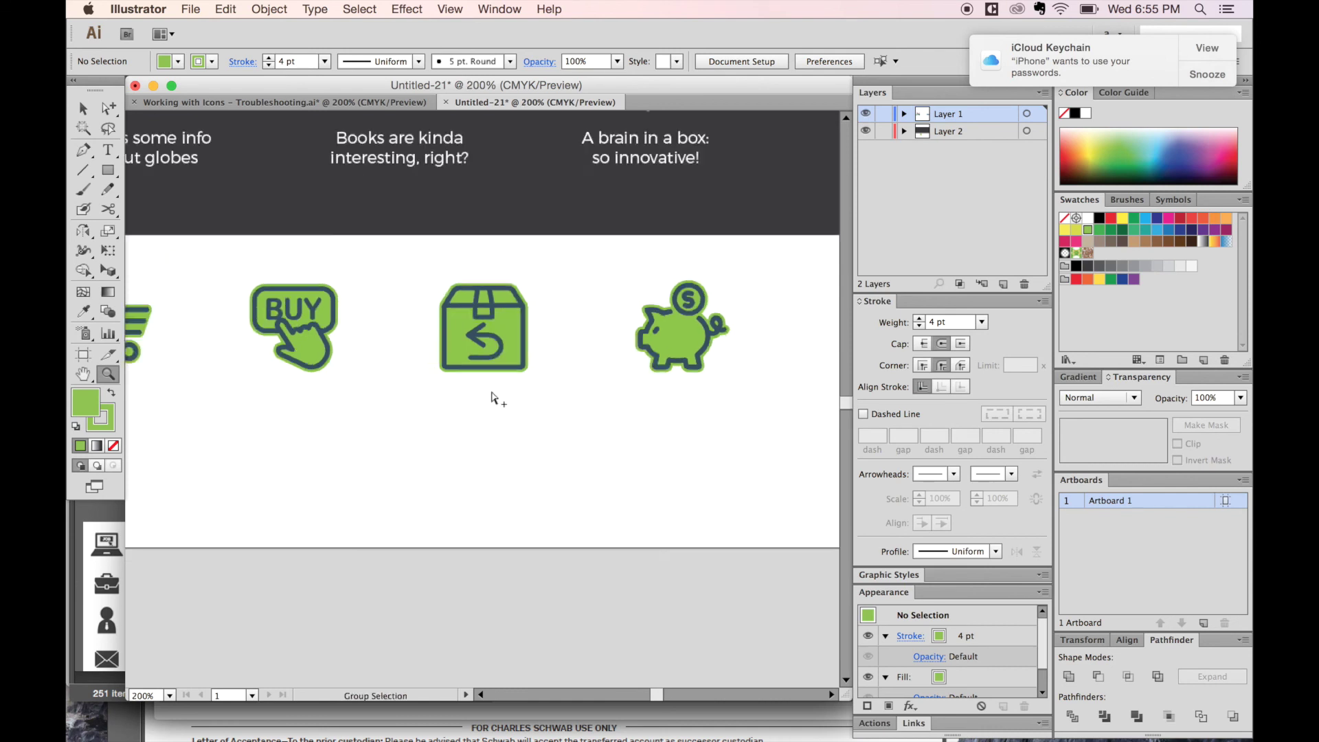
alt+click(492, 392)
drag(404, 301, 426, 419)
drag(371, 339, 435, 325)
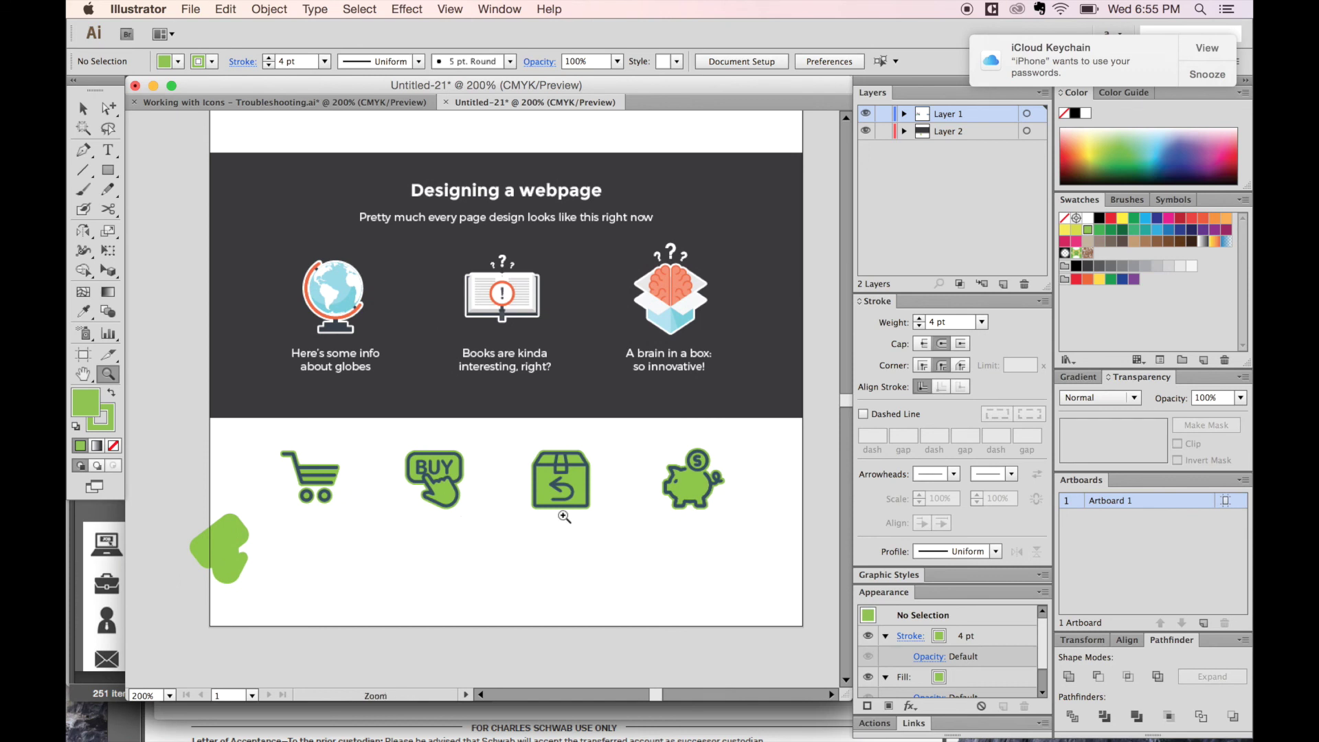